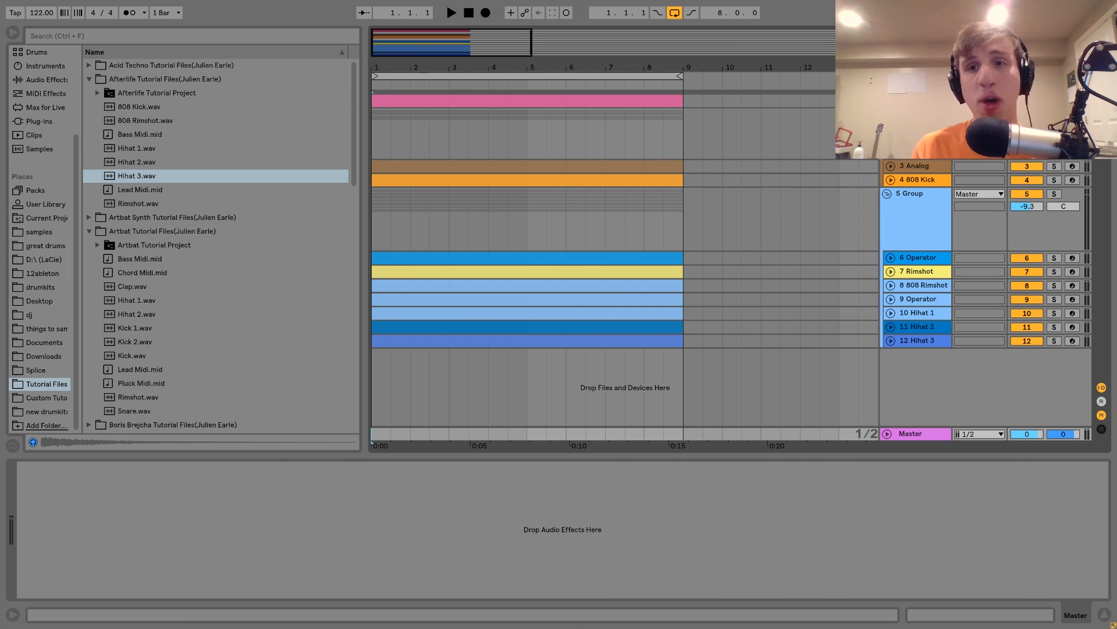
Step: Unfold the pink Operator lead track, solo it and listen to it with its Operator and Amp devices in view
left_click(917, 100)
left_click(886, 101)
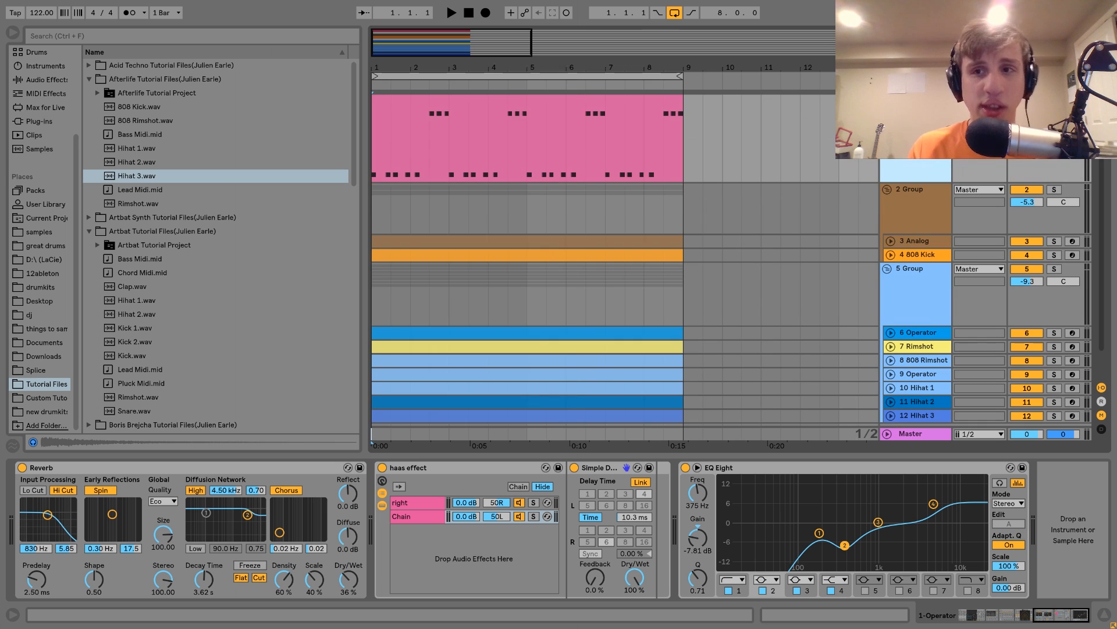
left_click(1054, 101)
key("space")
scroll(675, 585, "left", 10)
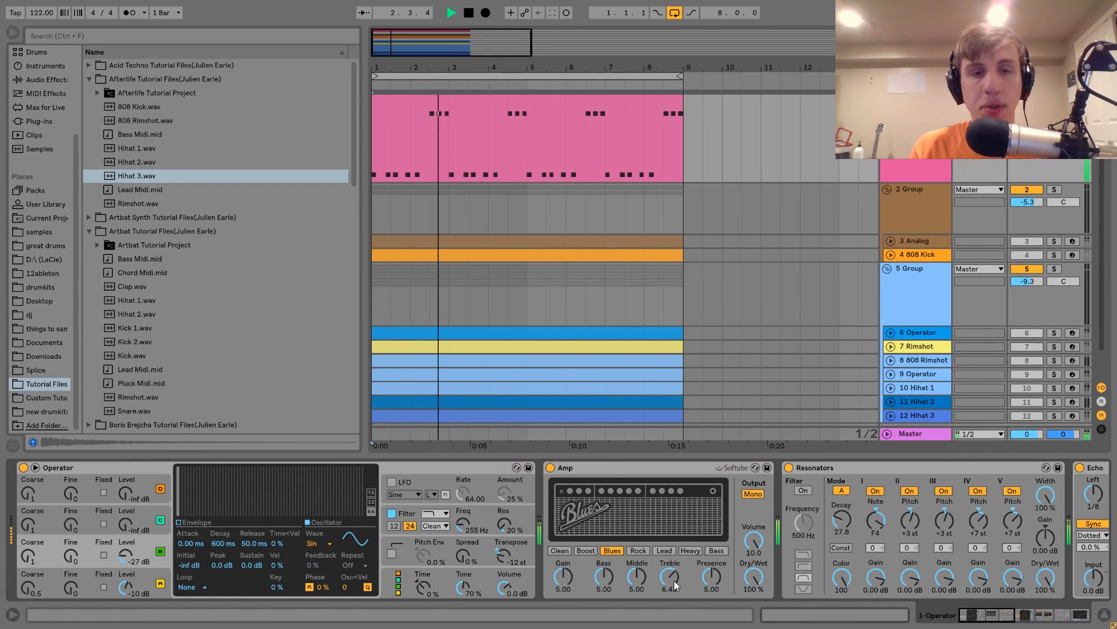
key("space")
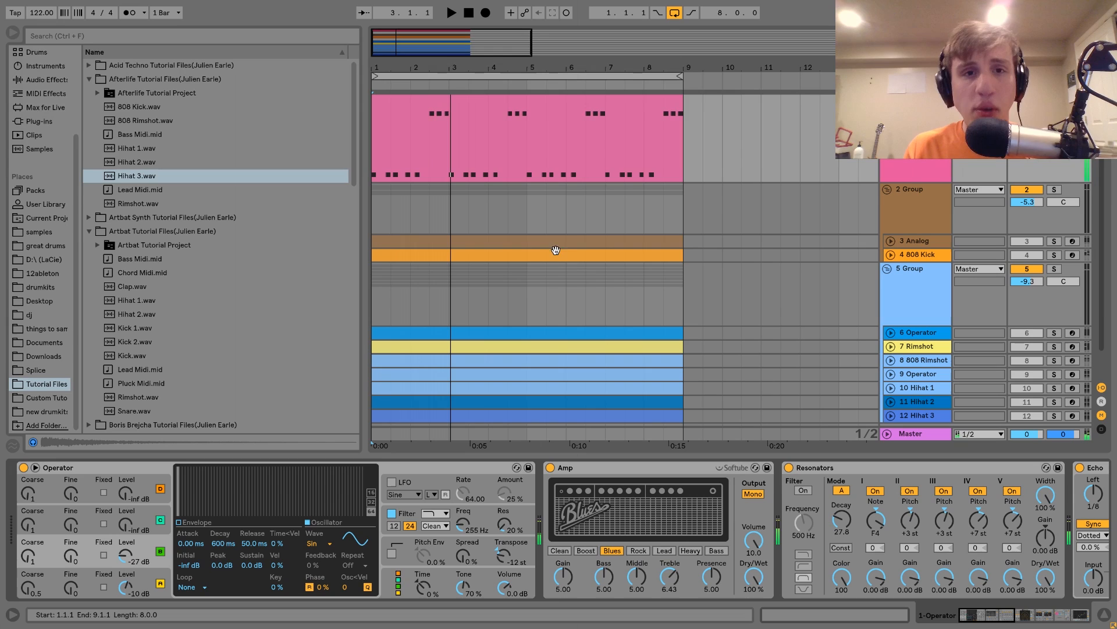
Step: Open the lead's MIDI clip and examine its notes on the F3 and F4 rows
double_click(445, 114)
left_click(218, 251)
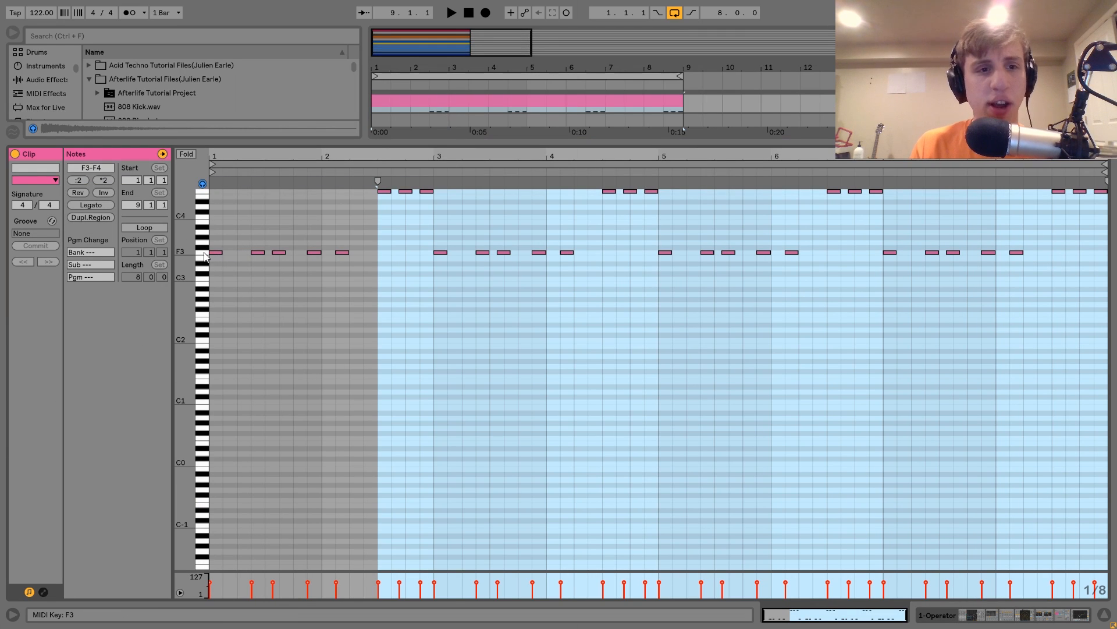
left_click(202, 258)
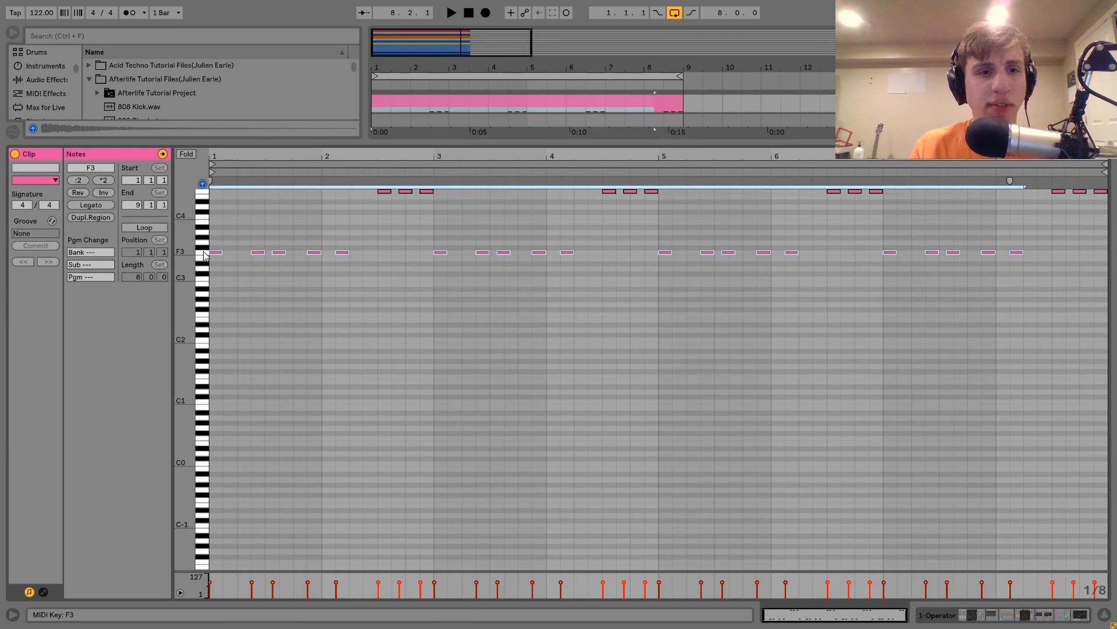
left_click(203, 197)
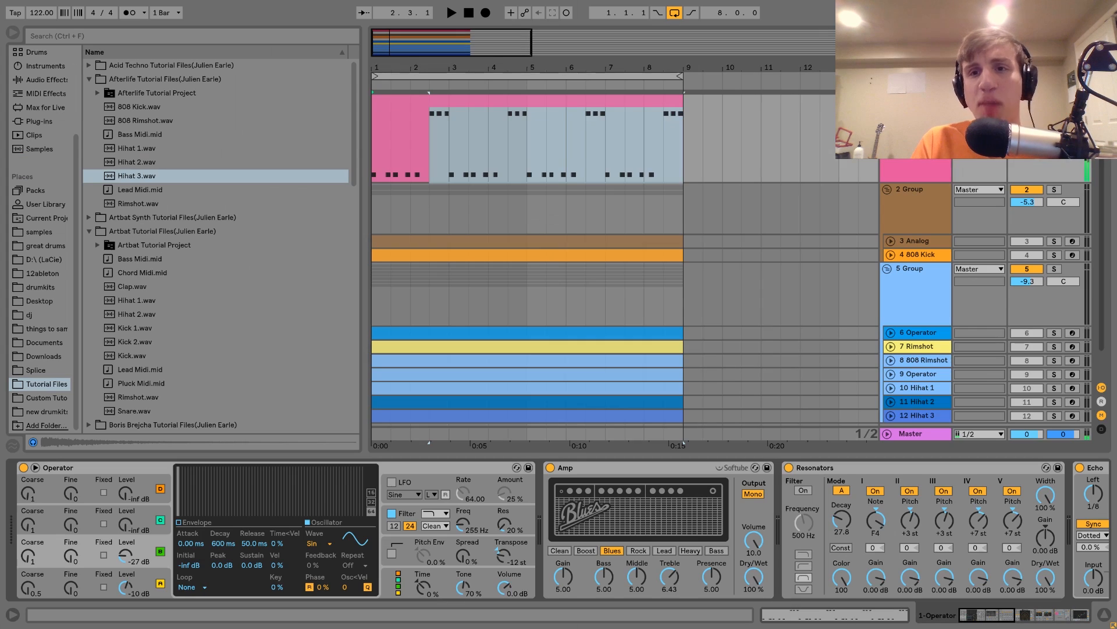
Step: Solo the Analog bass group together with the lead during playback and unfold the Analog track
left_click(1054, 212)
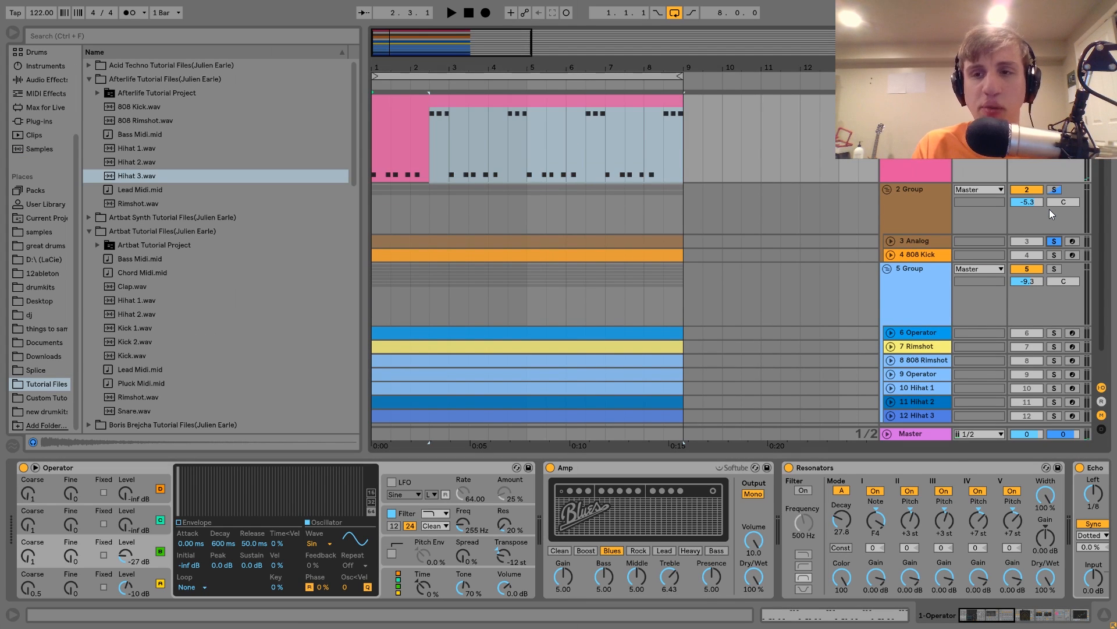
key("space")
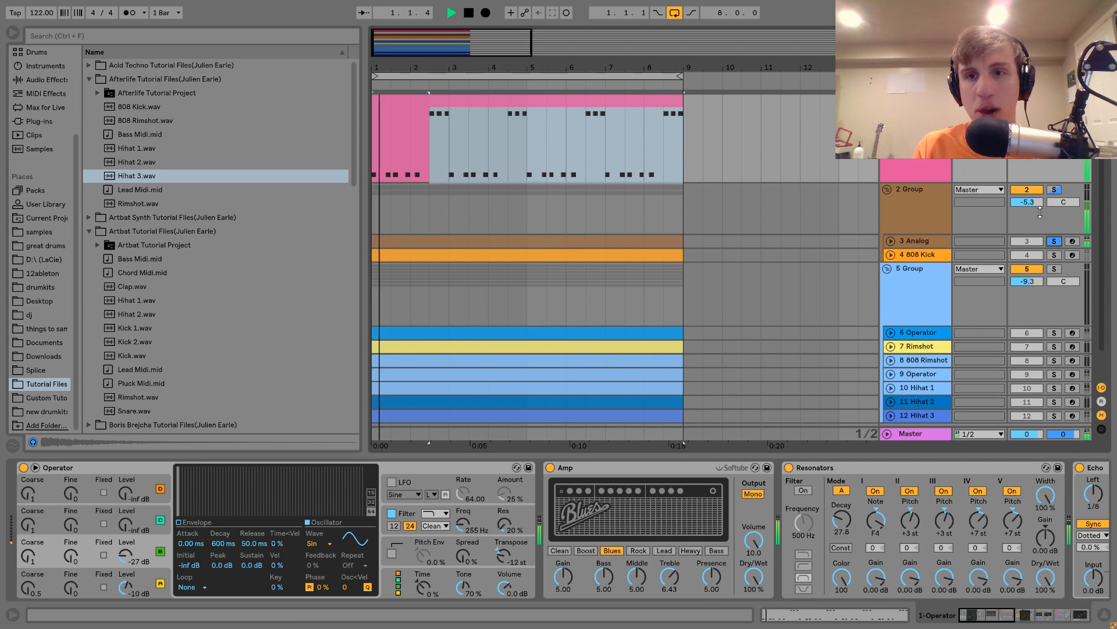
left_click(890, 240)
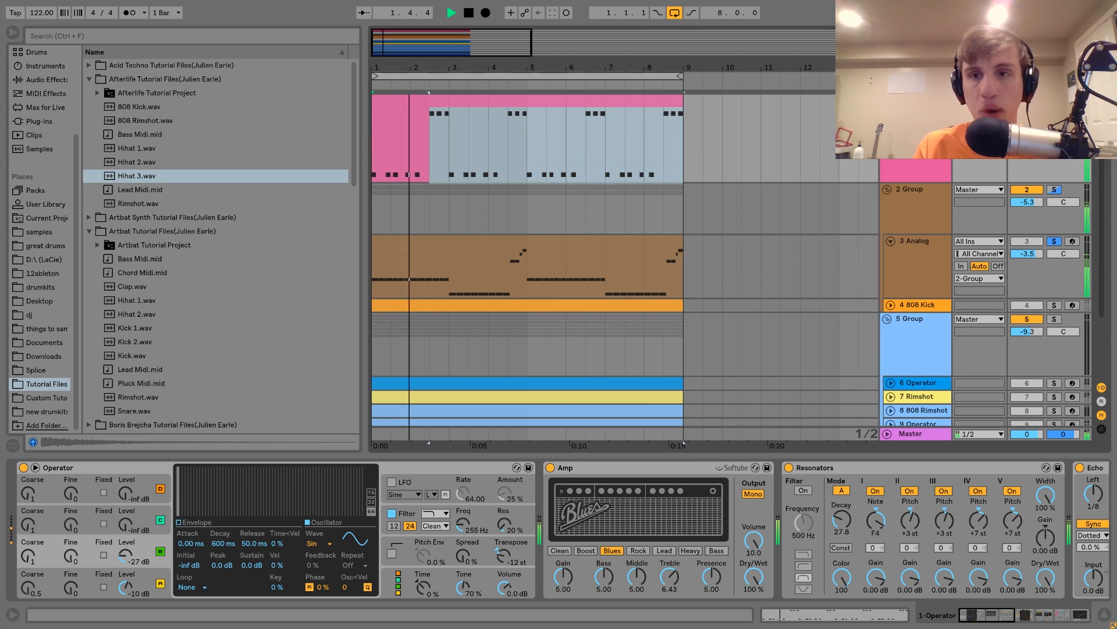
Step: Examine the notes in the Analog bass clip and play the bass part from position 2.3.1
double_click(627, 241)
key("space")
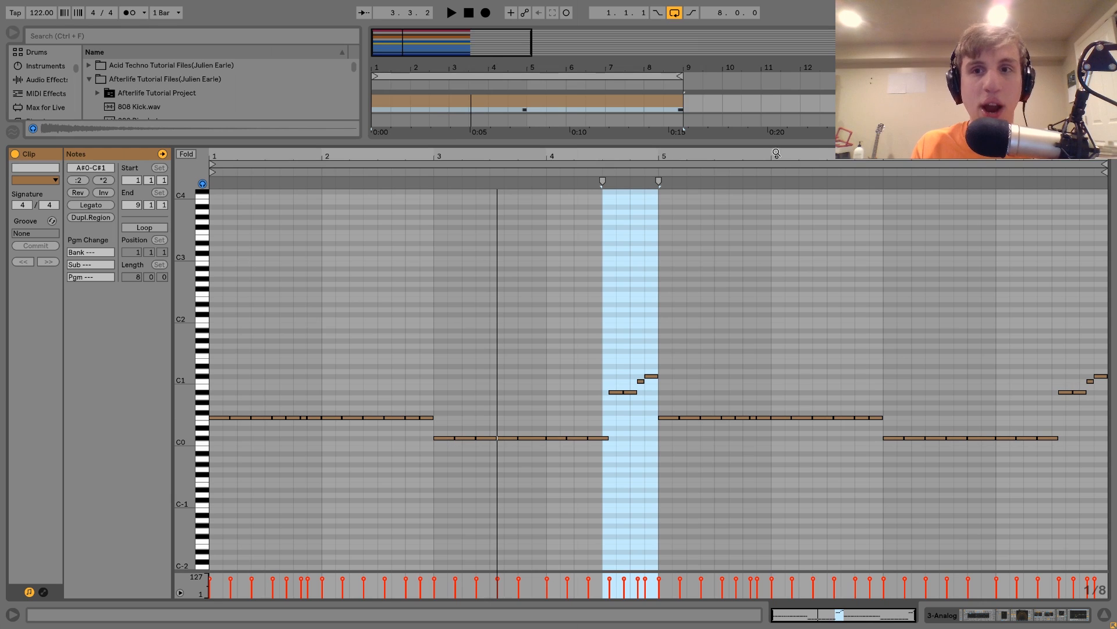
key("shift+Tab")
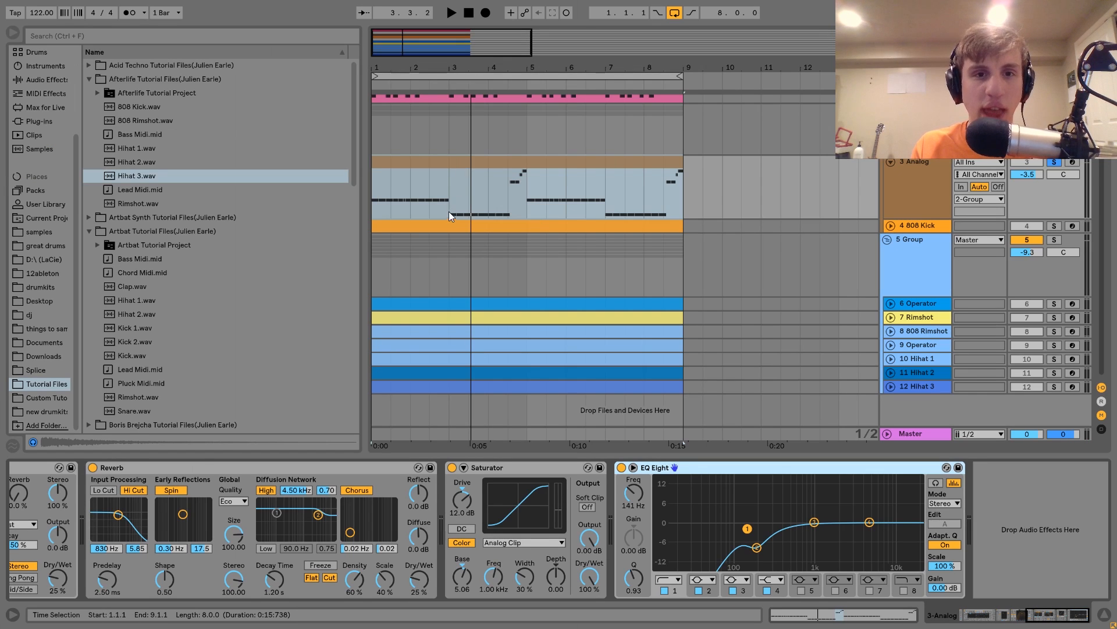
left_click(433, 205)
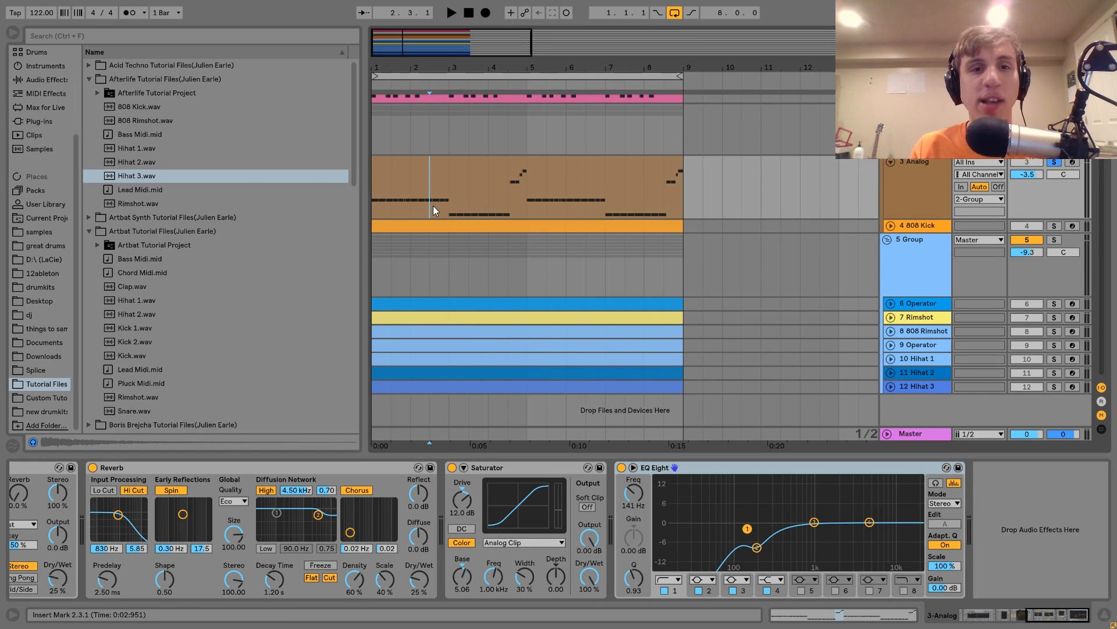
key("space")
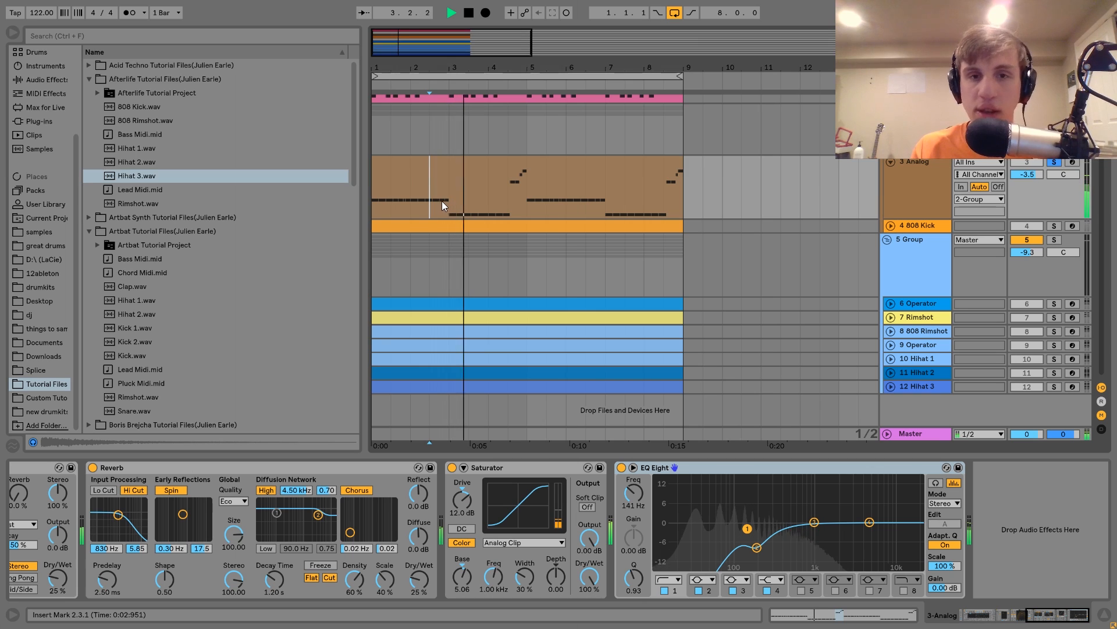
key("space")
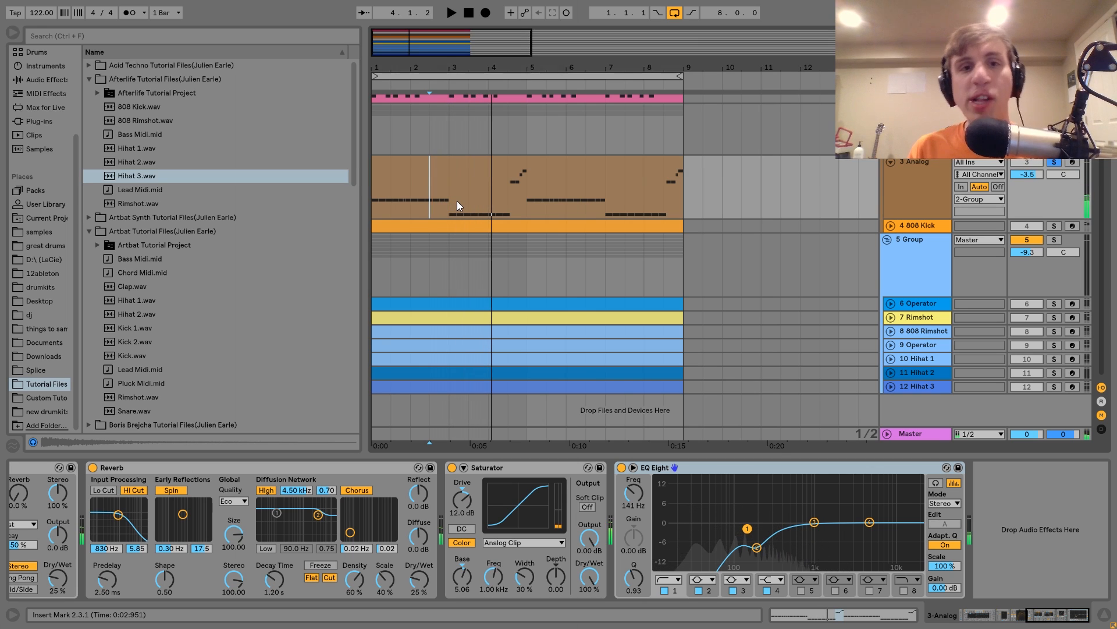
Step: Look through the lead track's device chain, from the Amp and Resonators to the Echo, Reverb and haas effect
scroll(457, 201, "up", 2)
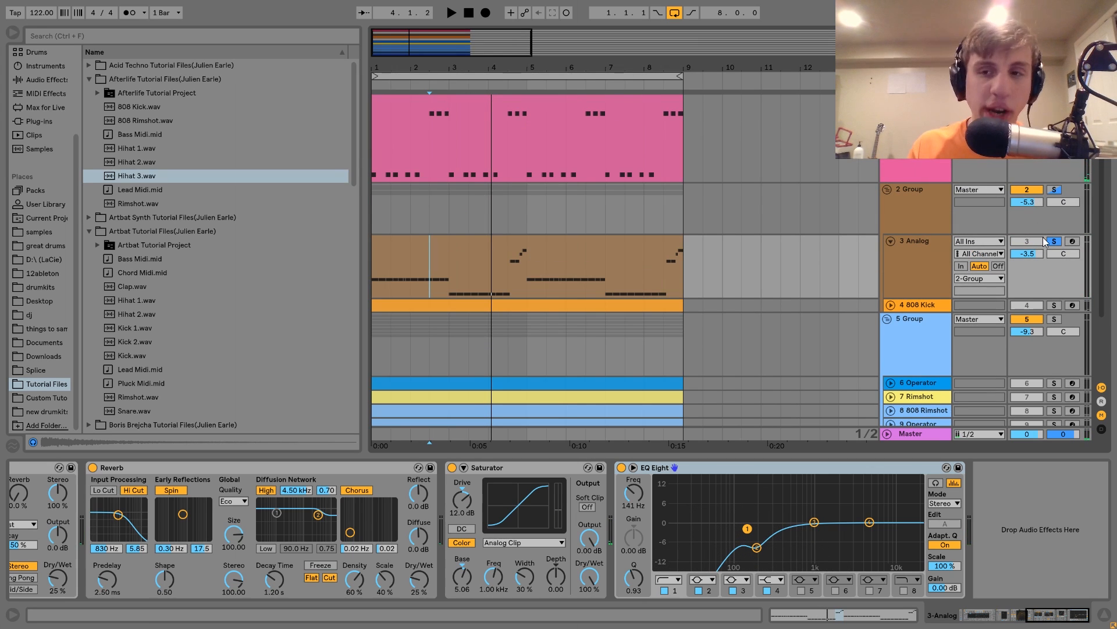
left_click(922, 170)
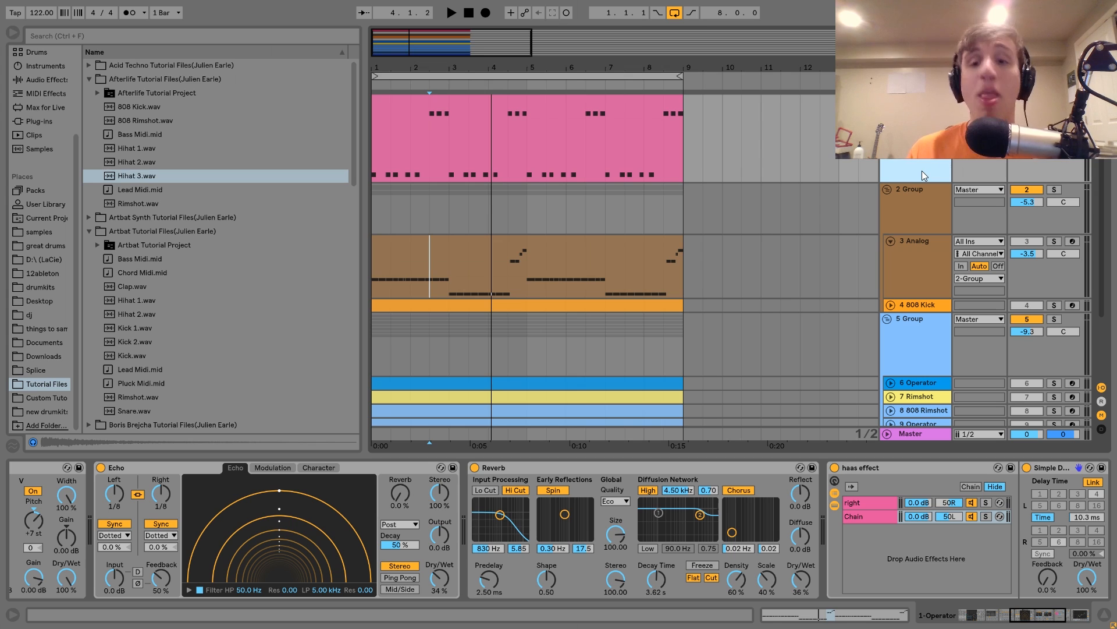
scroll(922, 508, "up", 15)
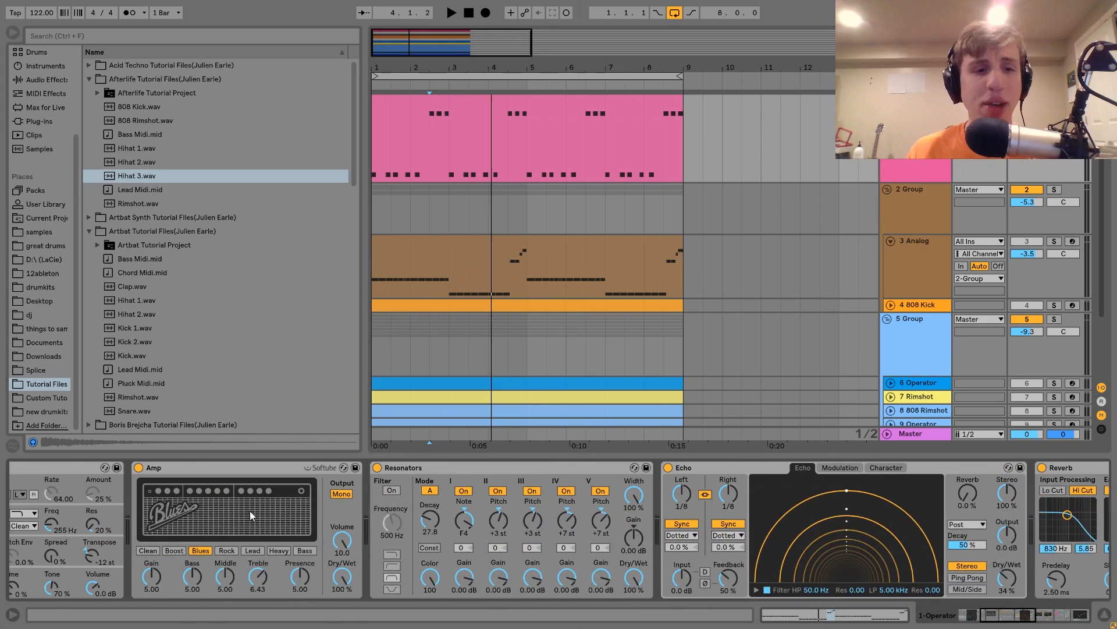
scroll(564, 461, "down", 15)
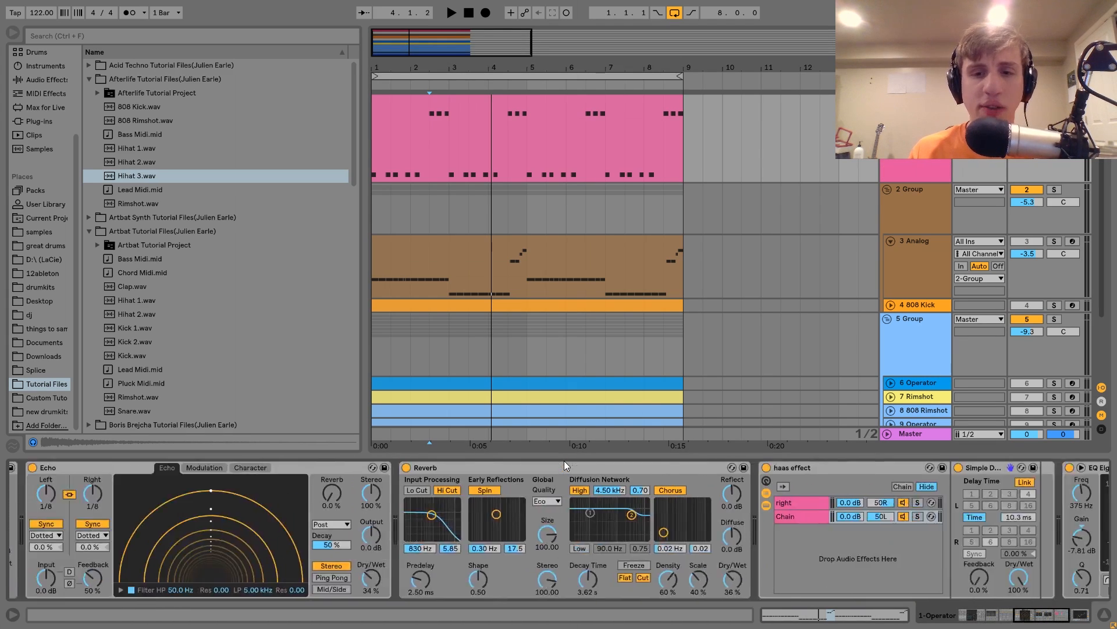
scroll(683, 470, "up", 10)
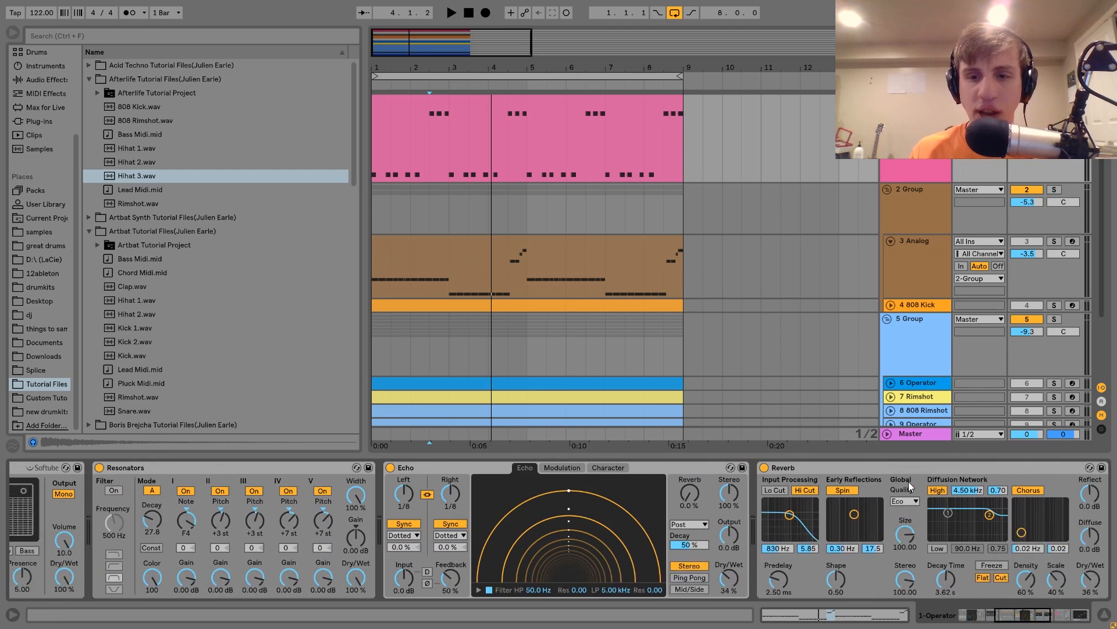
scroll(931, 475, "up", 2)
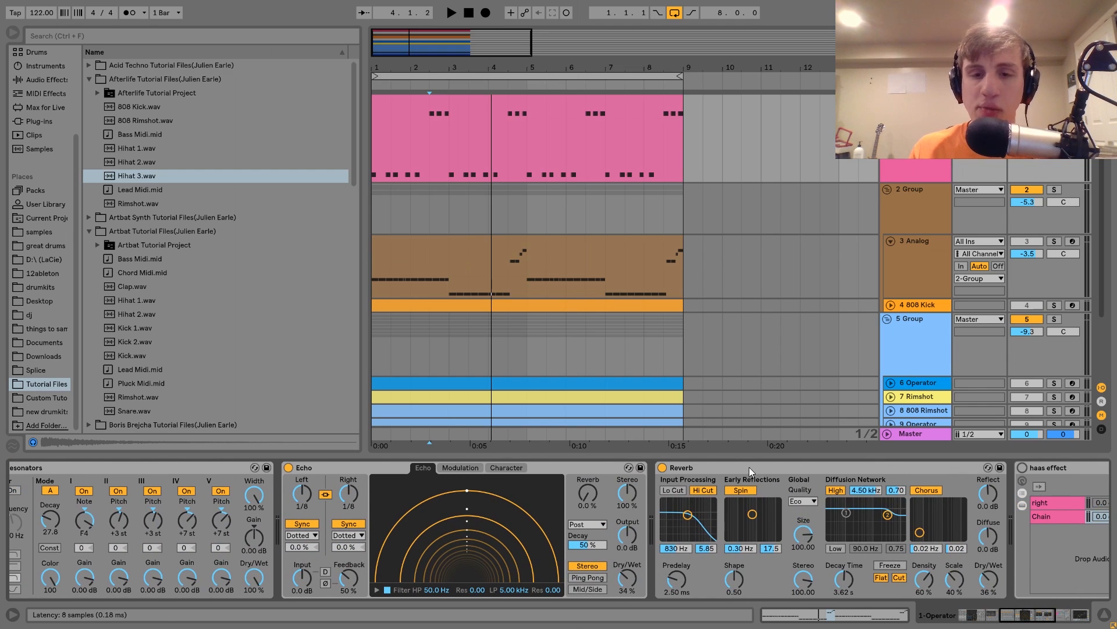
Step: Switch off the Reverb, Echo, Resonators and Amp devices on the lead track
left_click(663, 470)
scroll(657, 465, "up", 5)
left_click(838, 468)
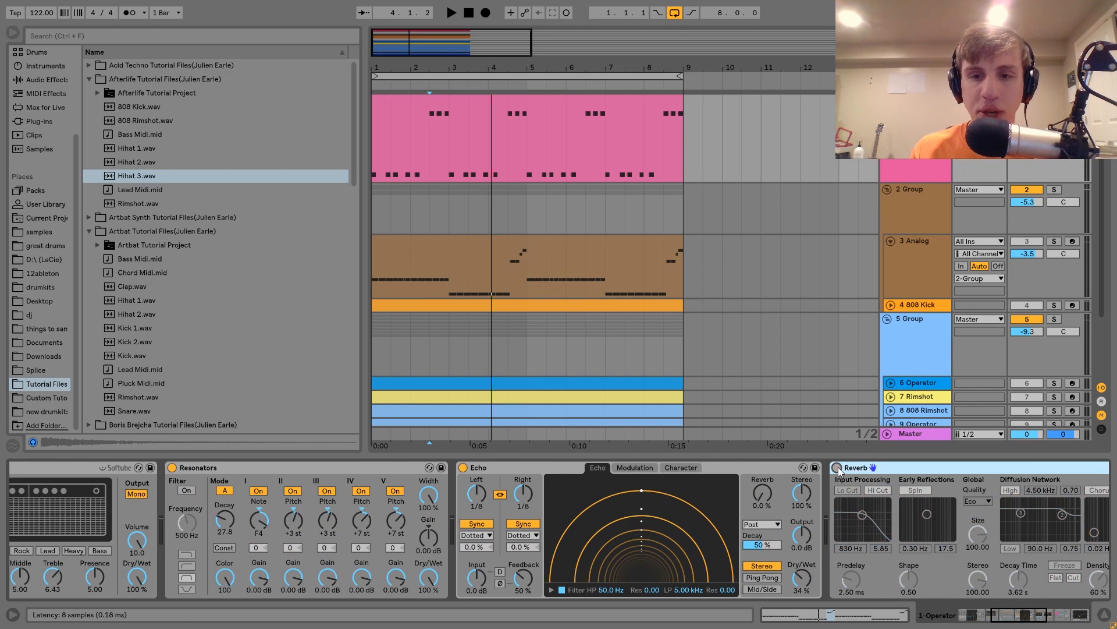
left_click(464, 467)
scroll(463, 467, "up", 5)
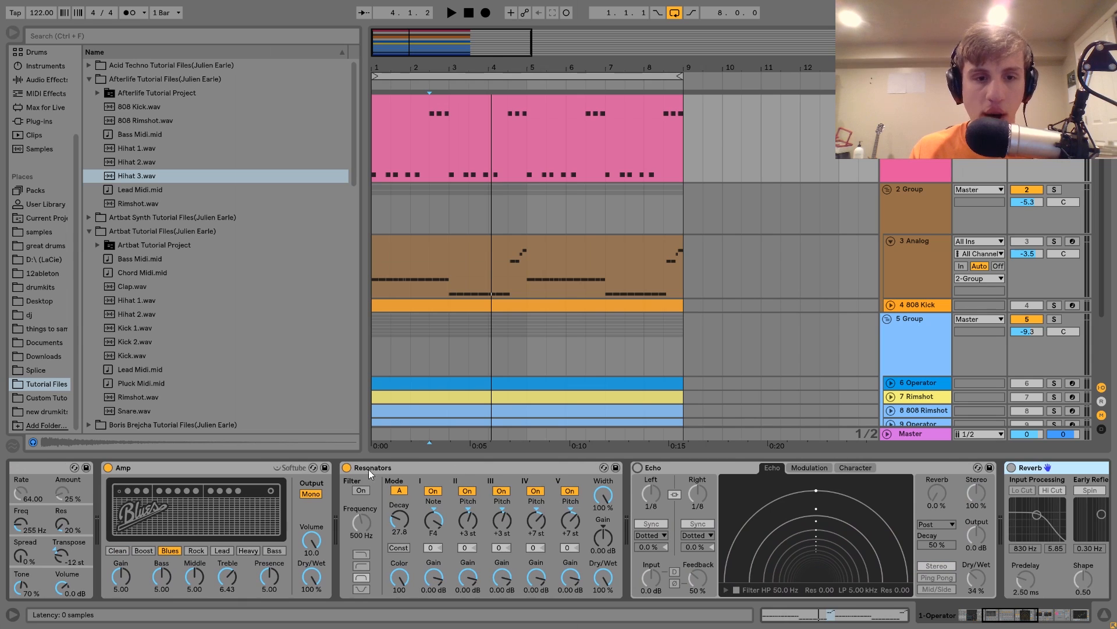
left_click(346, 468)
left_click(108, 467)
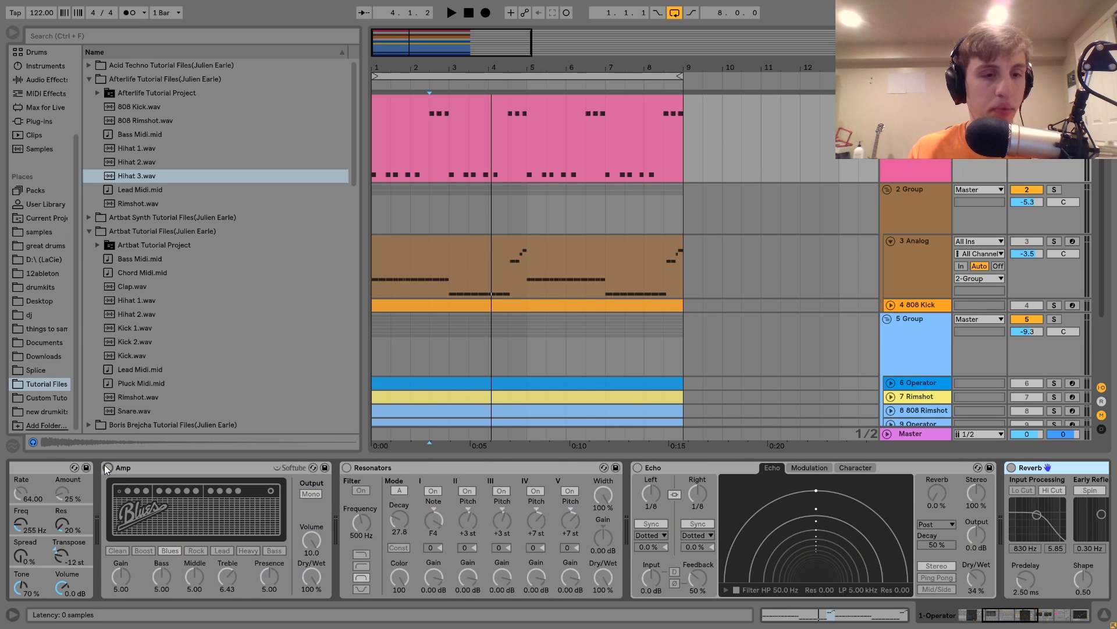
Step: Listen to the lead with these effects bypassed and show its Operator synth
key("space")
scroll(104, 466, "up", 10)
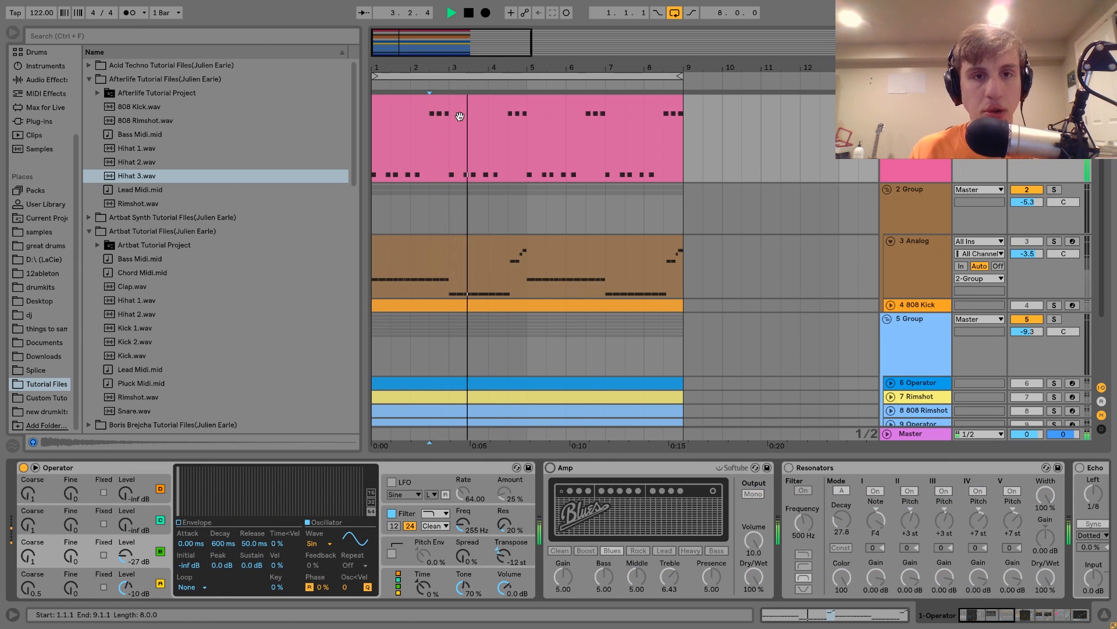
left_click(459, 116)
key("space")
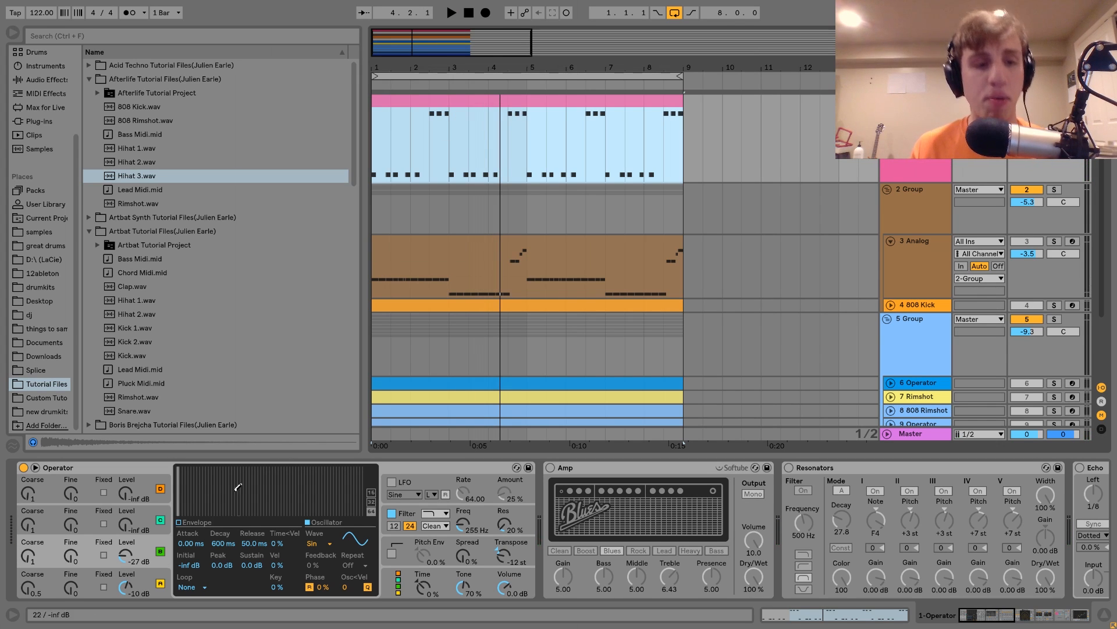
Step: Inspect Operator's oscillators A and B and its filter envelope, and play the lead clip
left_click(149, 579)
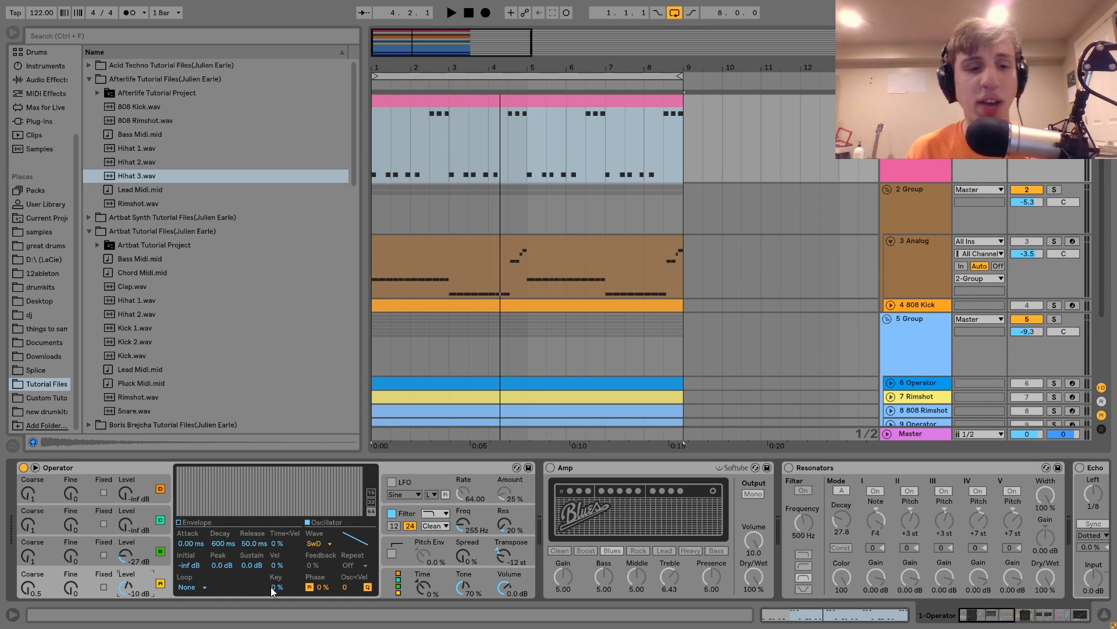
left_click(142, 545)
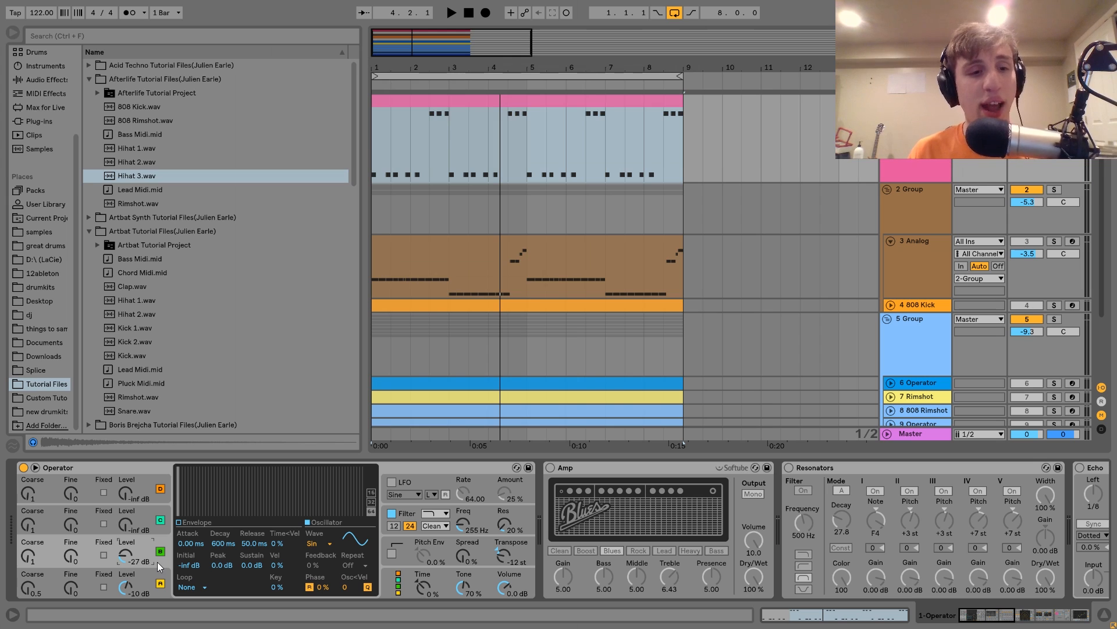
left_click(410, 513)
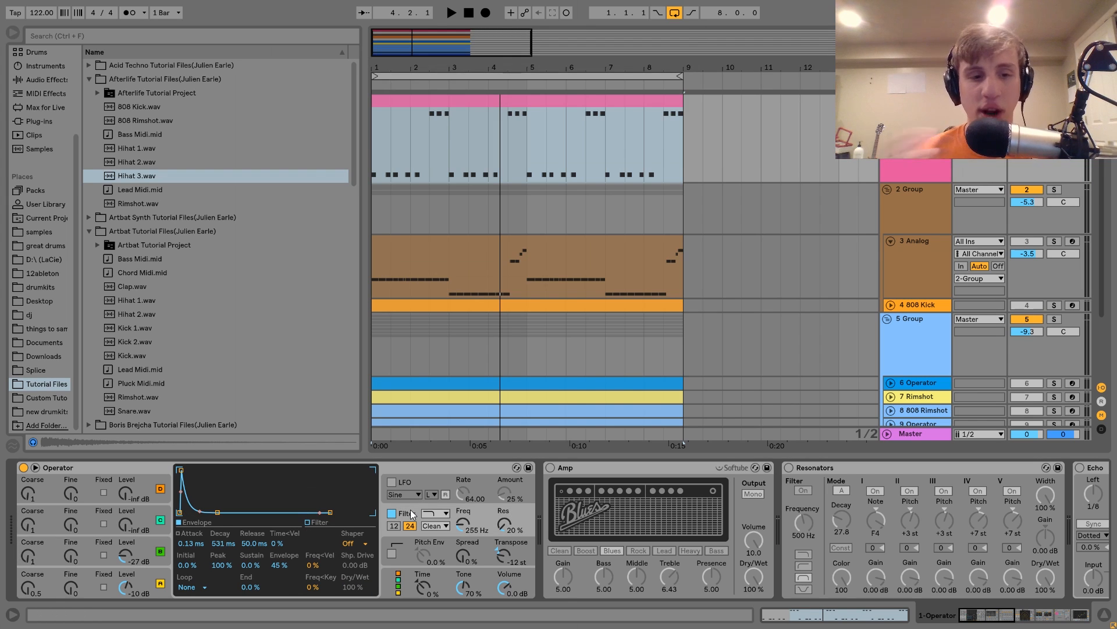
key("space")
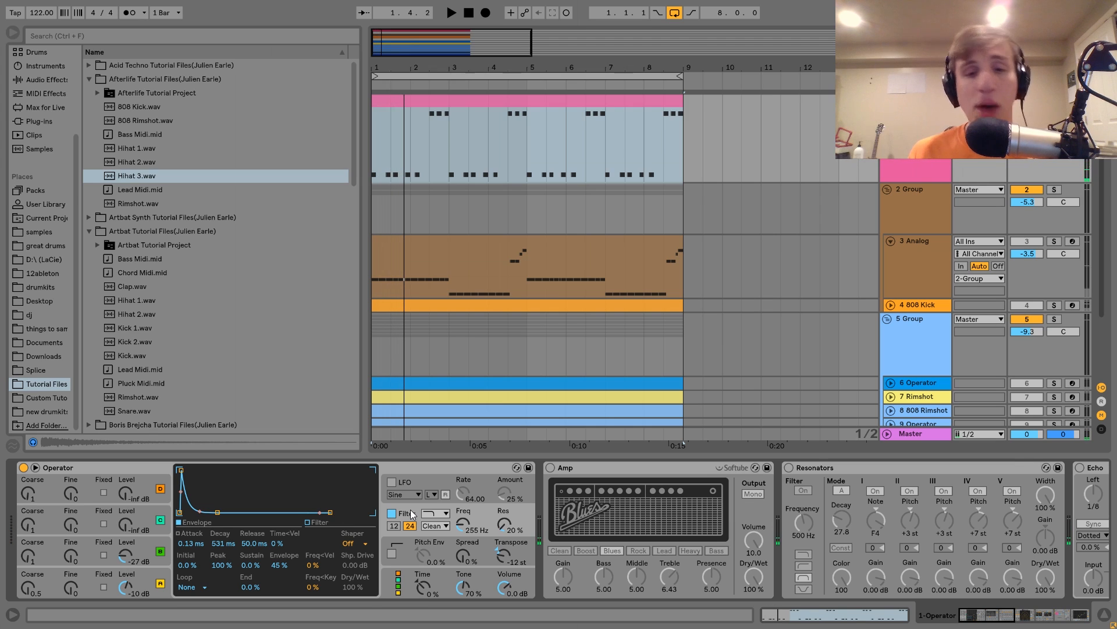
Step: Switch the Amp back on and listen to the lead through it
scroll(410, 514, "right", 4)
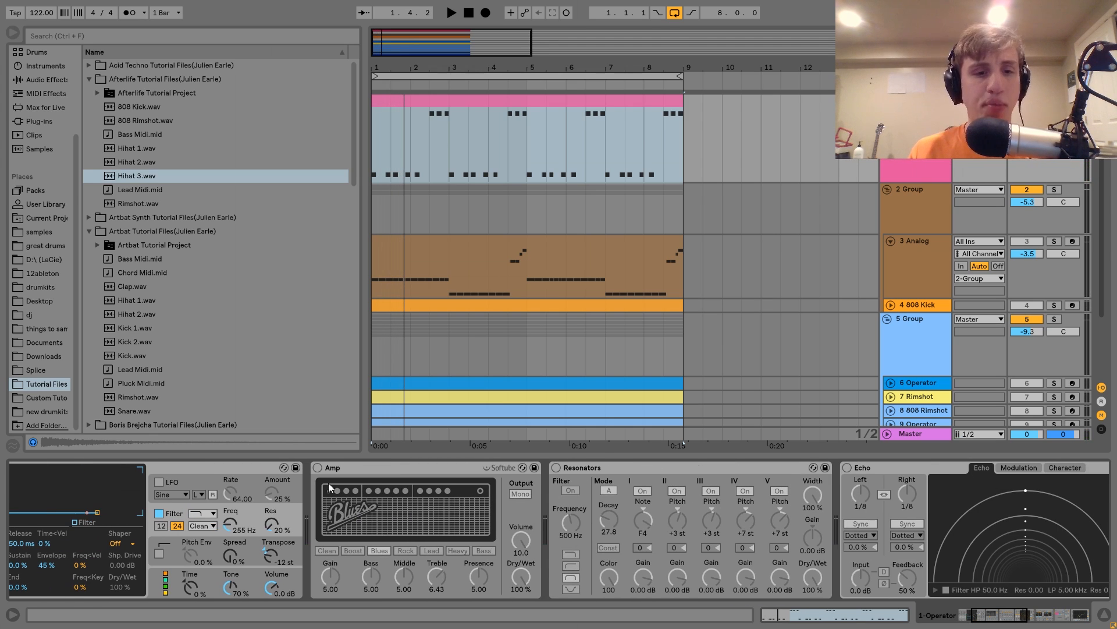
left_click(317, 468)
key("space")
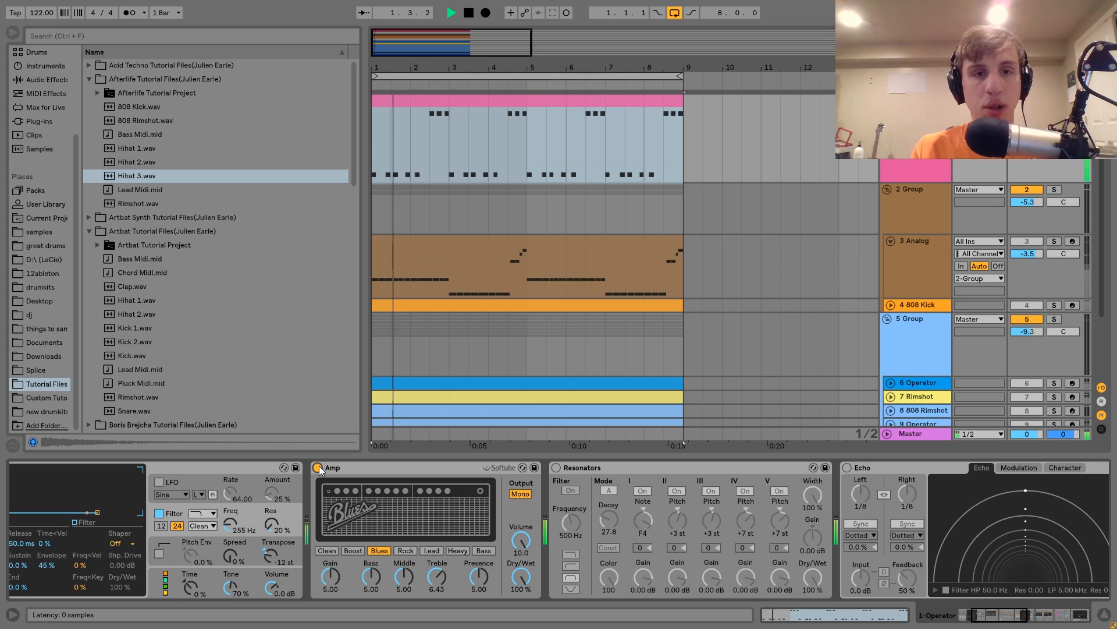
key("space")
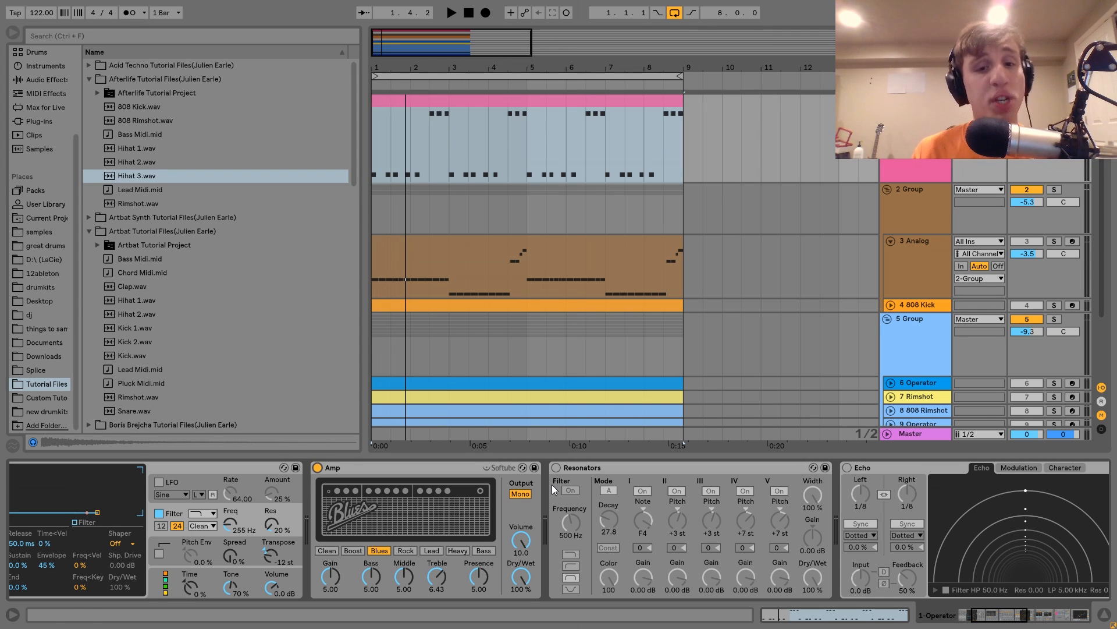
Step: Switch the Resonators back on and listen to the lead through them
left_click(557, 467)
key("space")
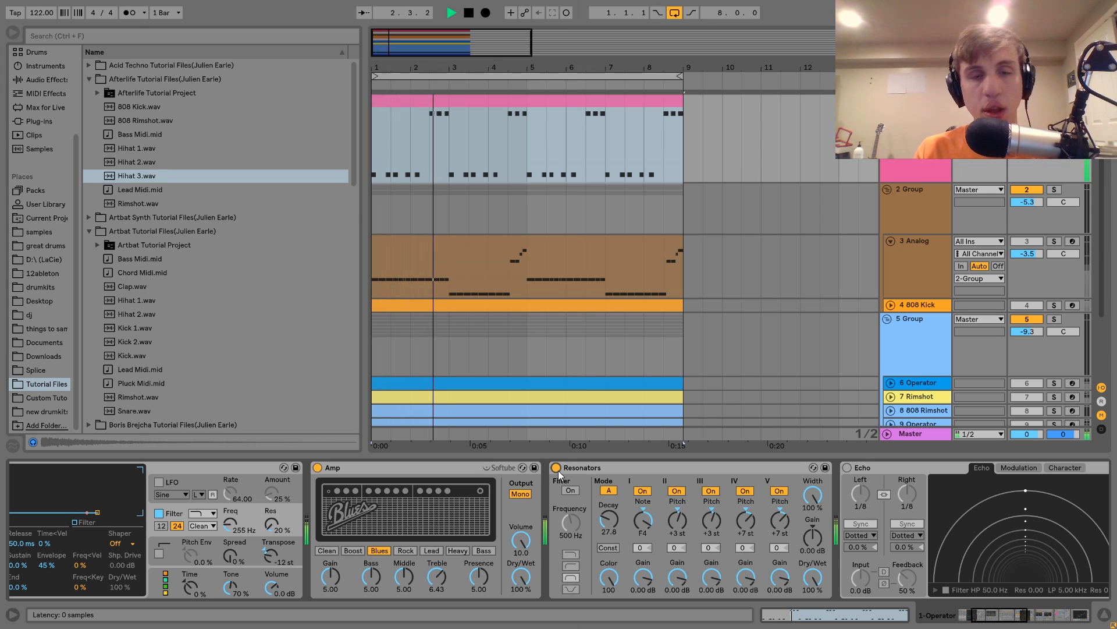
key("space")
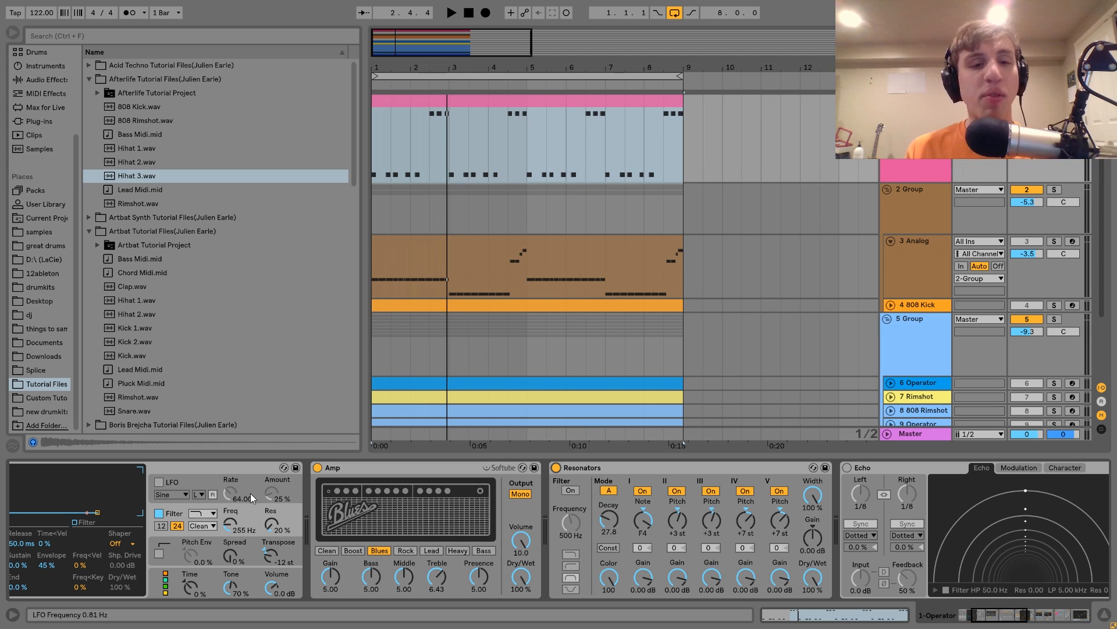
Step: Compare the lead with the Amp bypassed and with it switched back on
left_click(317, 468)
key("space")
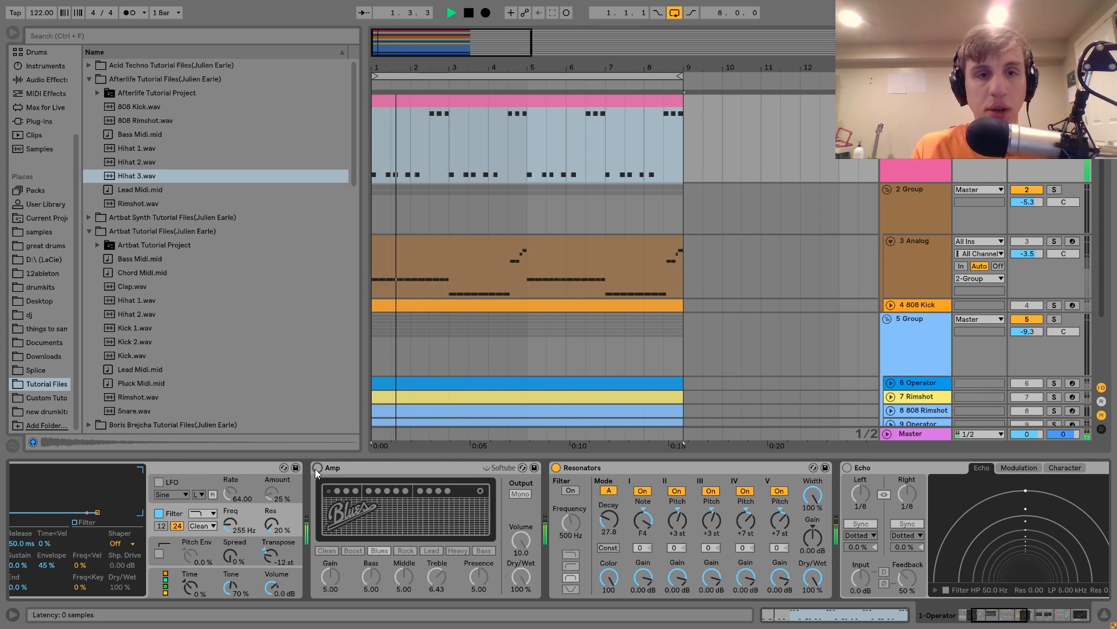
key("space")
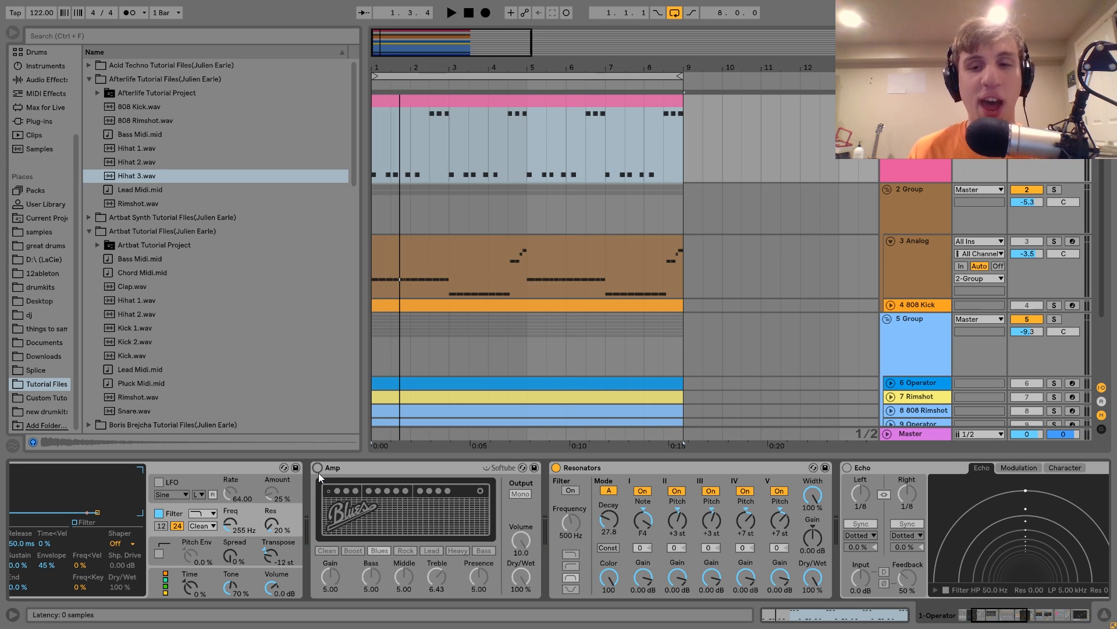
left_click(318, 468)
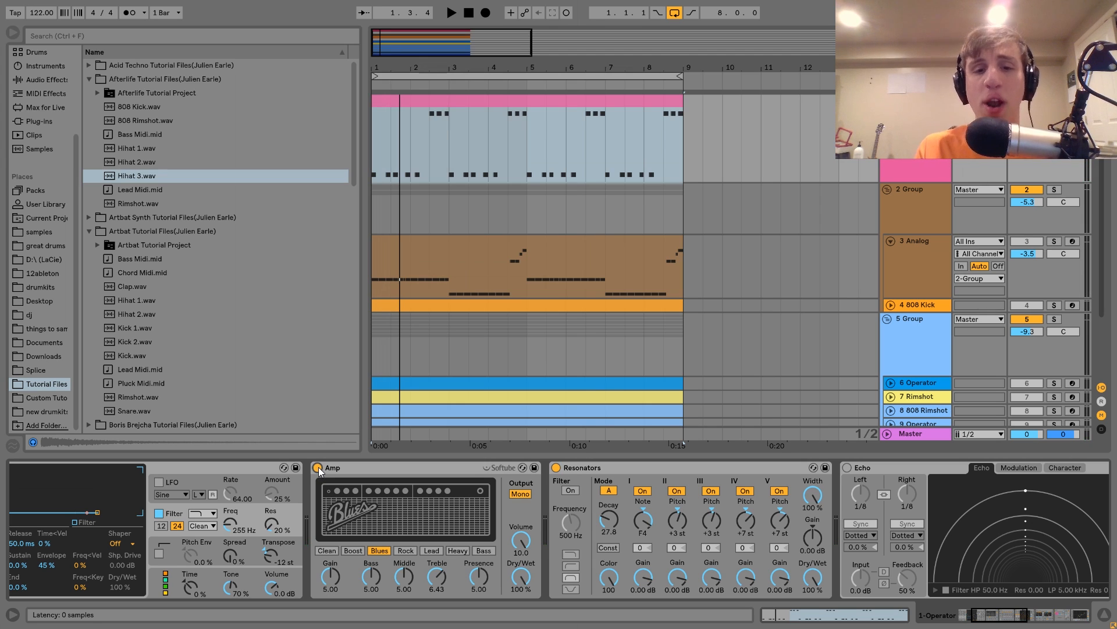
key("space")
key("space")
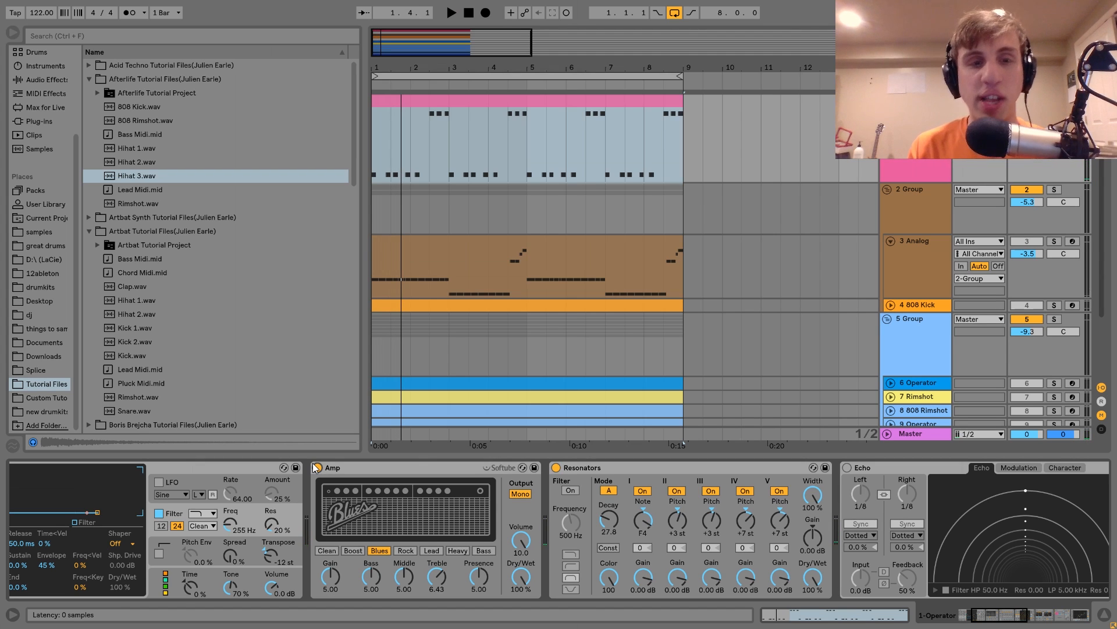
key("space")
scroll(344, 482, "down", 3)
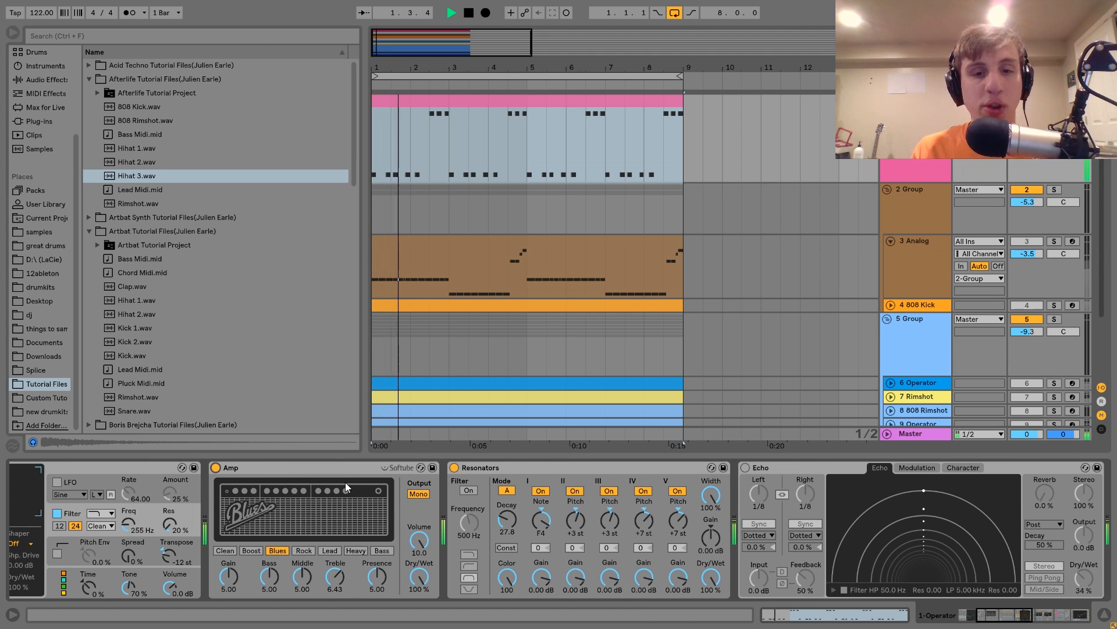
scroll(608, 575, "down", 3)
key("space")
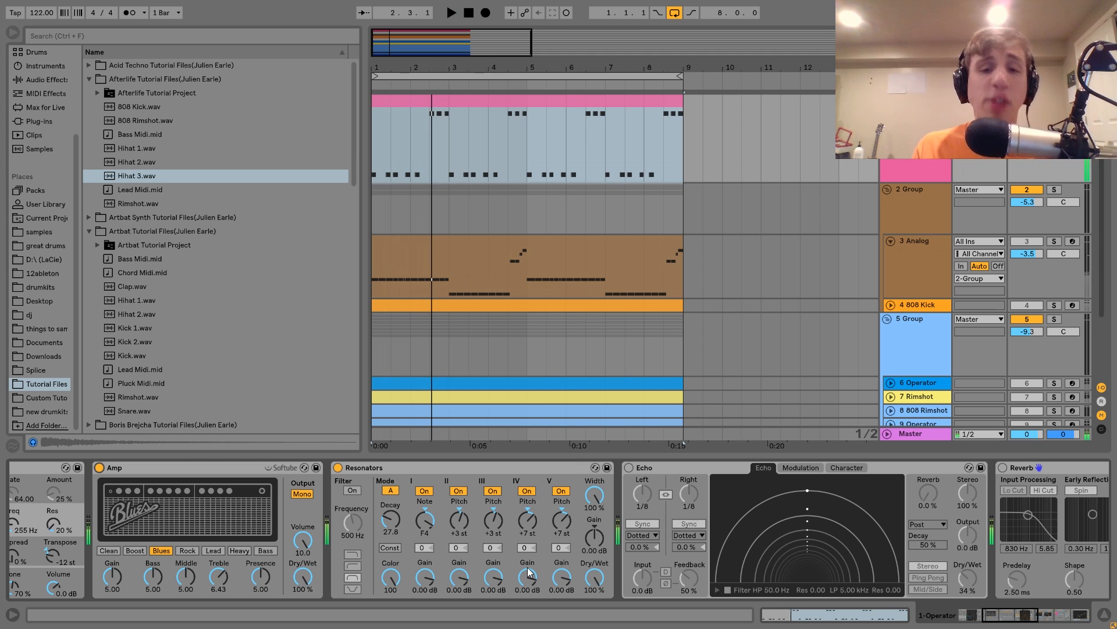
Step: Switch the Echo back on and listen to the lead through it
left_click(629, 468)
key("space")
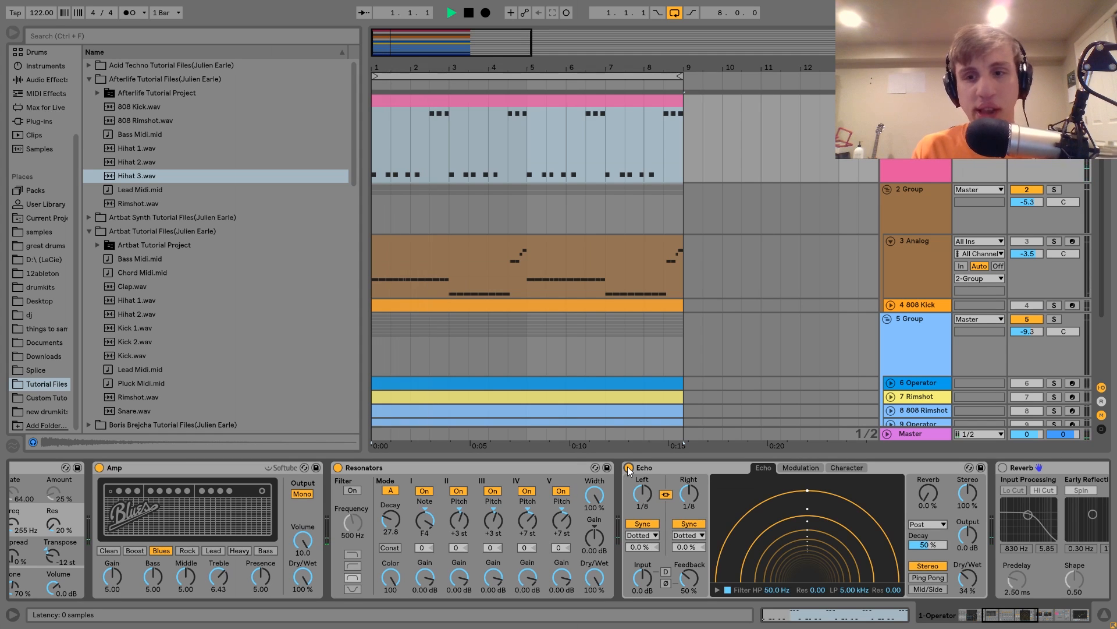
scroll(627, 468, "down", 3)
scroll(627, 467, "down", 3)
key("space")
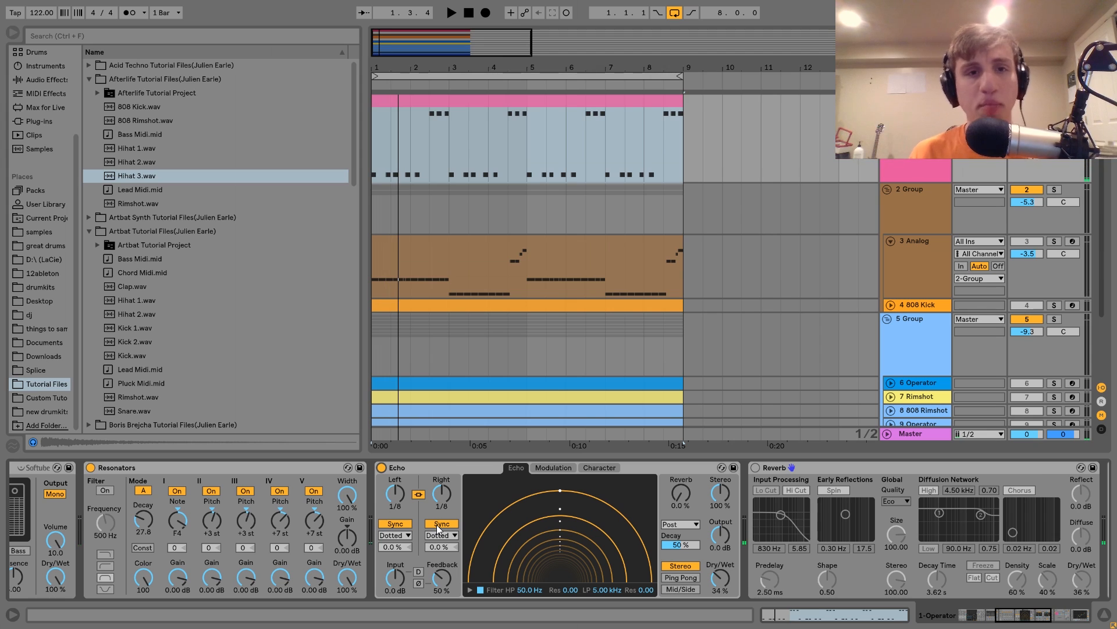
key("space")
scroll(539, 527, "down", 6)
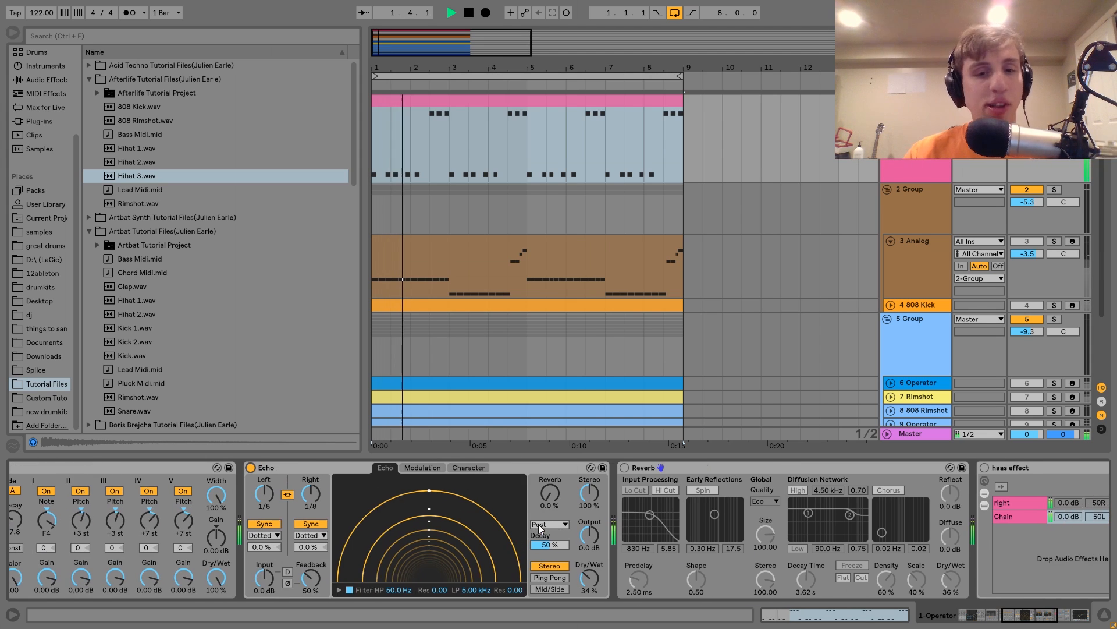
key("space")
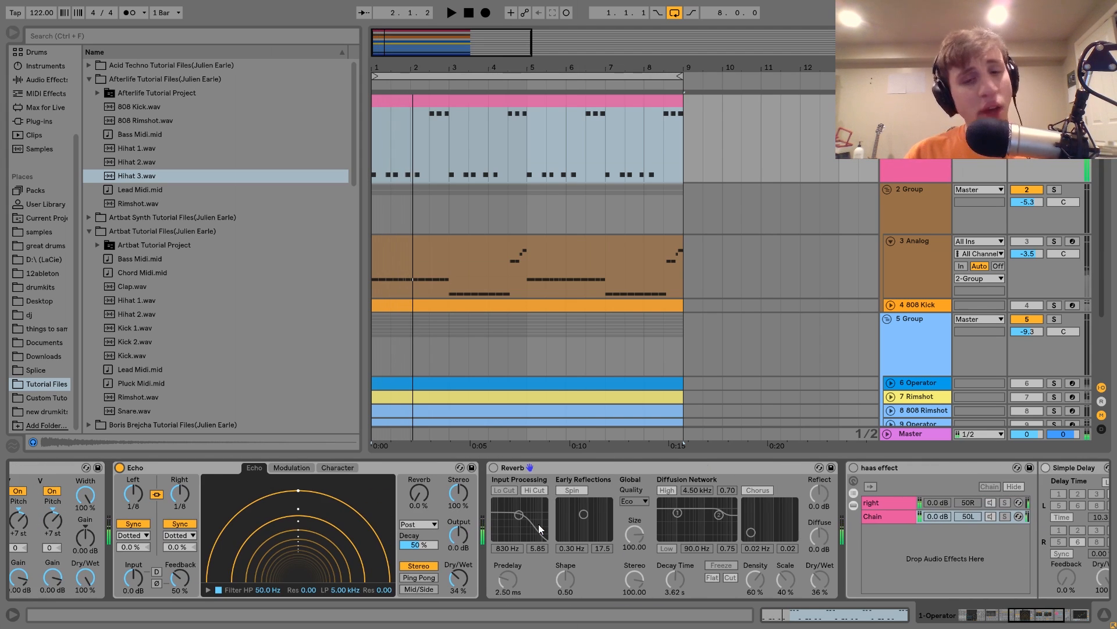
Step: Switch the Reverb back on and listen to the lead through it
left_click(494, 467)
key("space")
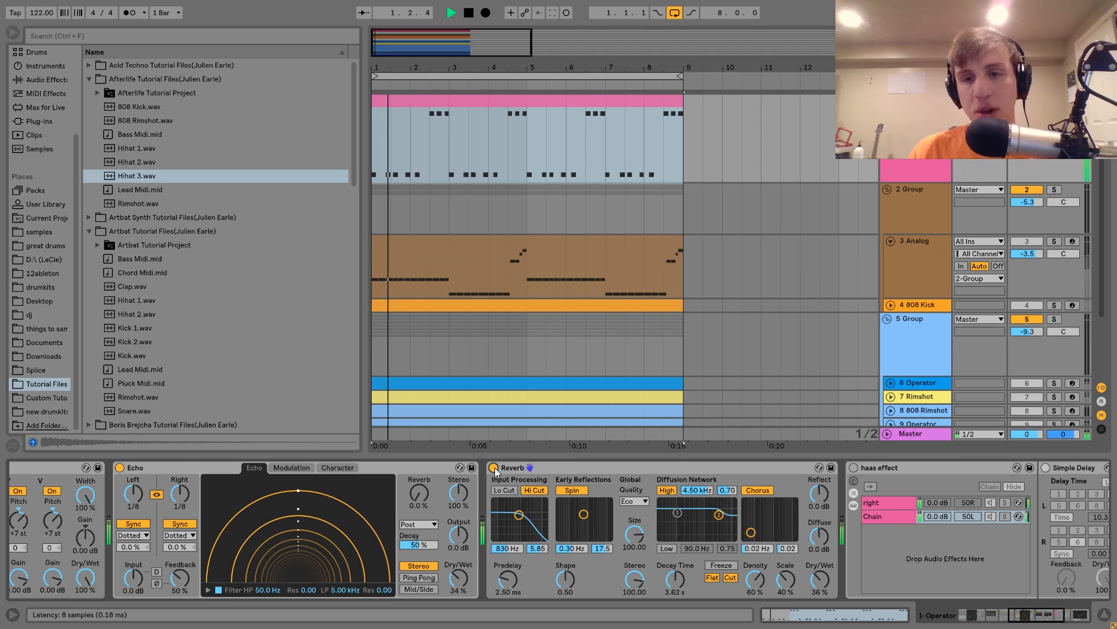
scroll(494, 469, "down", 1)
key("space")
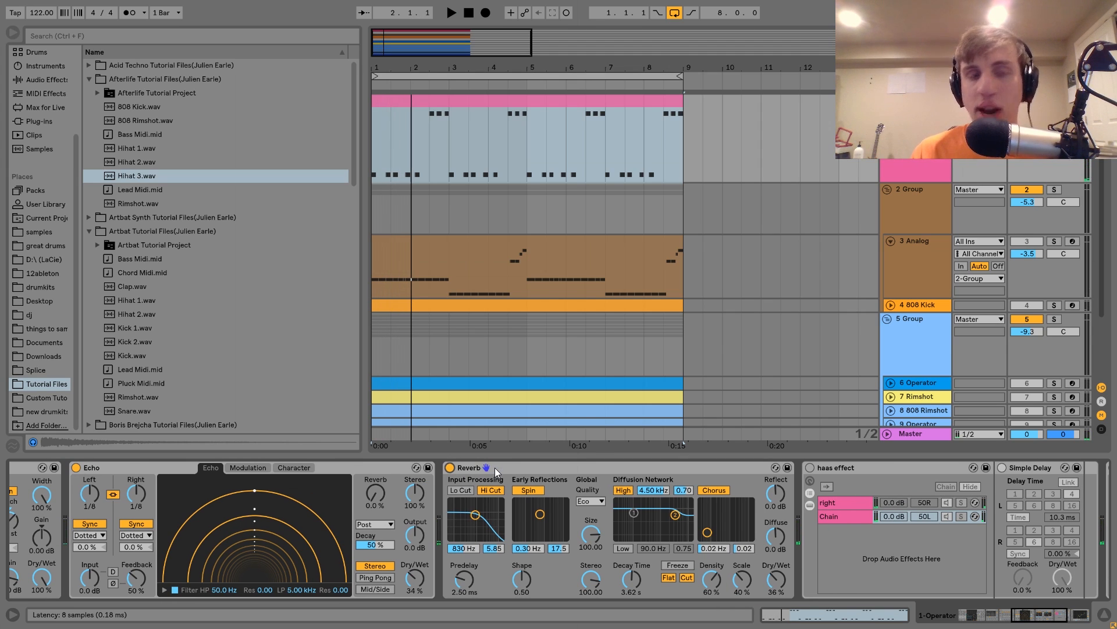
Step: Inspect the two chains of the haas effect rack, switch the rack back on and listen to the lead through it
scroll(495, 467, "down", 5)
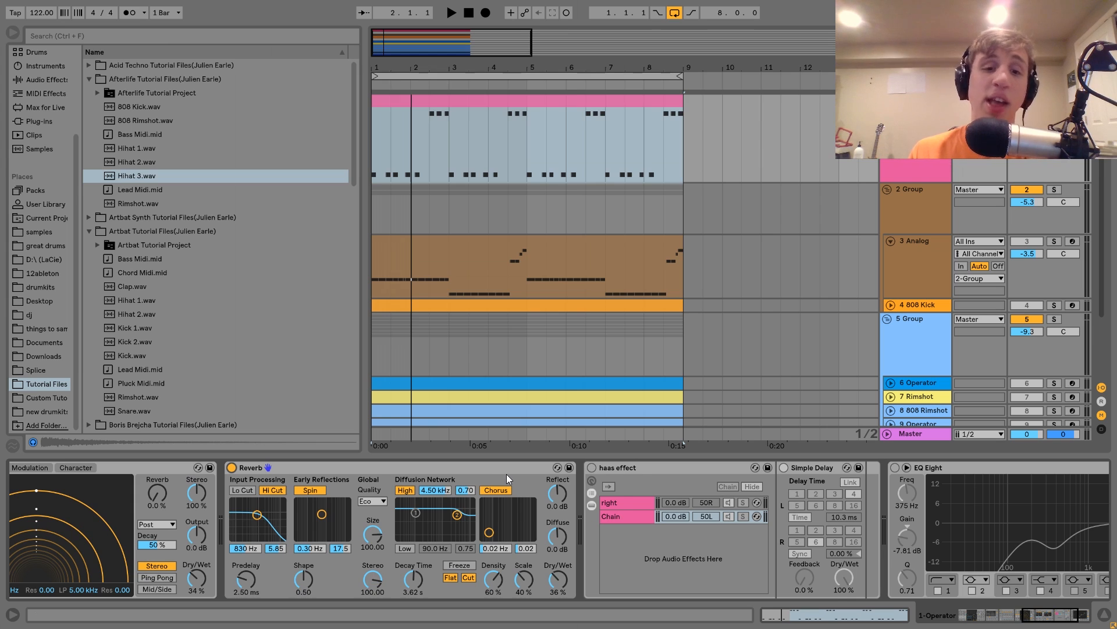
scroll(506, 473, "down", 2)
left_click(544, 504)
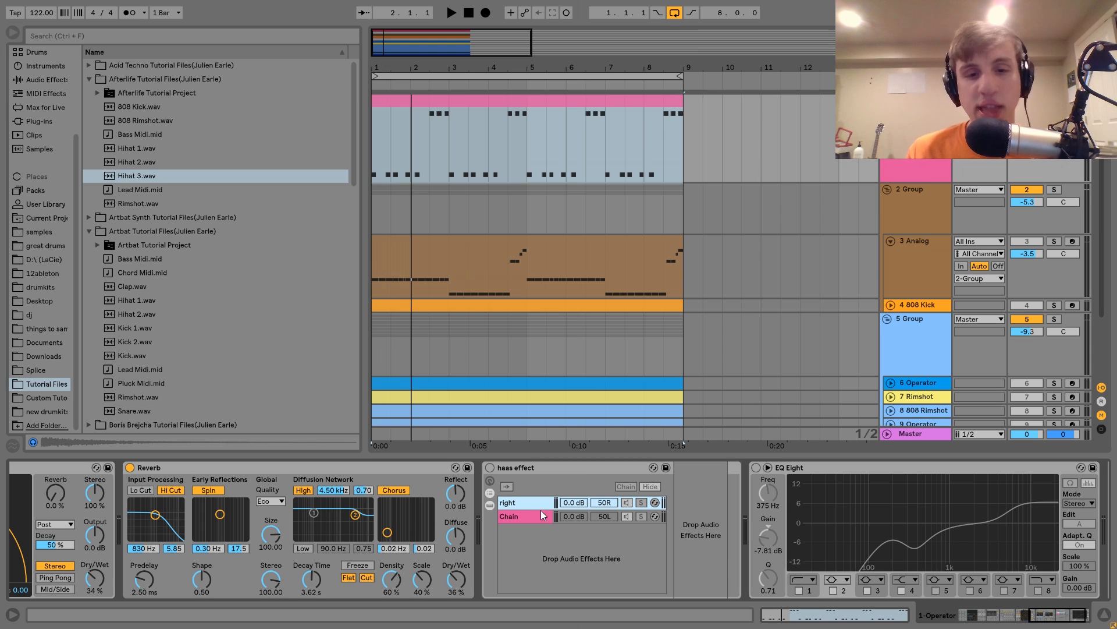
left_click(538, 516)
left_click(522, 505)
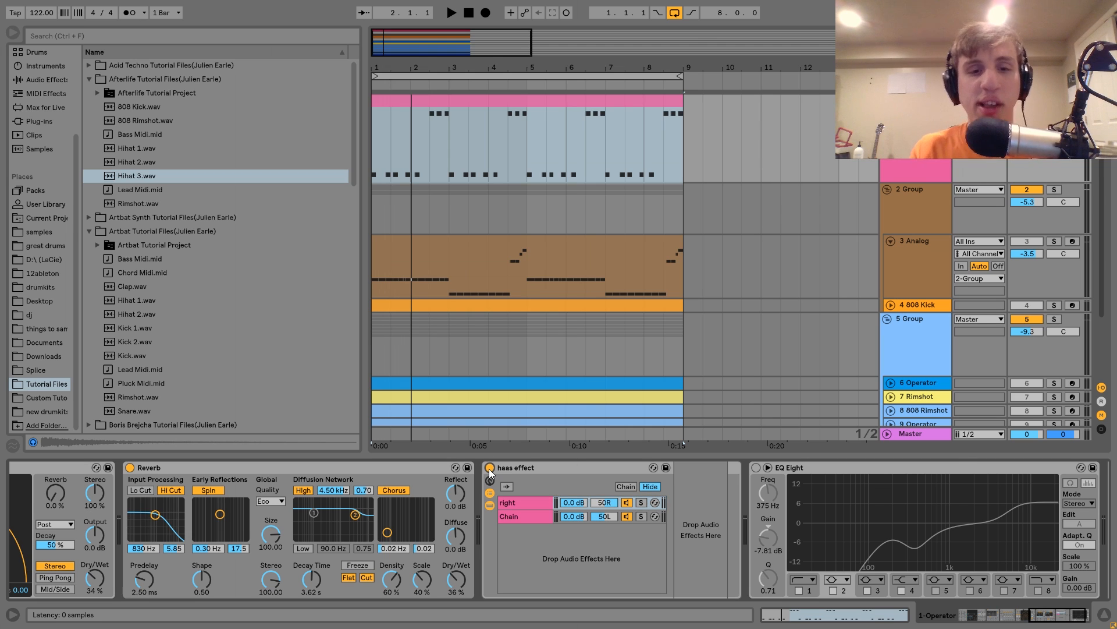
key("space")
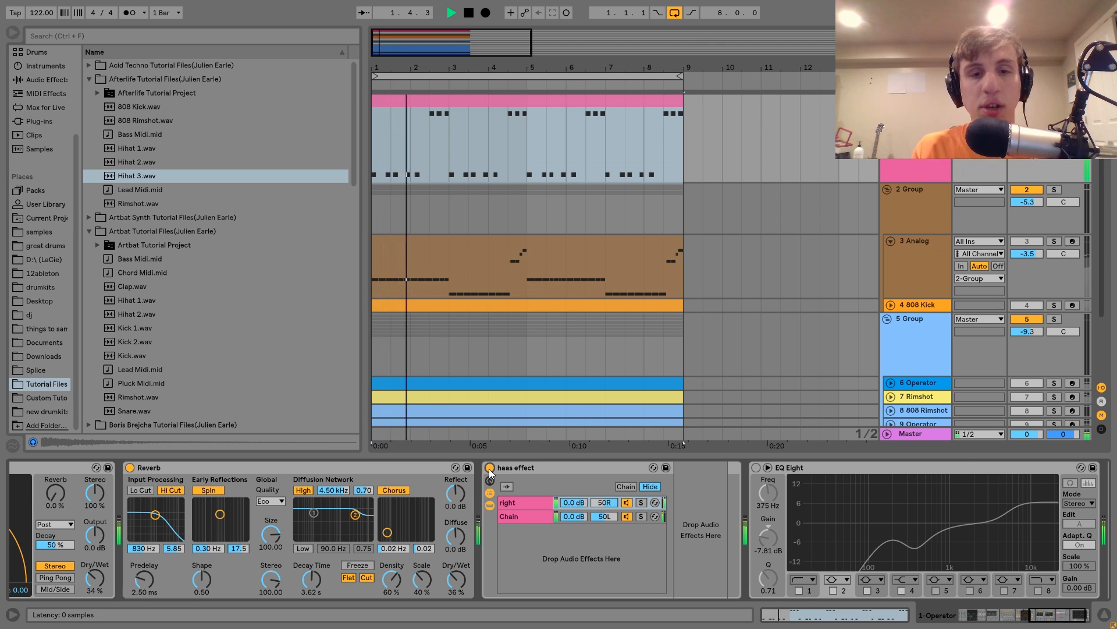
key("space")
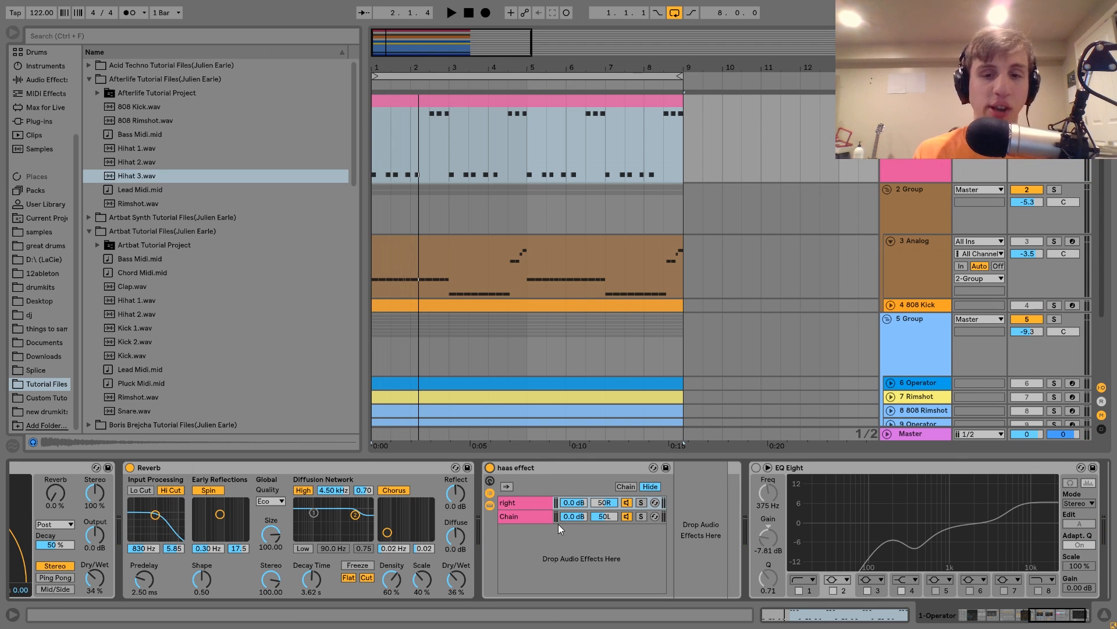
Step: Show the Simple Delay in the haas effect's left-panned chain, try another delay time, undo it and replay the lead
left_click(523, 517)
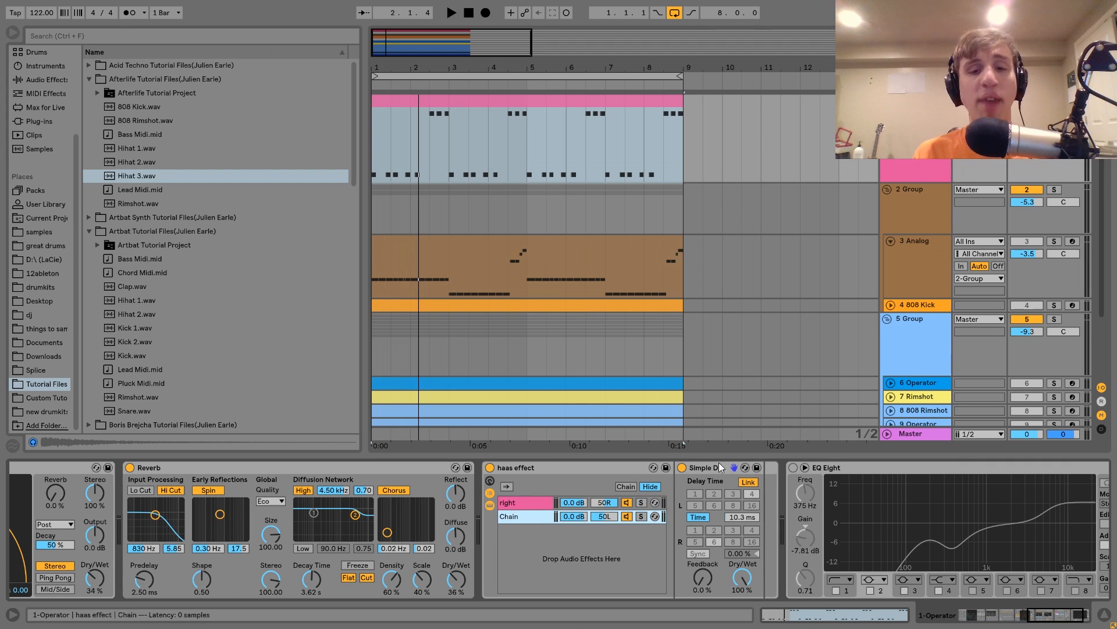
left_click(705, 463)
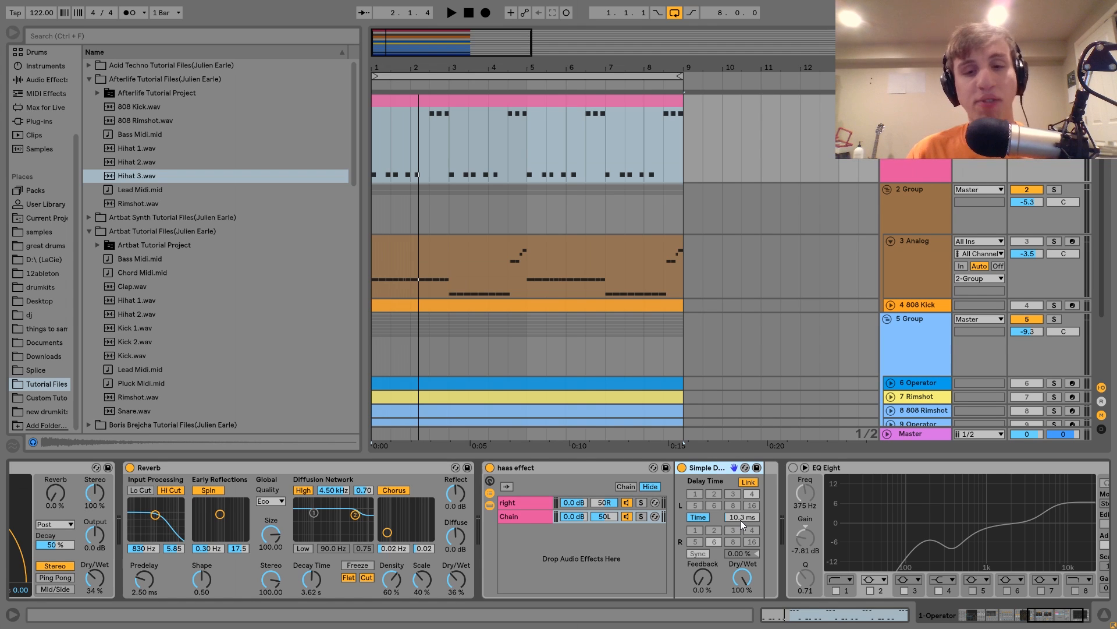
left_click_drag(740, 519, 742, 486)
key("ctrl+z")
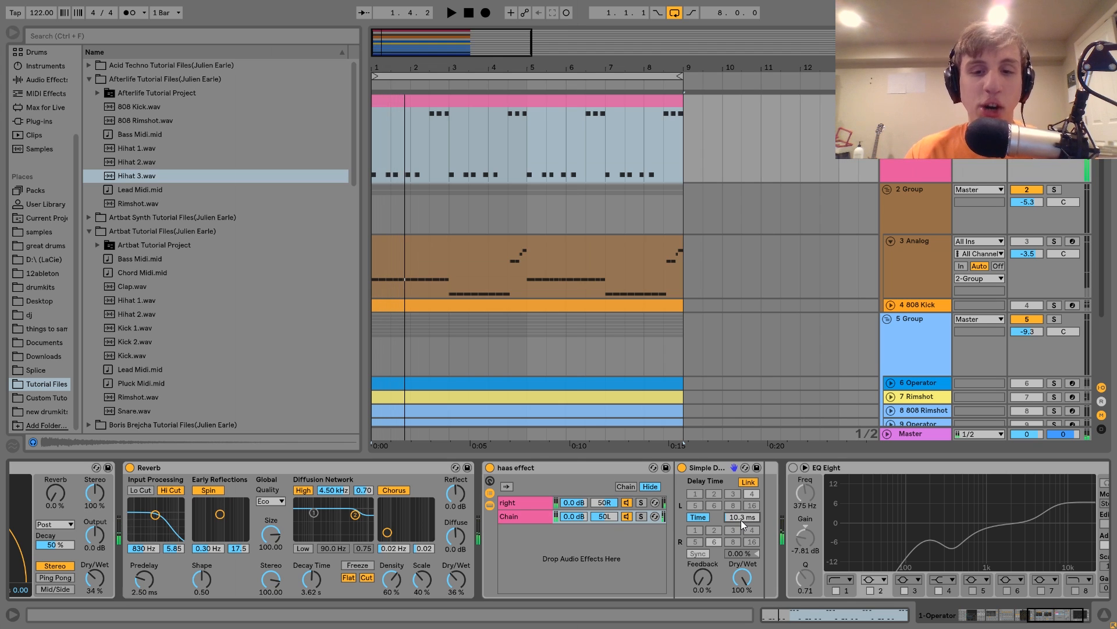
key("space")
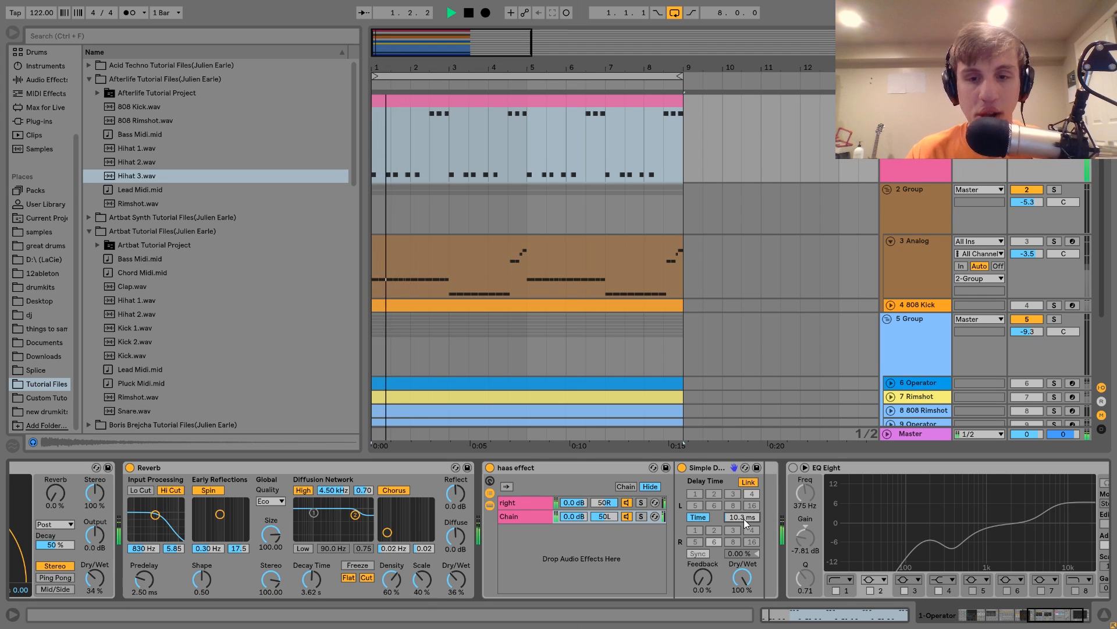
key("space")
Step: Switch the EQ Eight at the end of the lead chain back on and listen to the lead
scroll(749, 519, "down", 2)
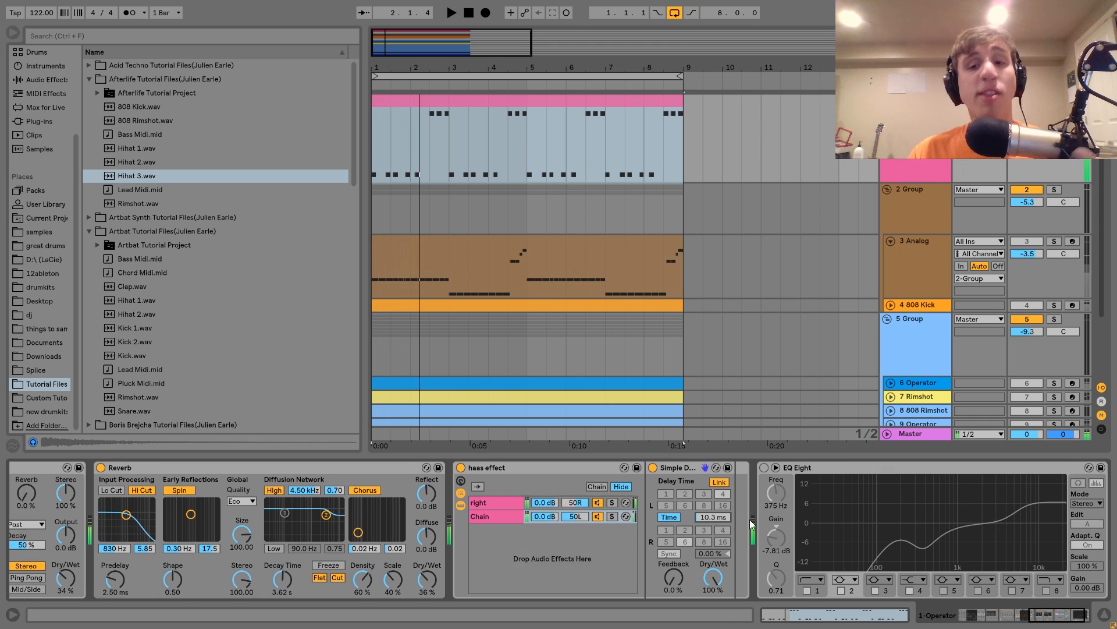
scroll(750, 519, "down", 2)
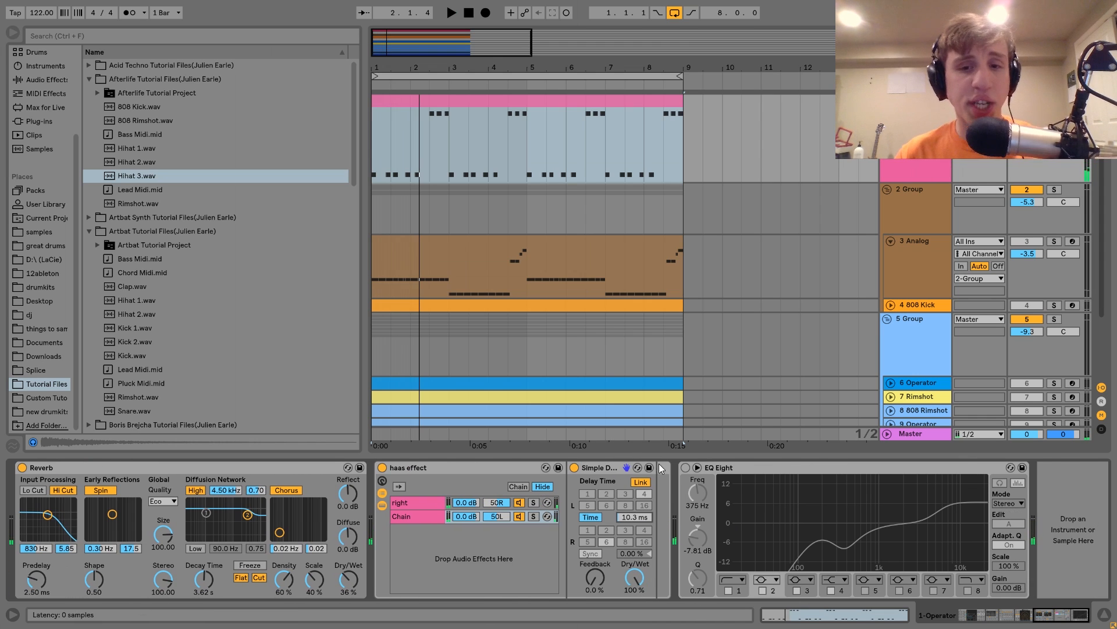
left_click(682, 469)
key("space")
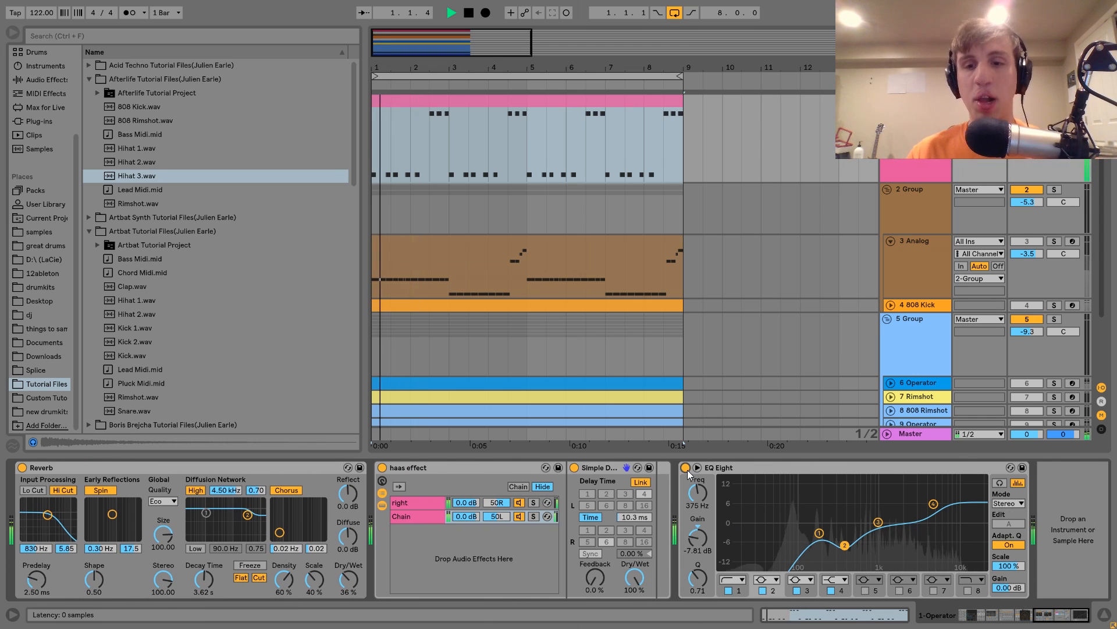
key("space")
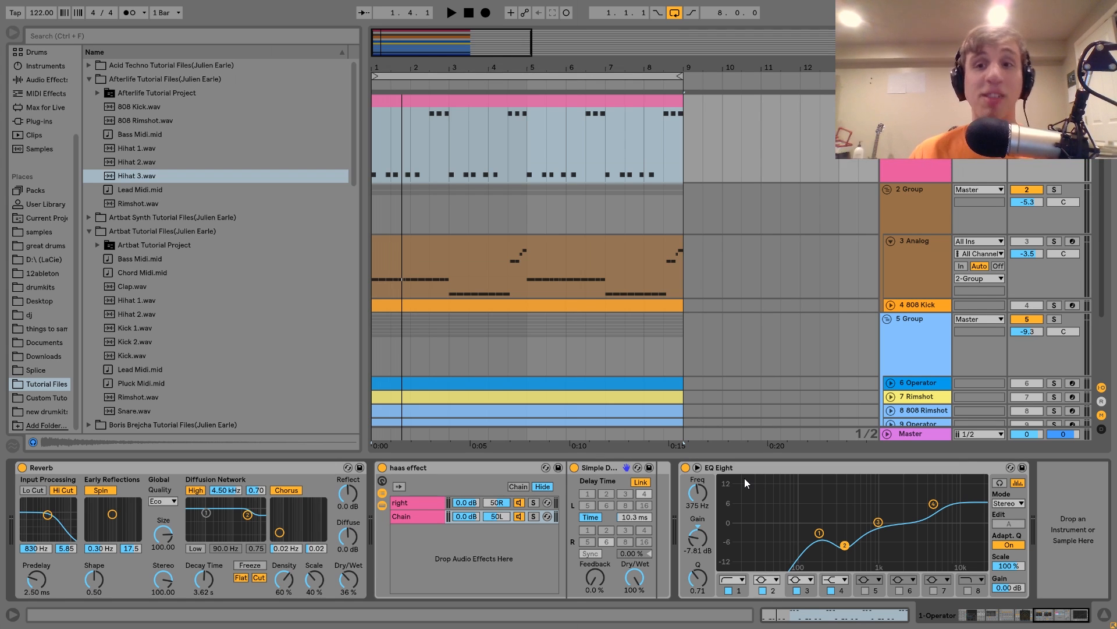
Step: Solo the Analog bass track, show its synth at the start of the device chain and play the bass
left_click(901, 280)
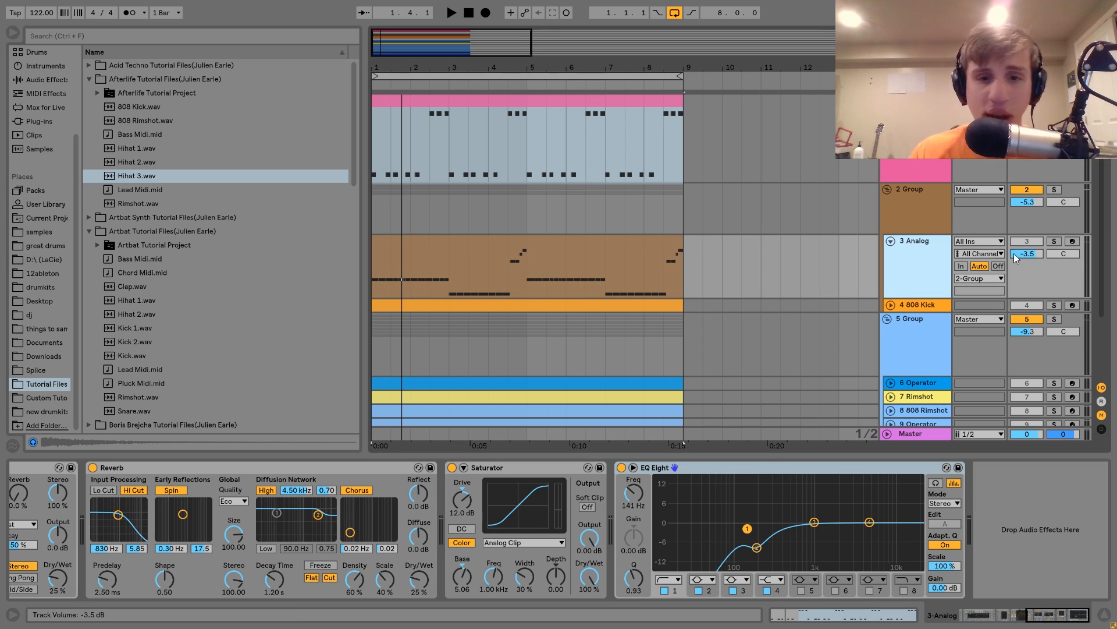
left_click(1054, 241)
scroll(767, 506, "left", 10)
key("space")
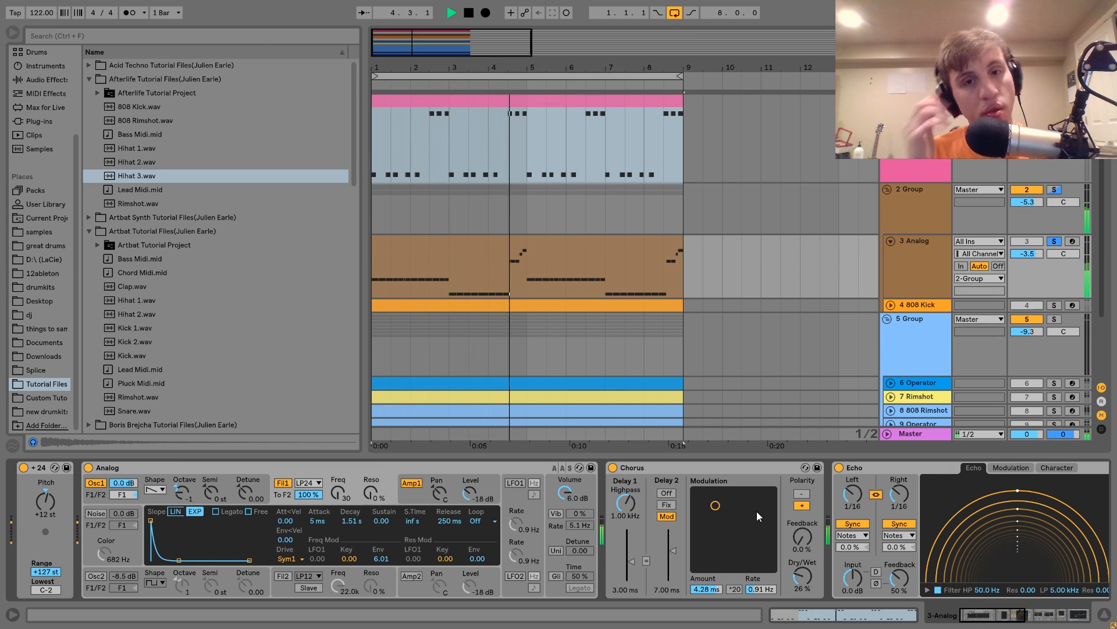
key("space")
Step: Open the Analog bass clip's MIDI and highlight its F0 notes, its C#0 notes and the rising notes ending bar 4
left_click(477, 255)
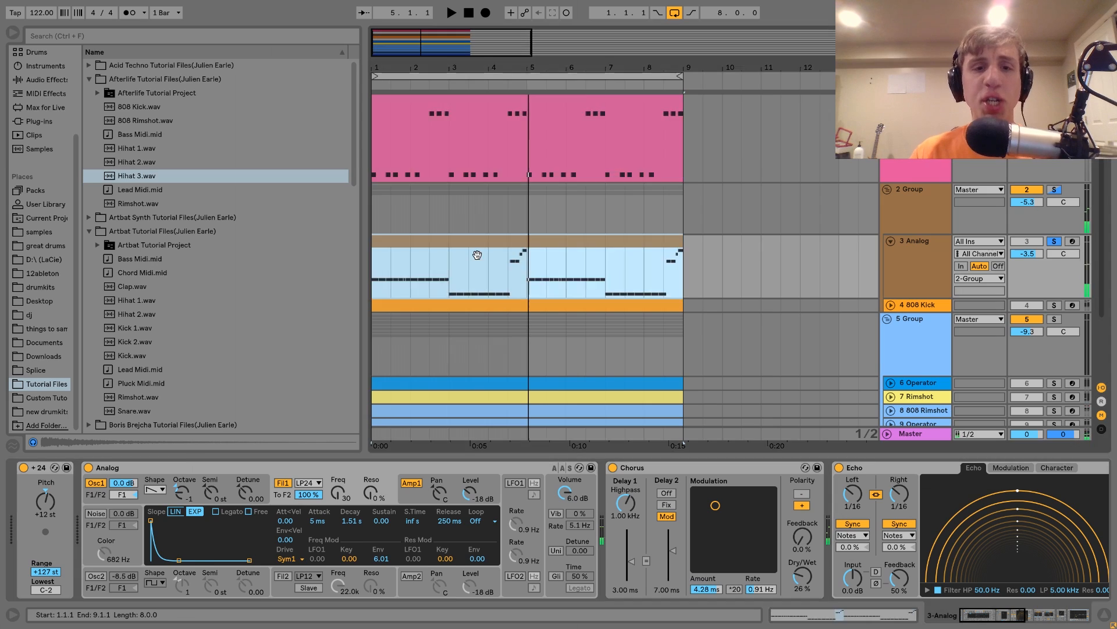
double_click(477, 255)
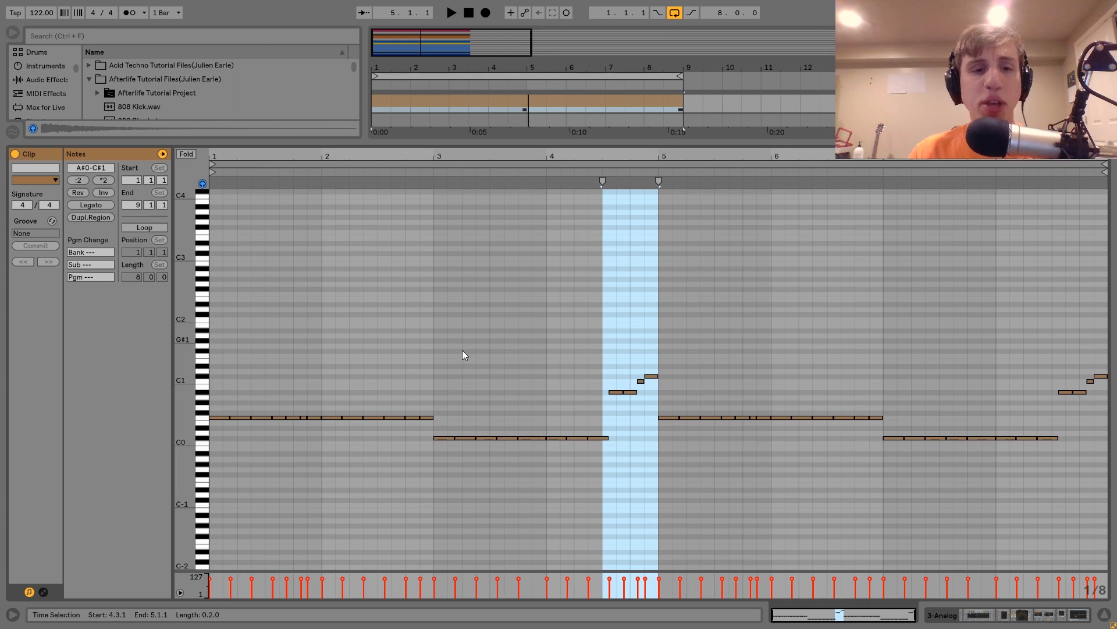
left_click(207, 419)
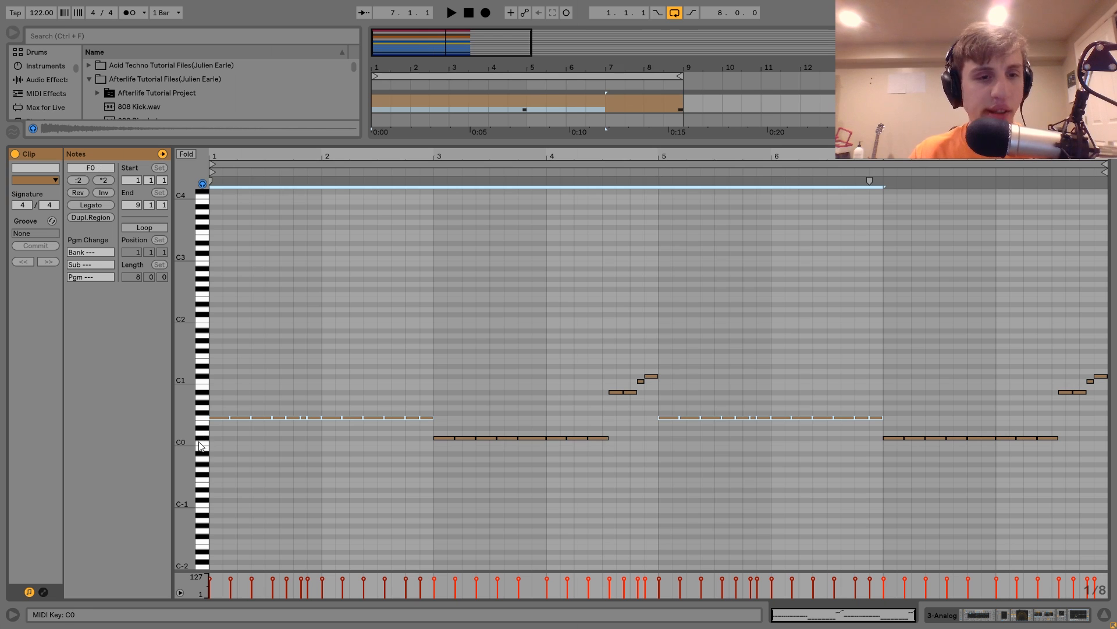
left_click(202, 438)
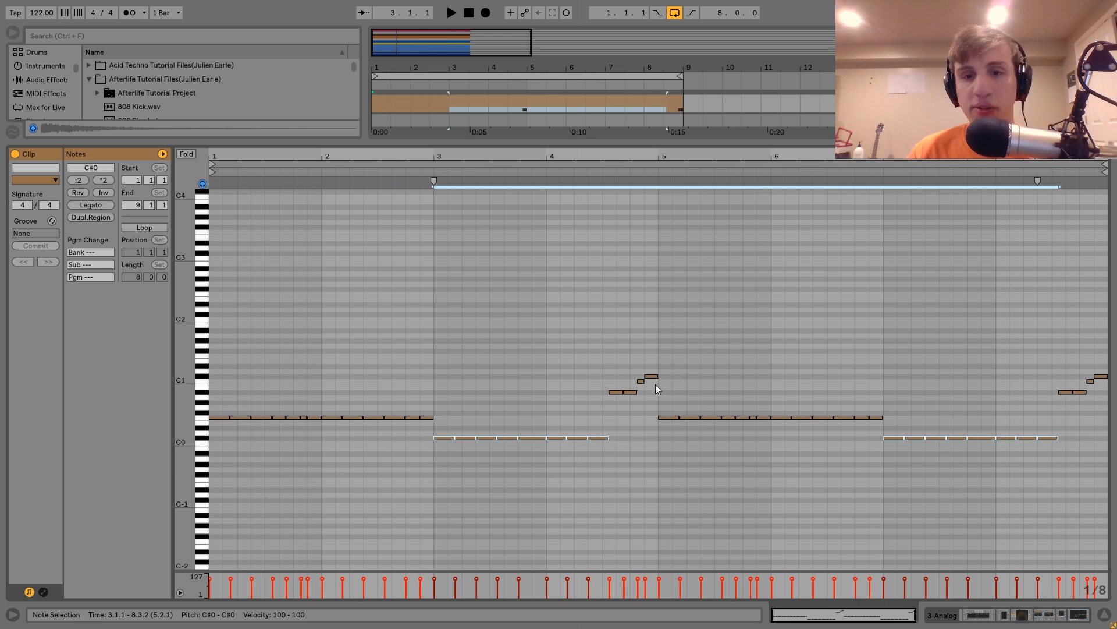
left_click_drag(612, 403, 651, 371)
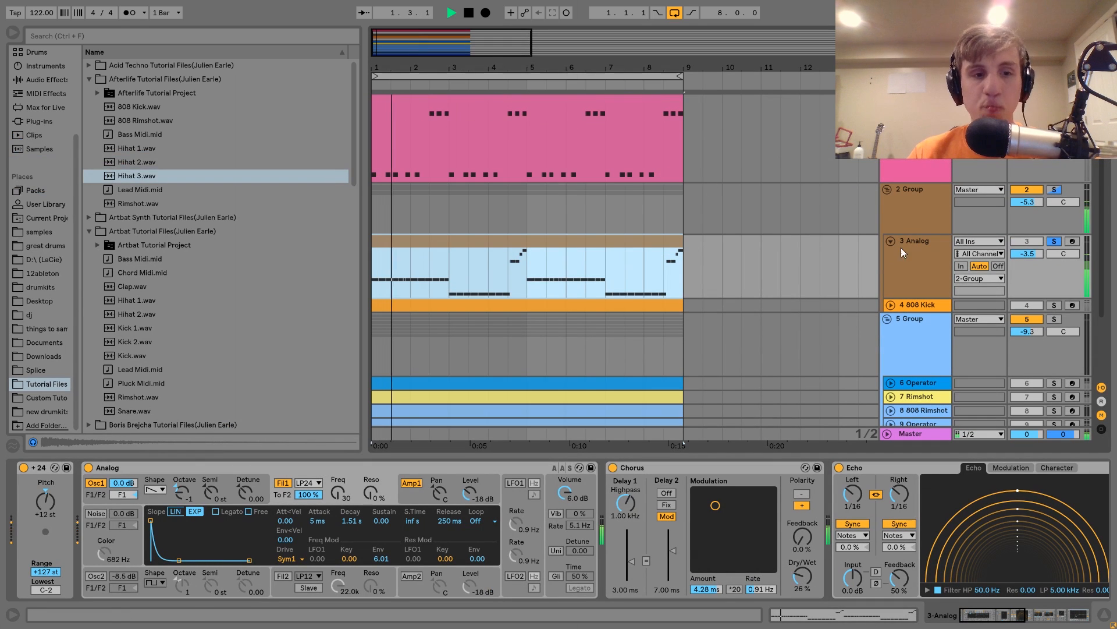
Step: Stop playback and inspect the bass Analog synth's oscillator 1 and filter 1 envelope settings
key("space")
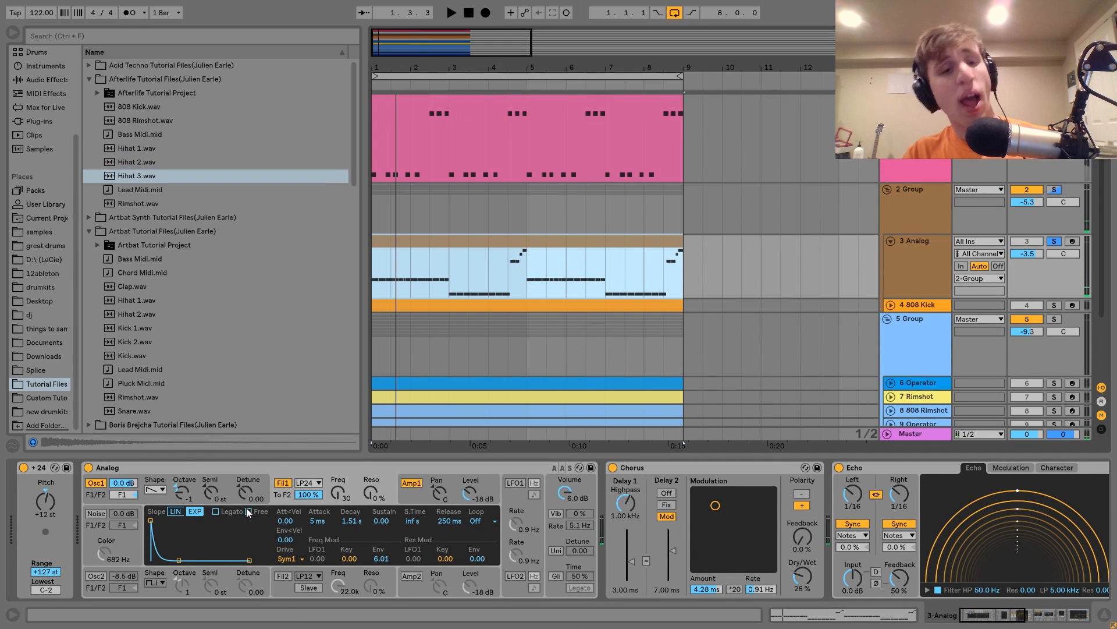
left_click(149, 497)
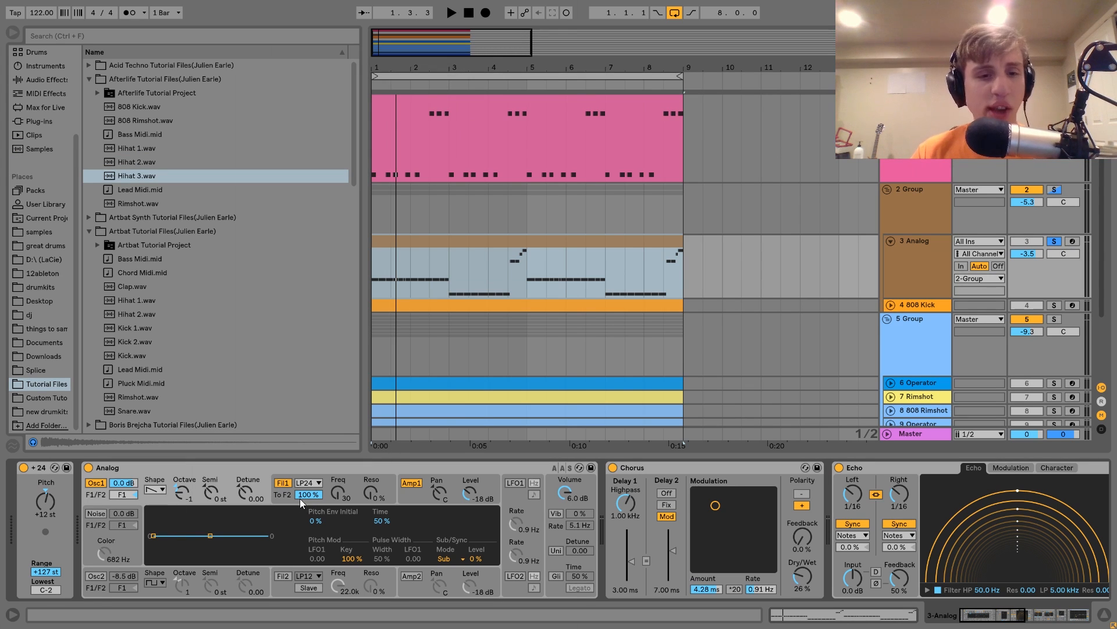
left_click(334, 483)
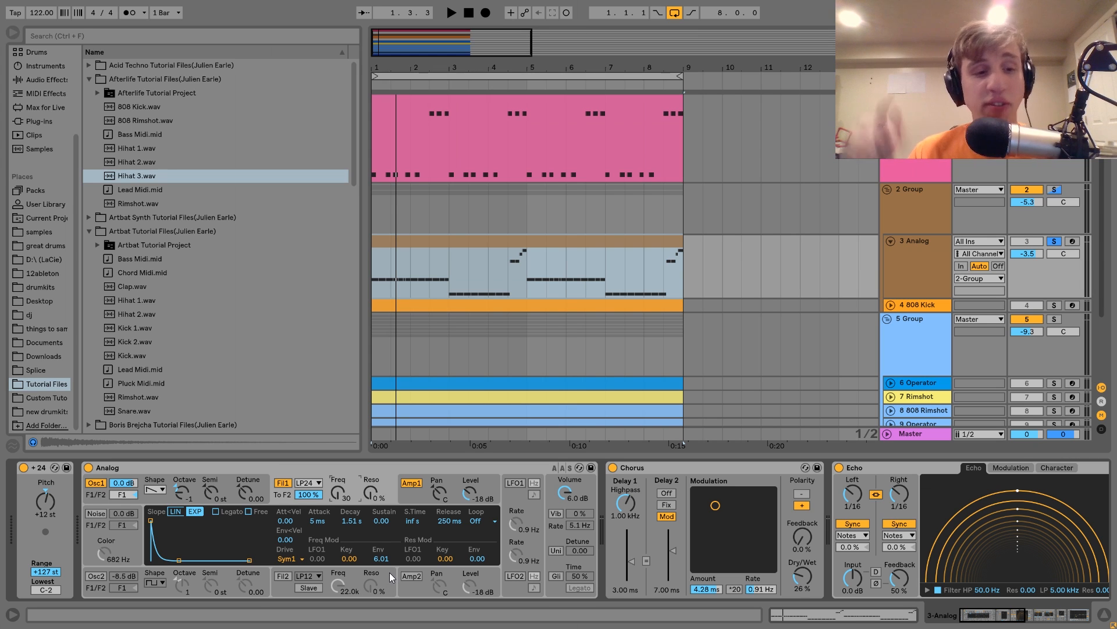
Step: Show the Chorus in the Analog bass track's device chain and play the bass through it briefly
scroll(389, 571, "right", 4)
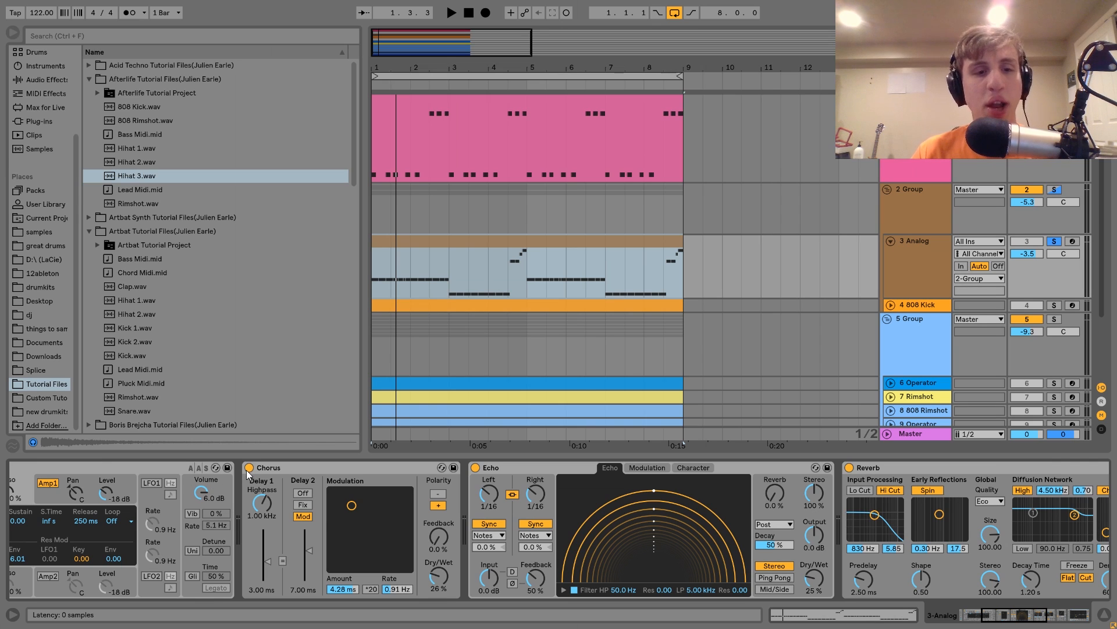
key("space")
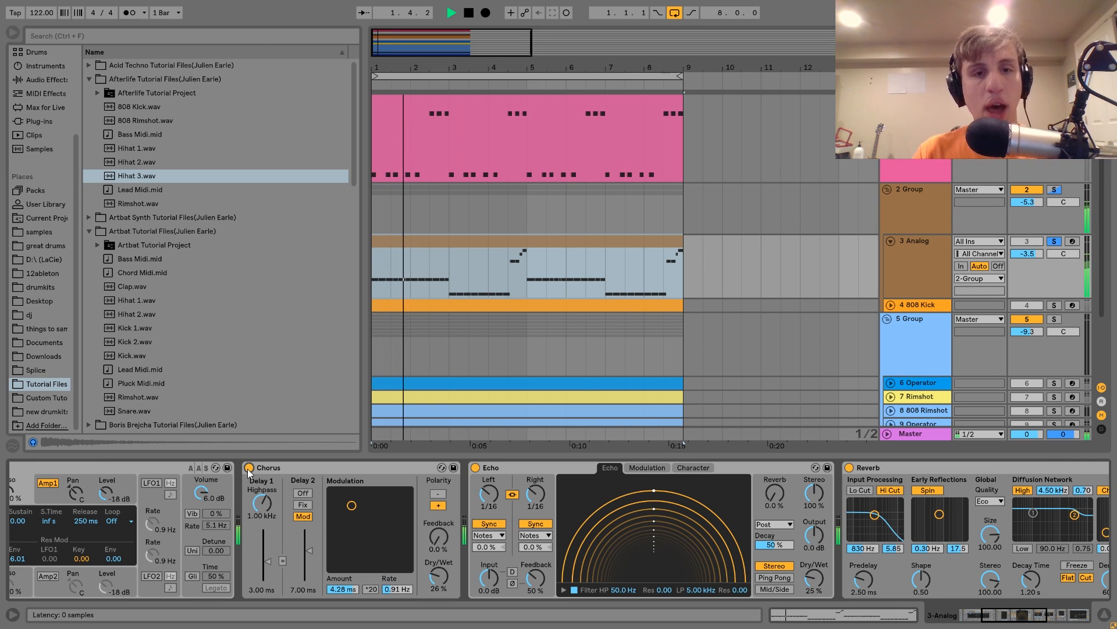
key("space")
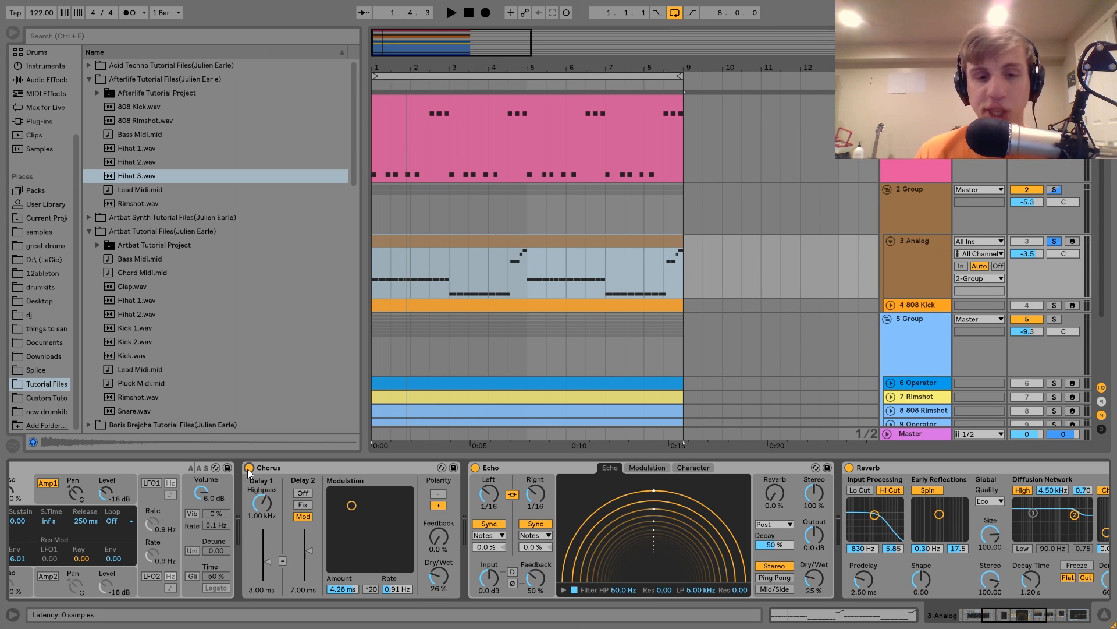
Step: Compare the bass during playback with the Echo switched off and back on
scroll(247, 469, "right", 3)
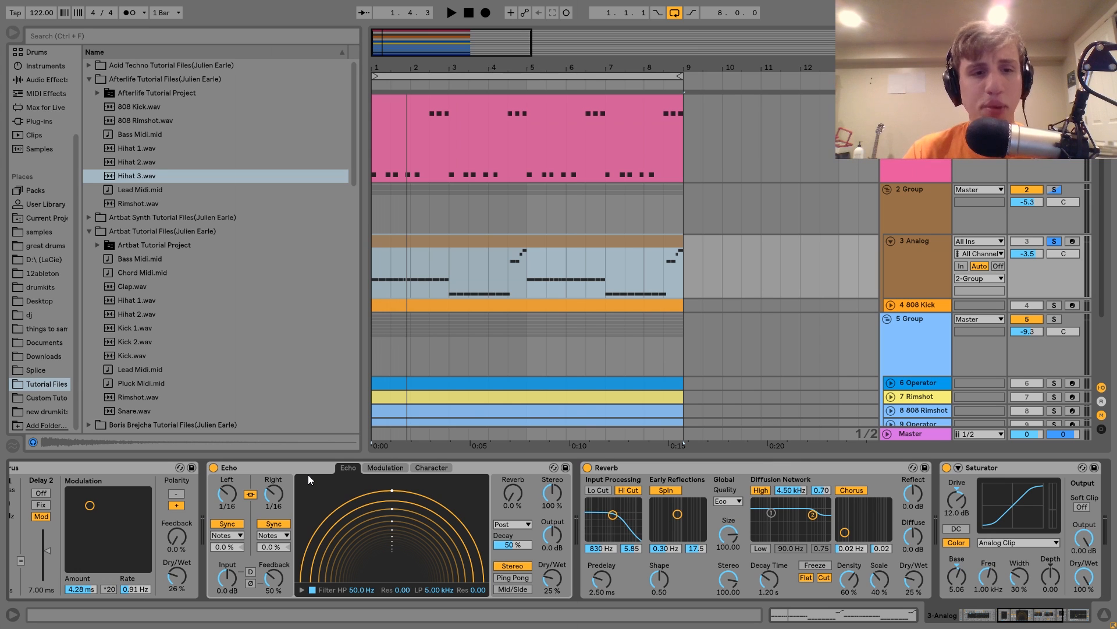
key("space")
left_click(214, 467)
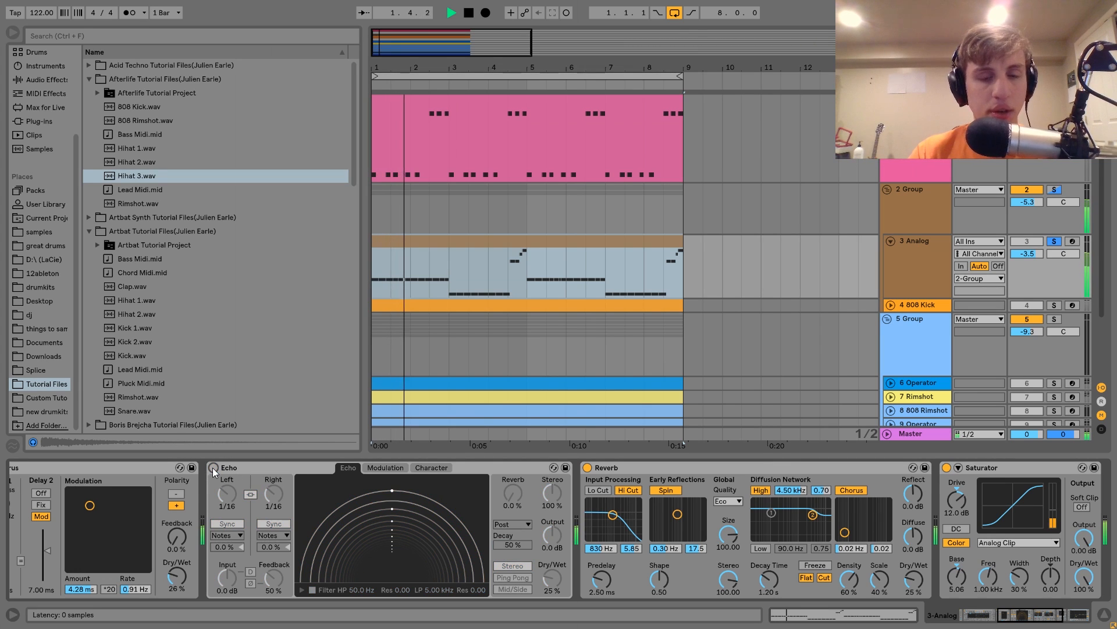
left_click(213, 467)
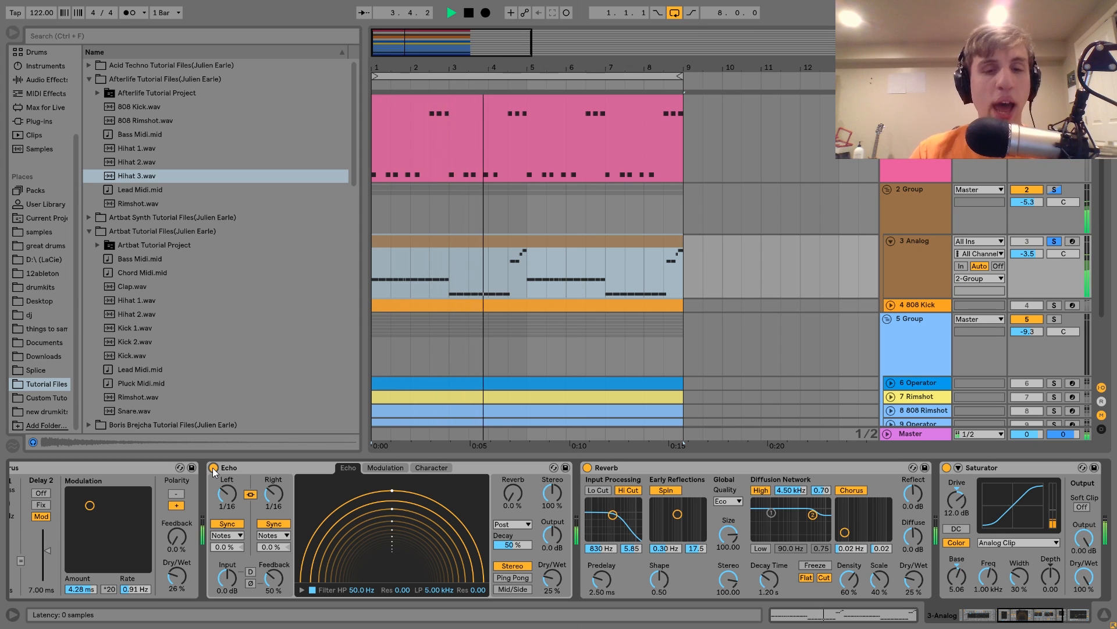
key("space")
Step: Show the Reverb in the bass device chain and play the bass through it briefly
scroll(213, 469, "right", 10)
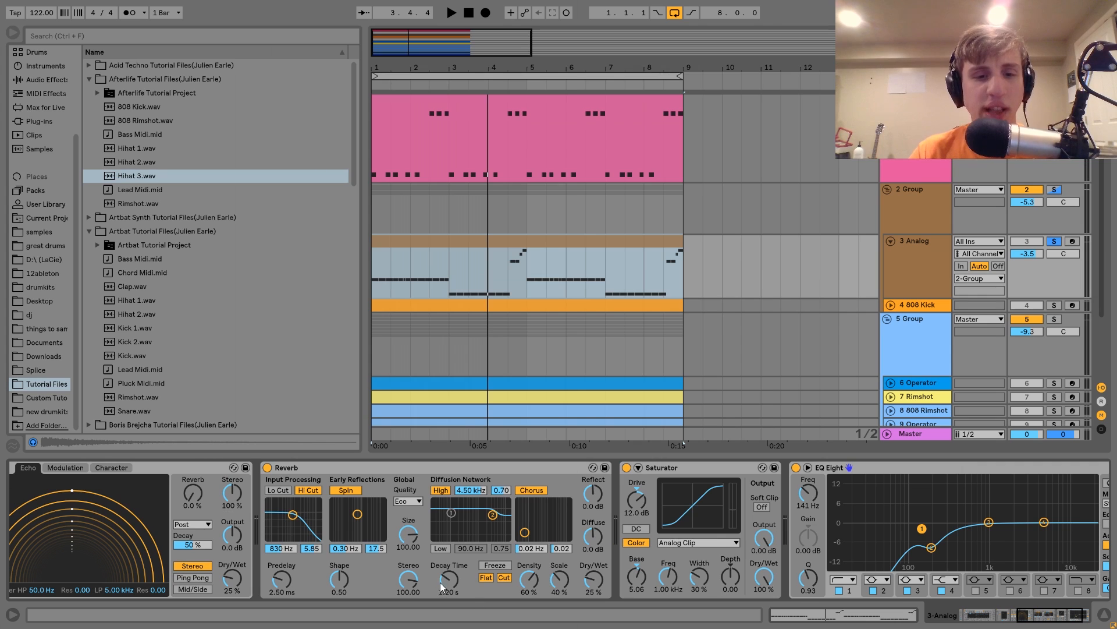
key("space")
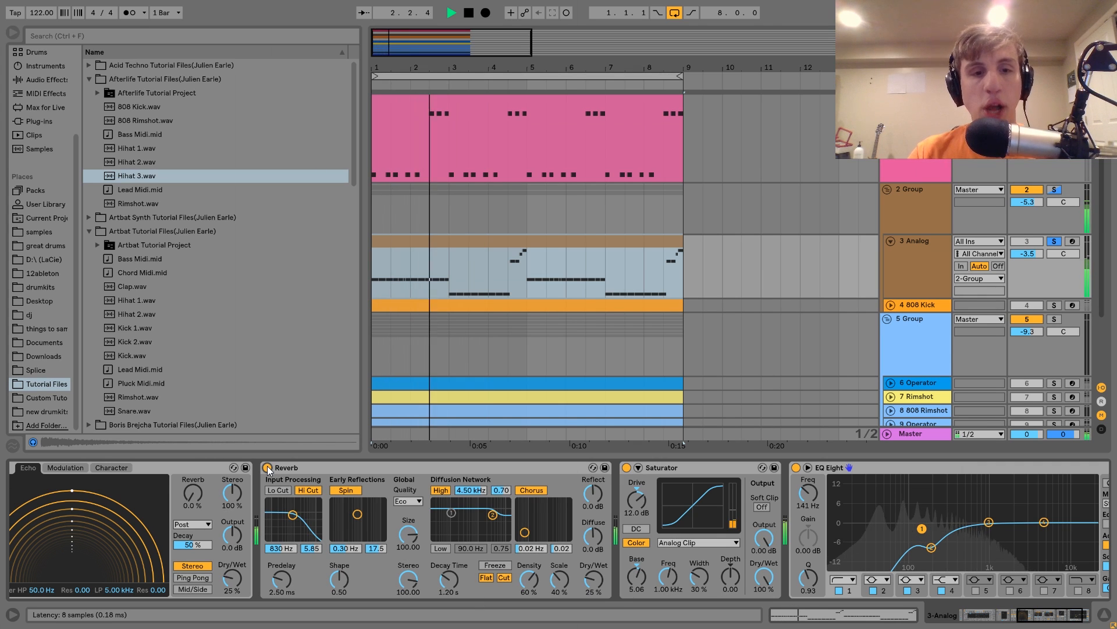
key("space")
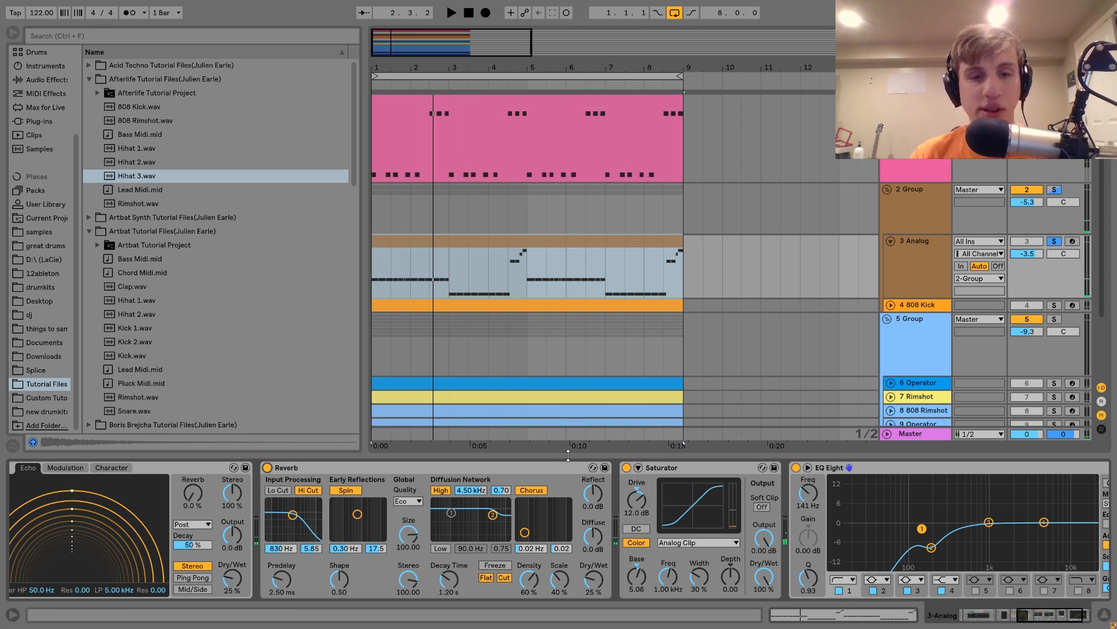
Step: Compare the bass with the Saturator switched off and back on, and select the EQ Eight that follows it
scroll(469, 492, "right", 3)
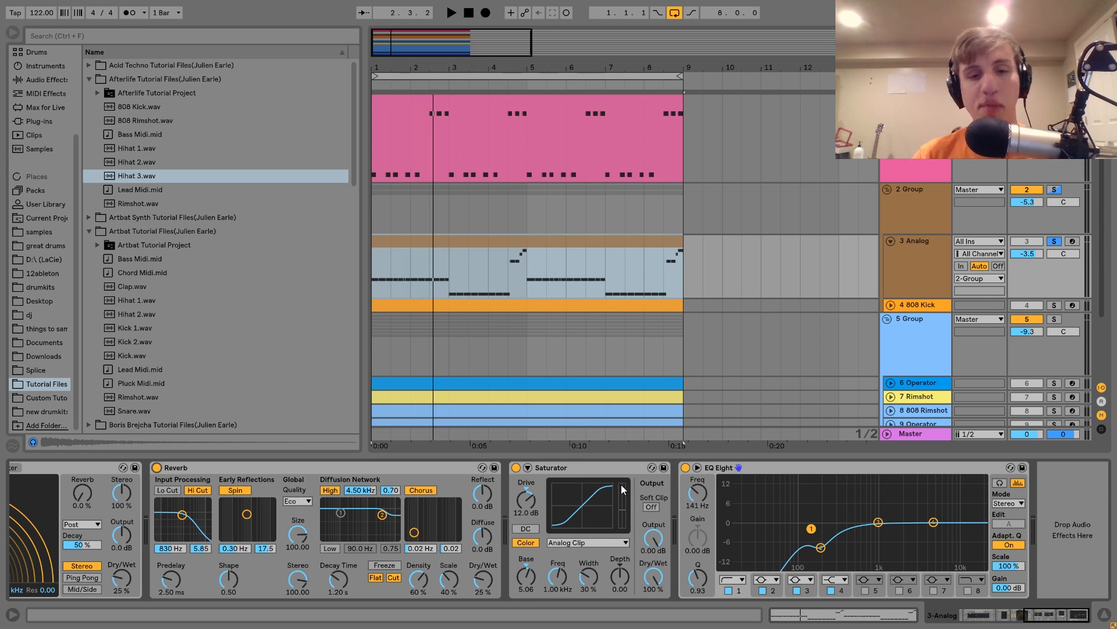
left_click(516, 468)
key("space")
left_click(516, 468)
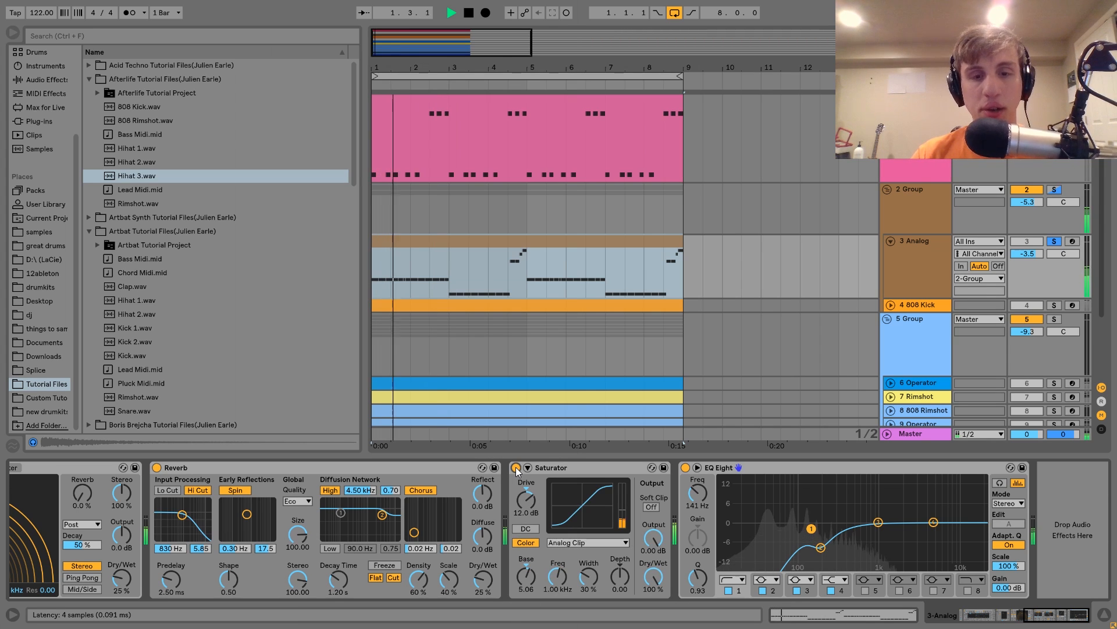
key("space")
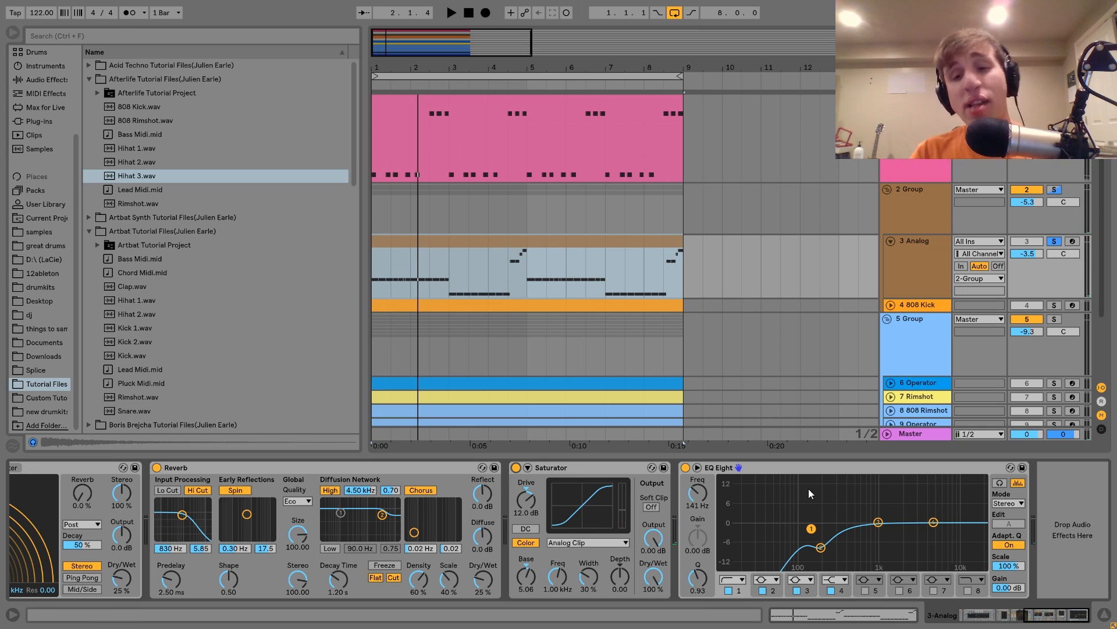
left_click(793, 470)
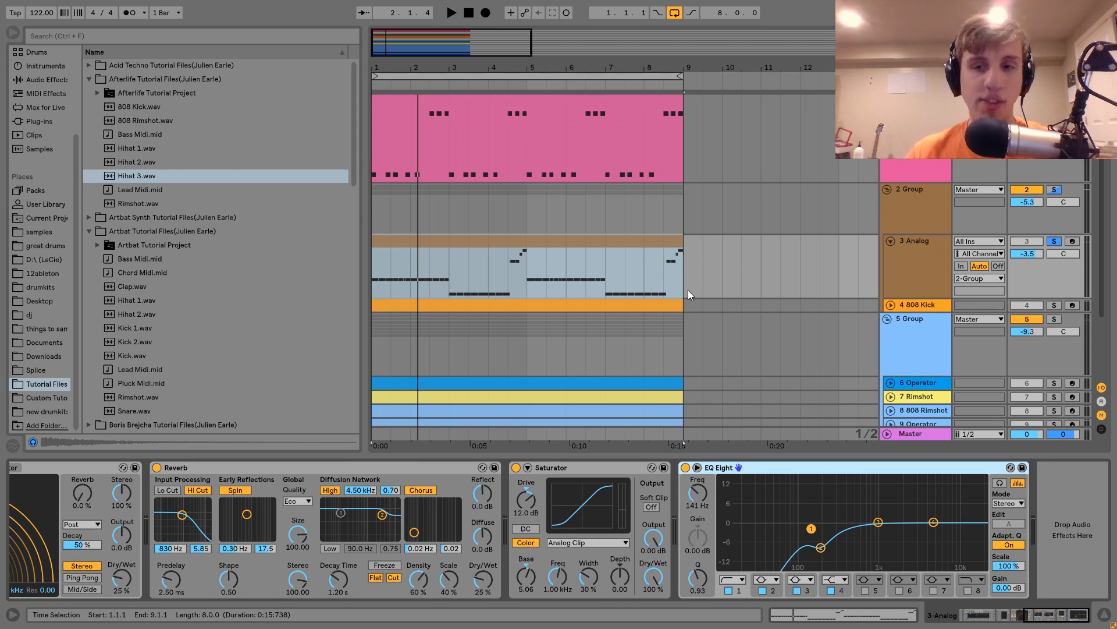
Step: Unfold the 808 Kick track, show its devices and solo it to hear the kick
left_click(889, 304)
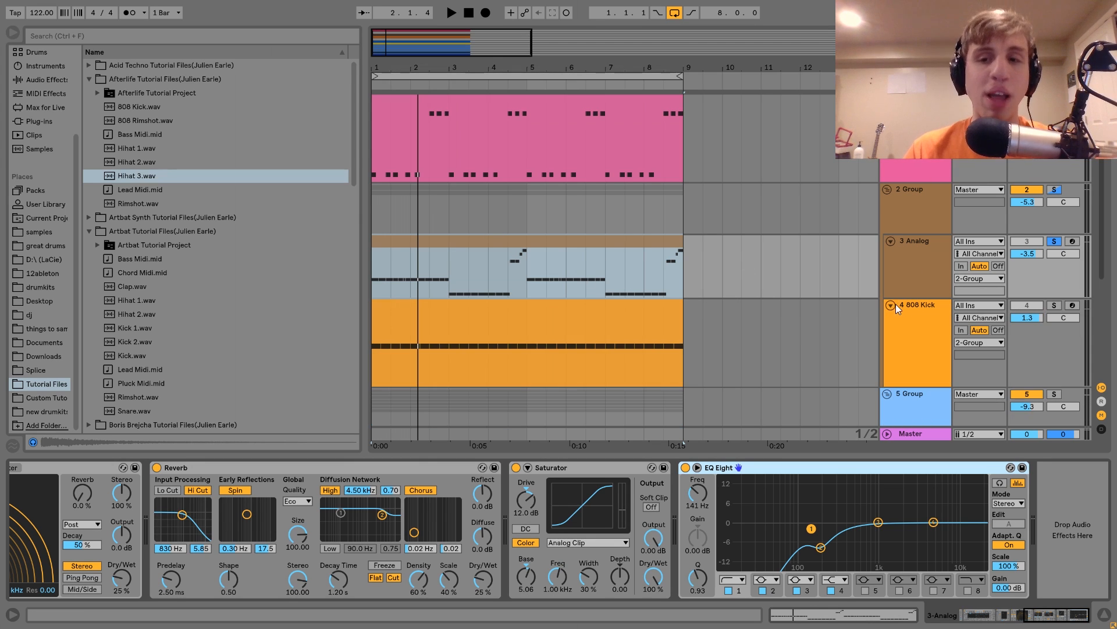
left_click(908, 314)
left_click(1055, 306)
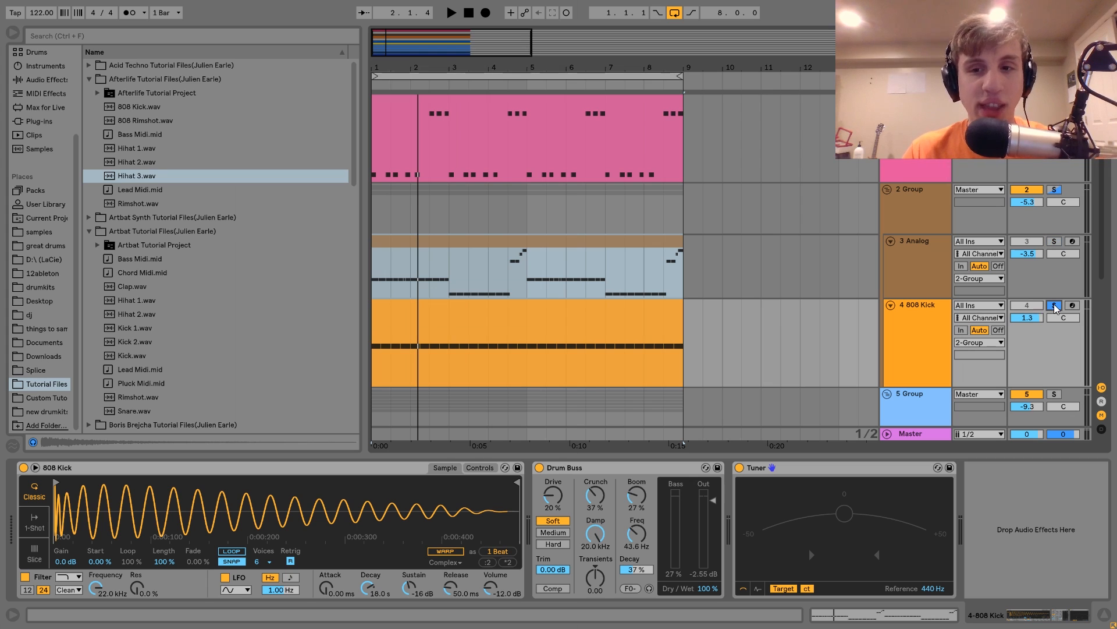
key("space")
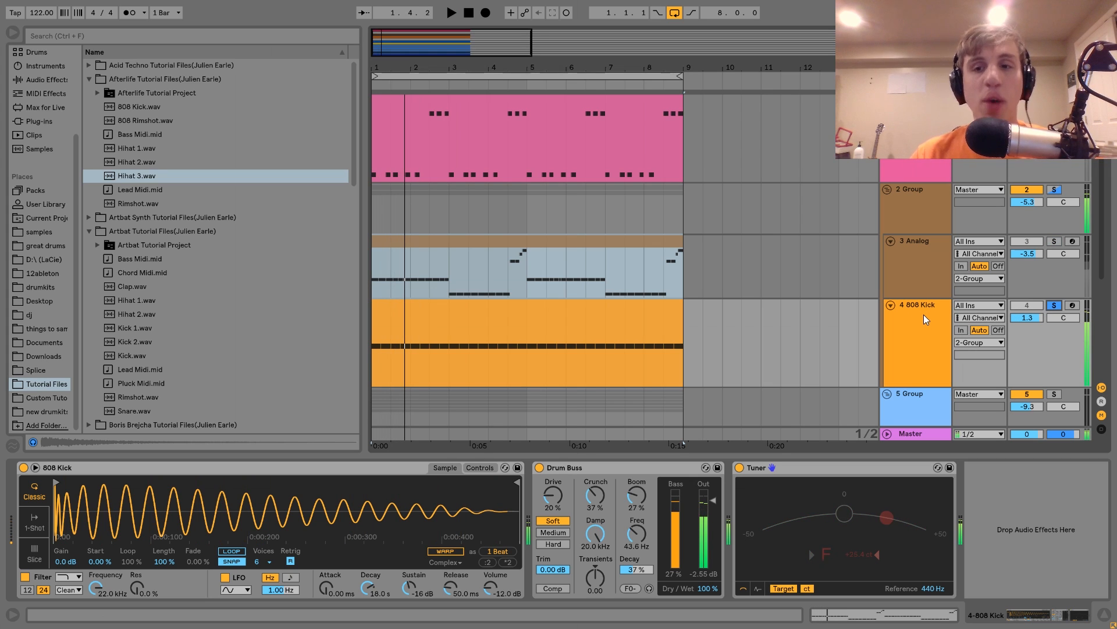
key("space")
Step: Switch the solo to the Analog bass and back to the 808 Kick, and play the kick briefly
left_click(934, 277)
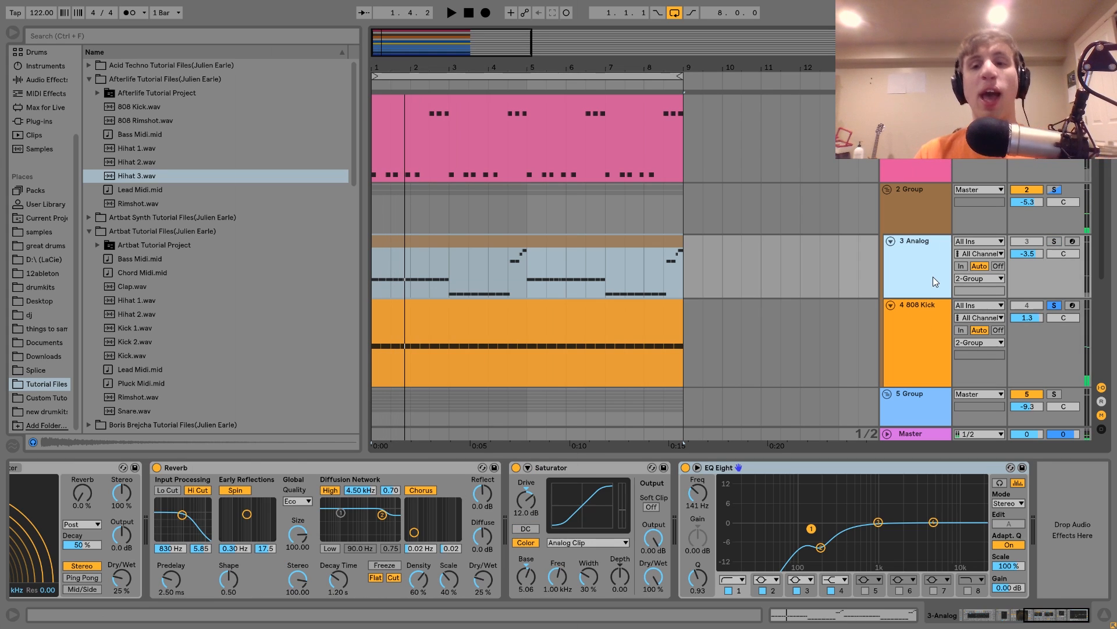
left_click(1056, 241)
left_click(1053, 306)
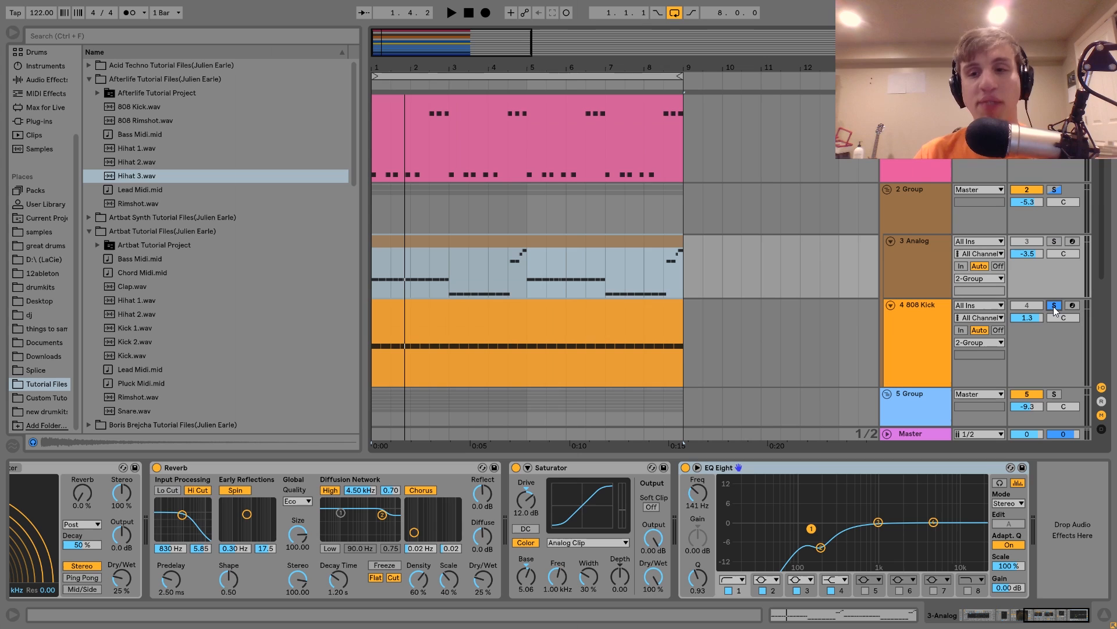
left_click(902, 327)
key("space")
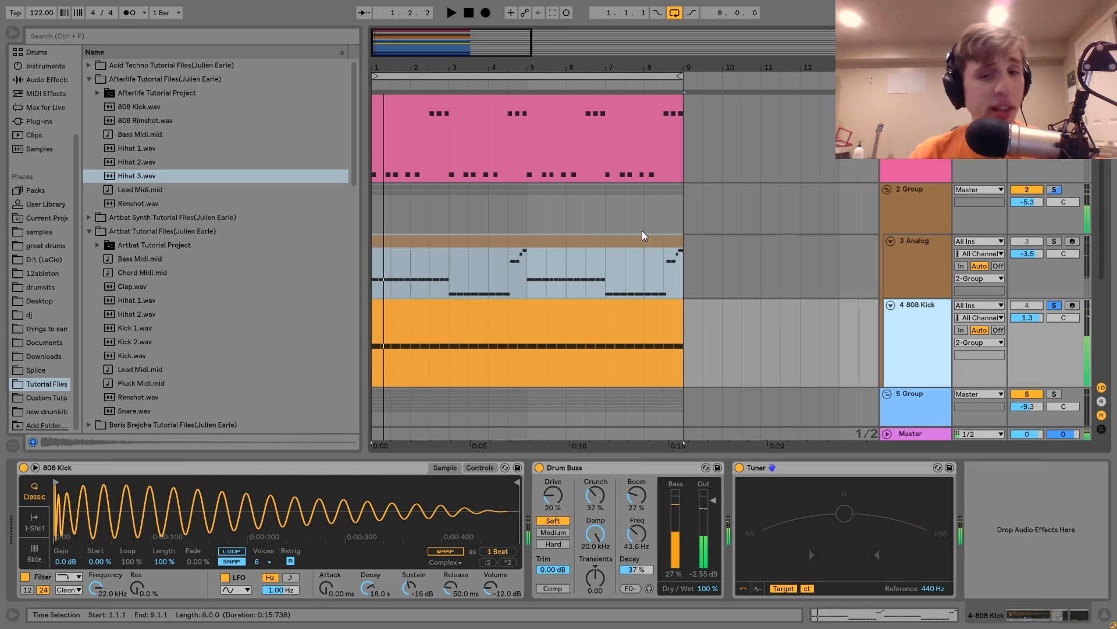
Step: Solo the whole 2 Group in place of the single tracks and play the bass and kick together
left_click(616, 313)
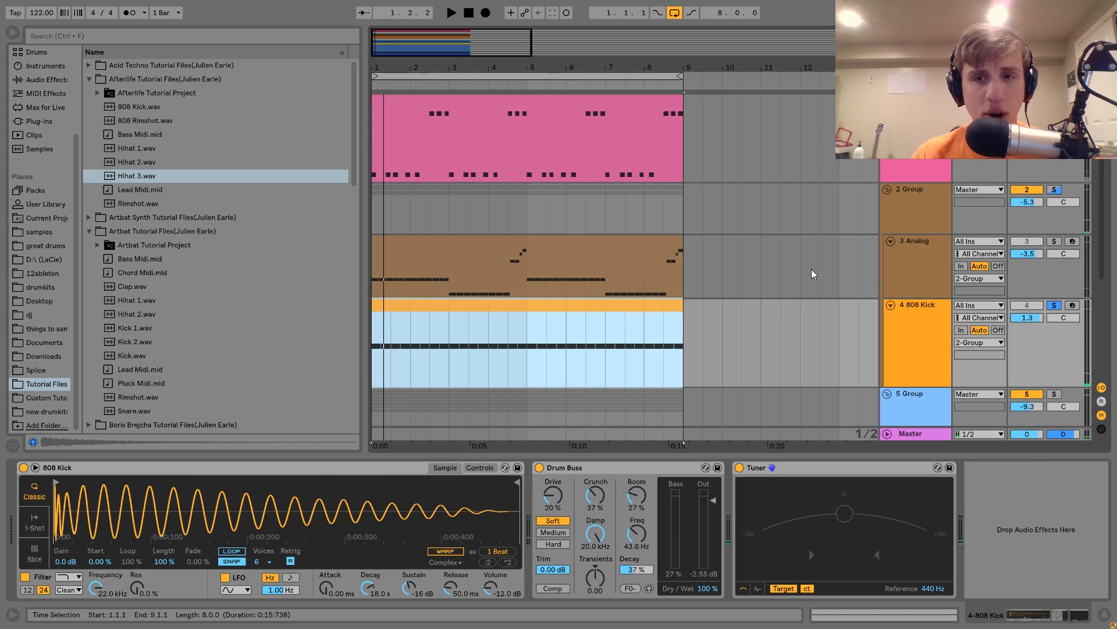
left_click(893, 271)
left_click(1055, 241)
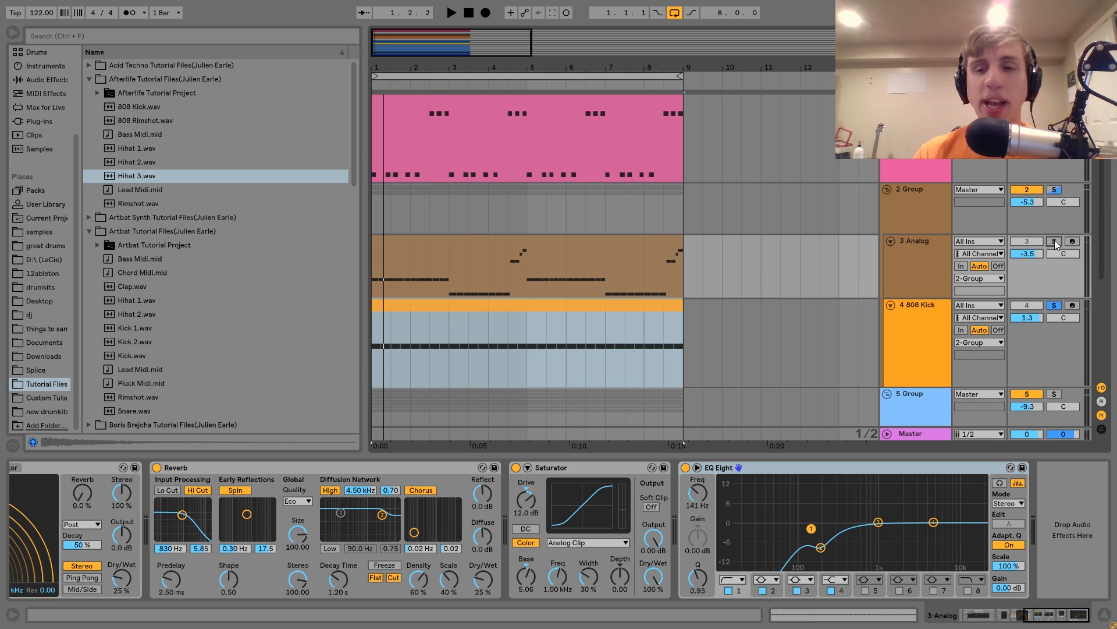
left_click(1055, 189)
key("space")
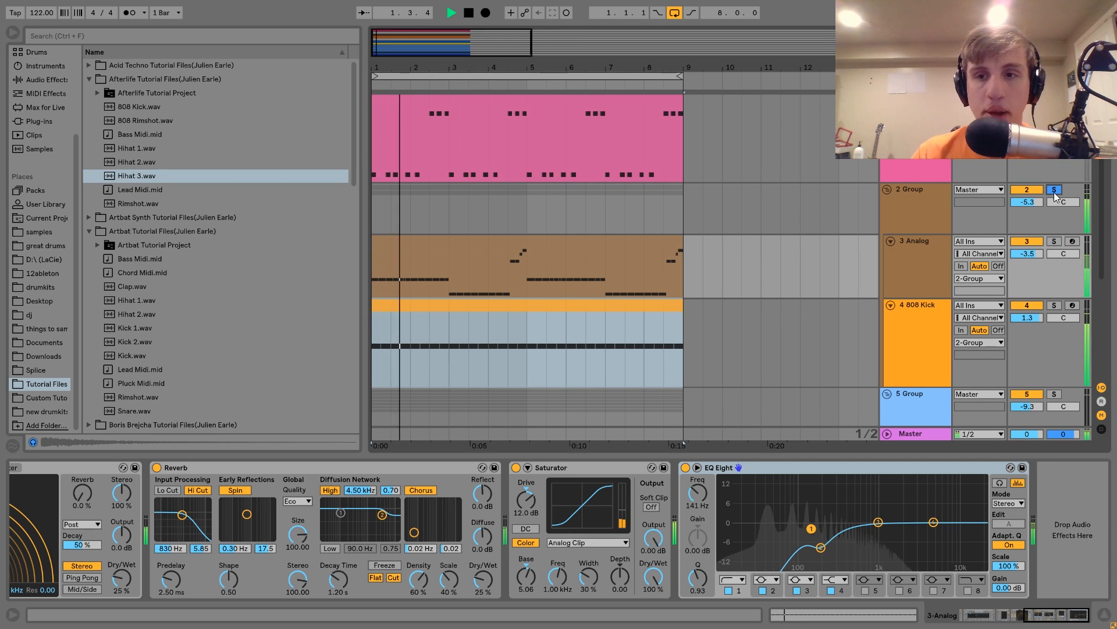
key("space")
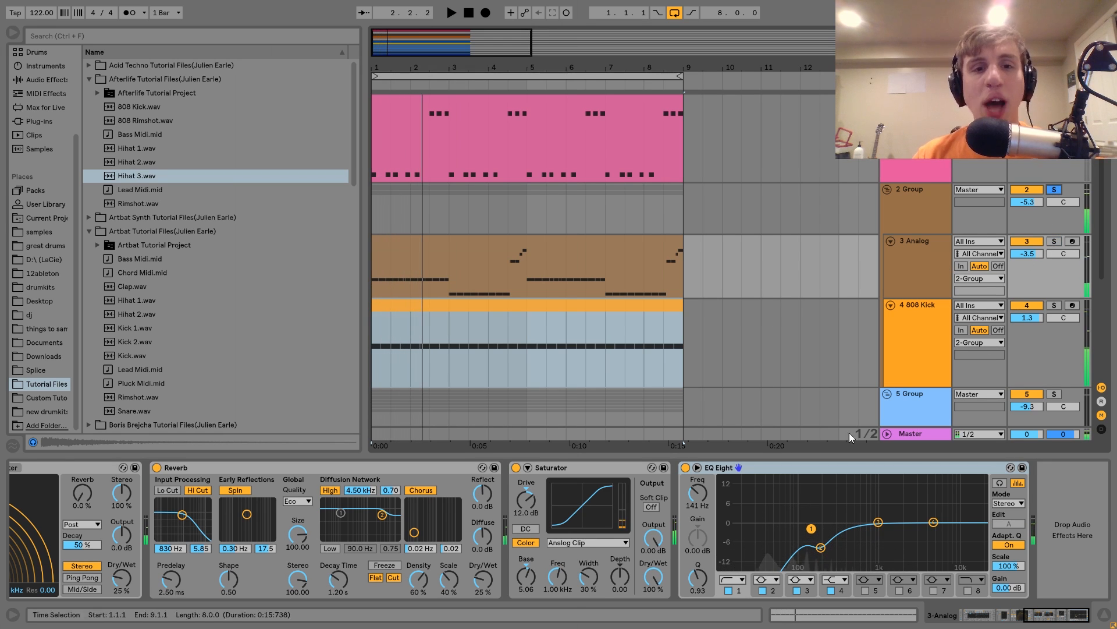
Step: Play the bass and kick from bar 3 and take the 2 Group out of solo to hear the full track
left_click(455, 277)
key("space")
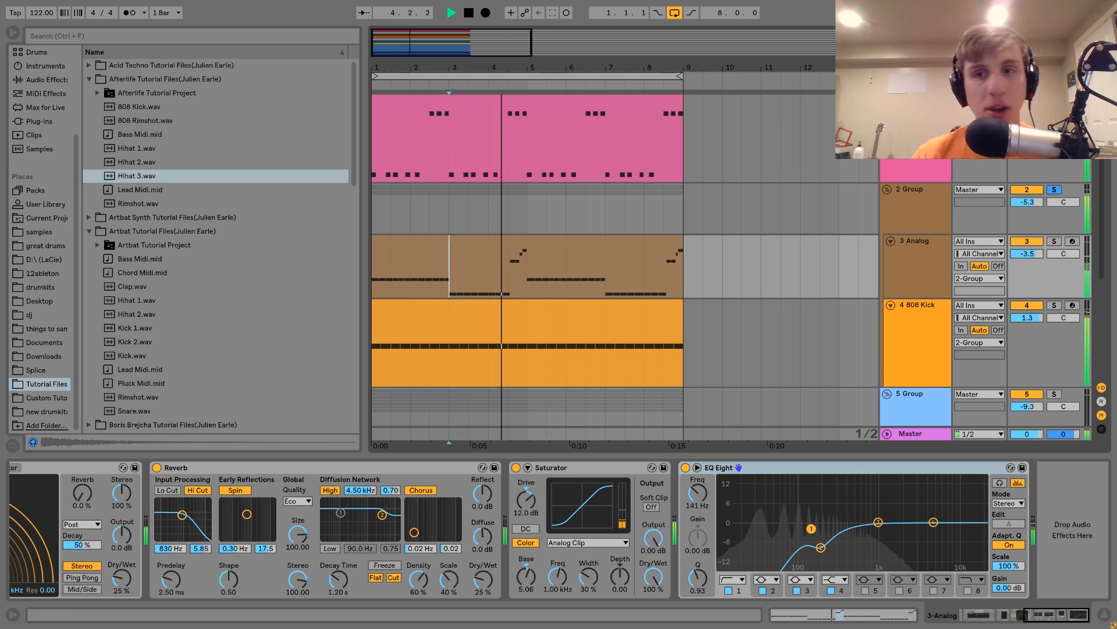
left_click(1054, 190)
key("space")
Step: Mute the Analog bass, play the full track from bar 3 without it, and unmute it
left_click(1032, 241)
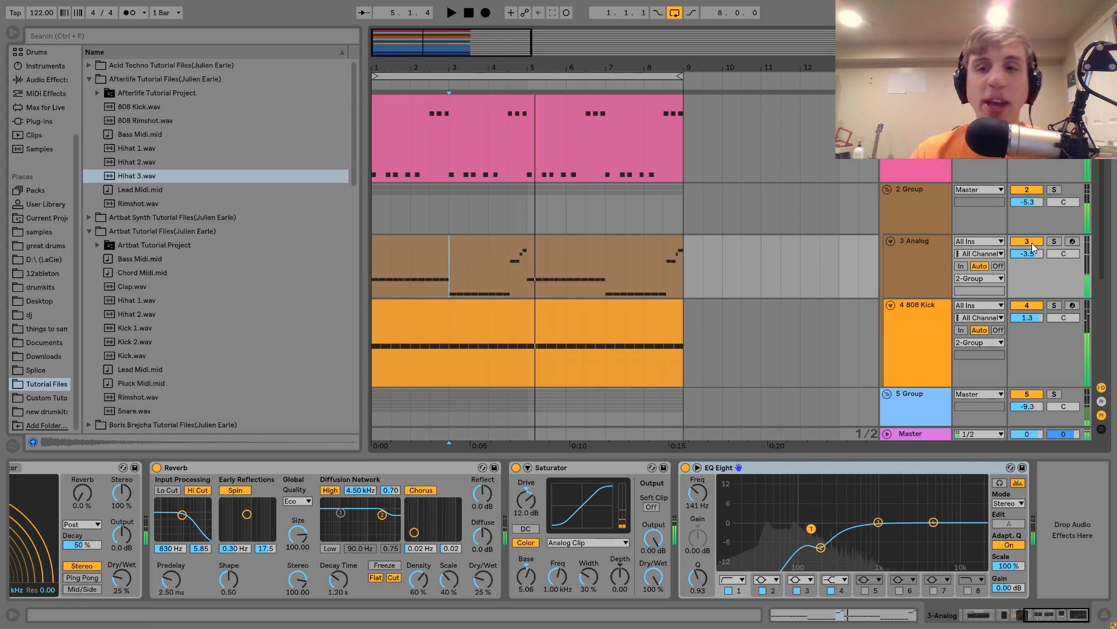
key("space")
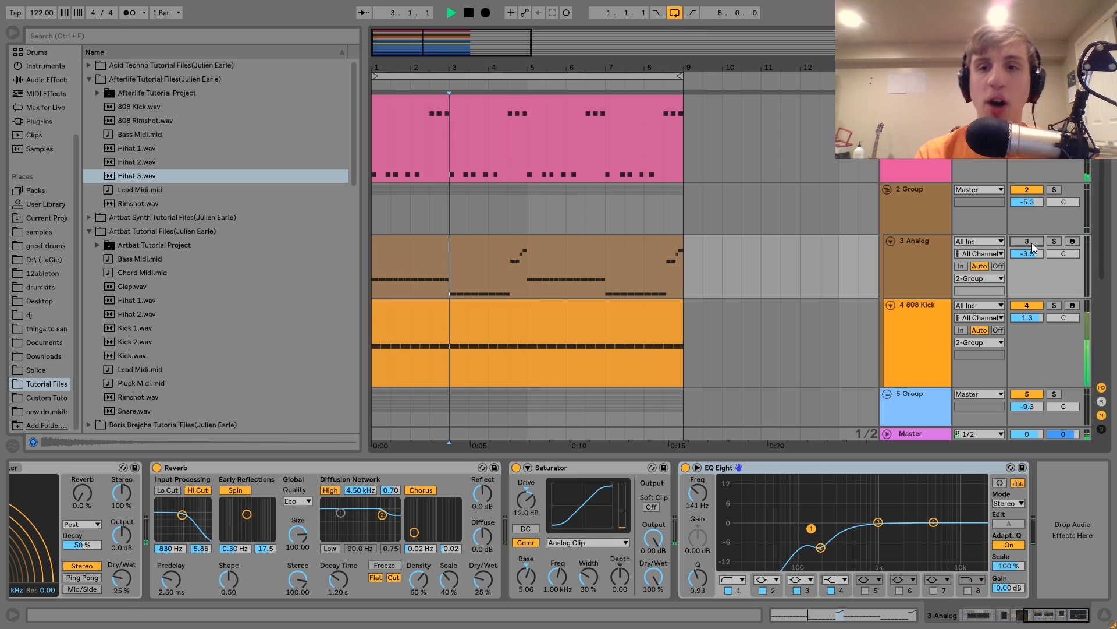
left_click(1032, 241)
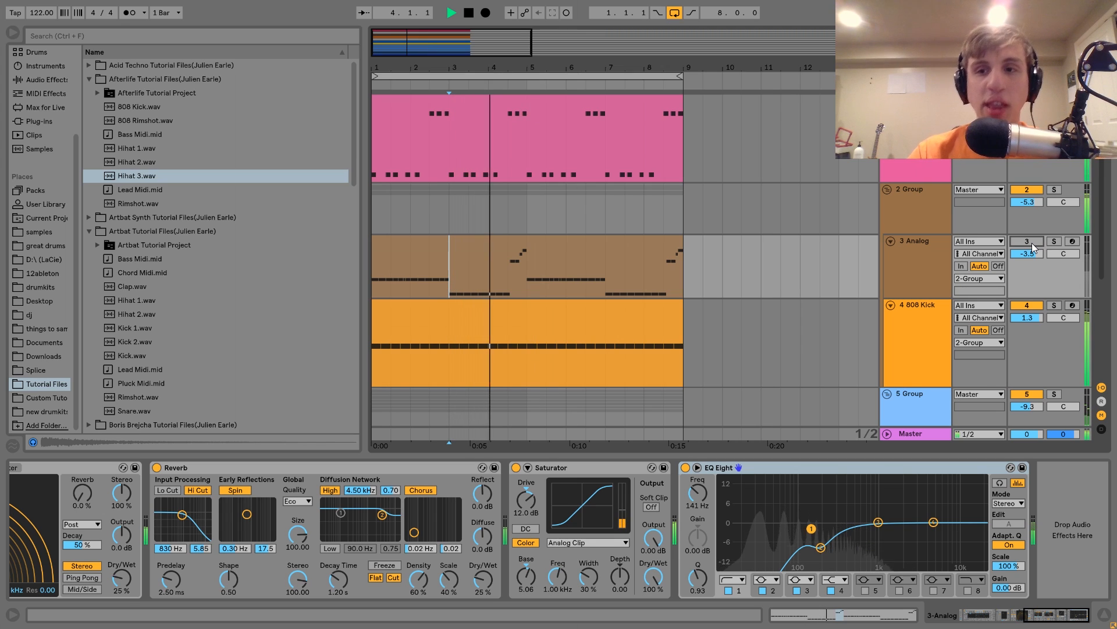
key("space")
left_click(933, 251)
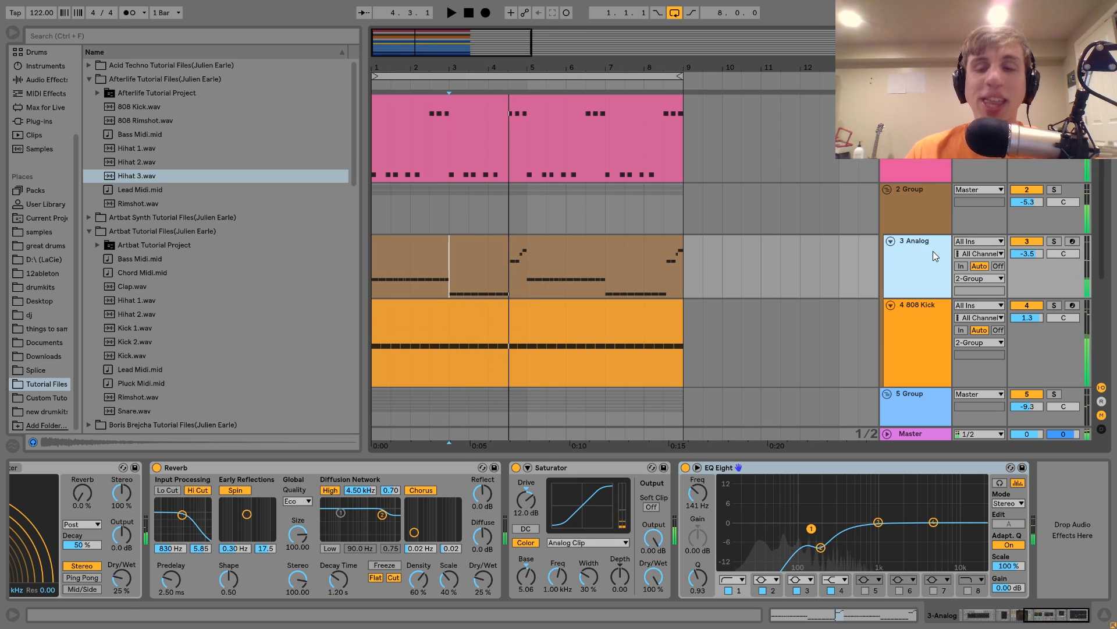
Step: Solo the Analog bass and then the 808 Kick instead, play the kick from bar 3 and select its clip
left_click(1054, 241)
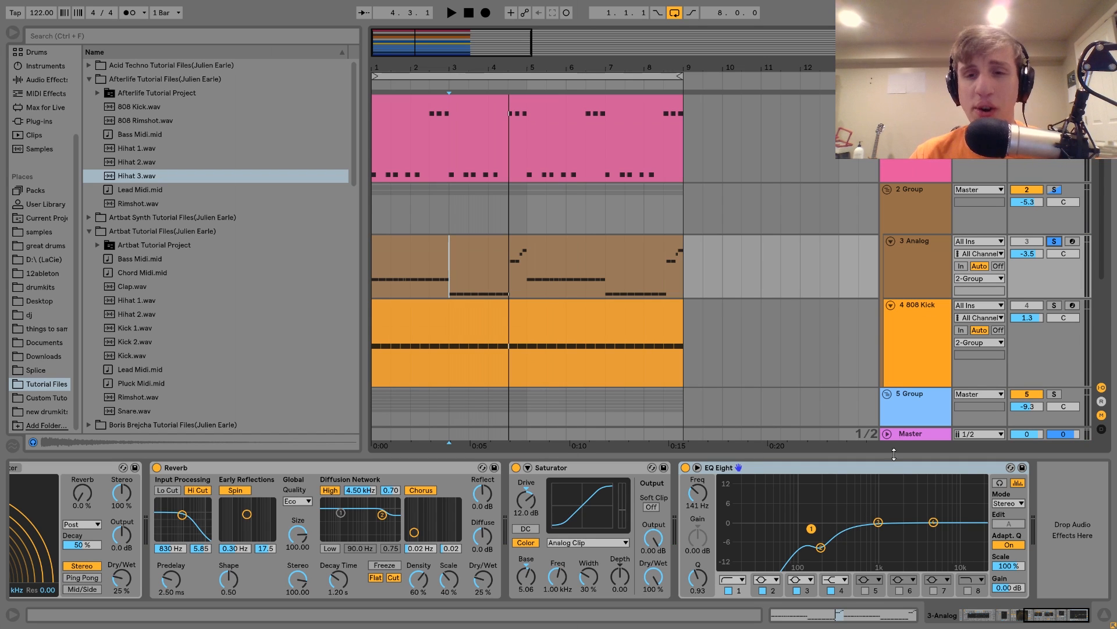
left_click(923, 364)
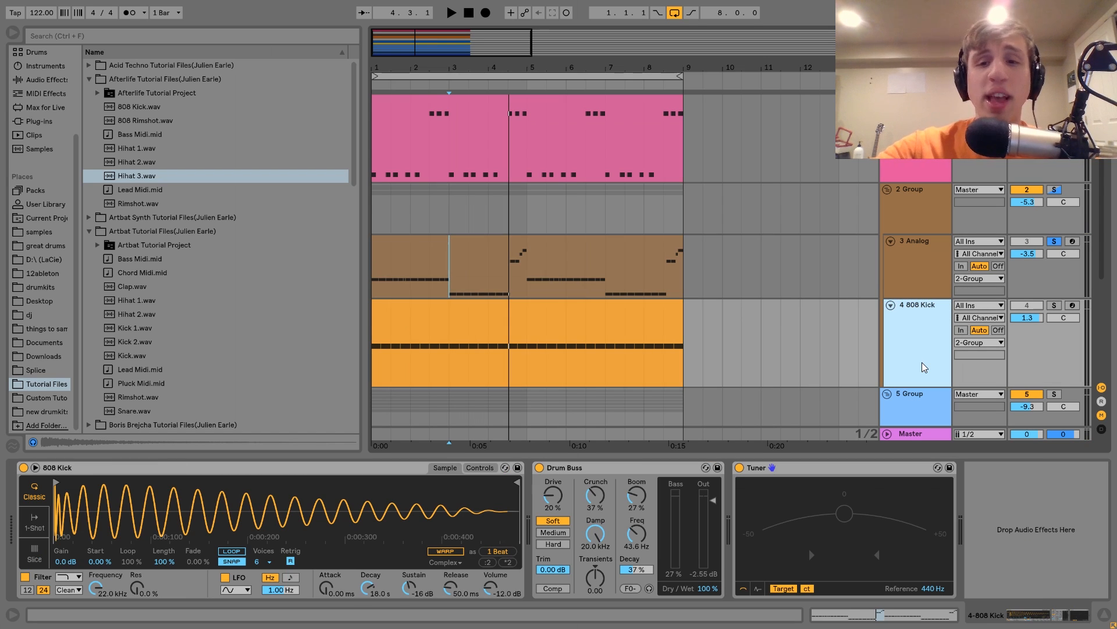
left_click(1054, 305)
key("space")
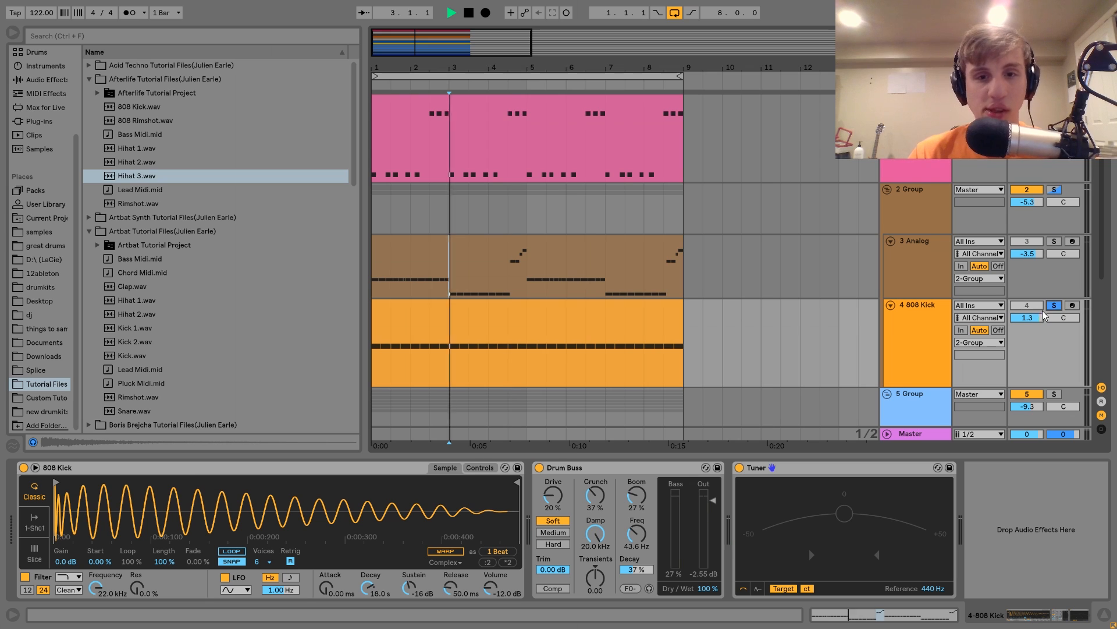
left_click(635, 317)
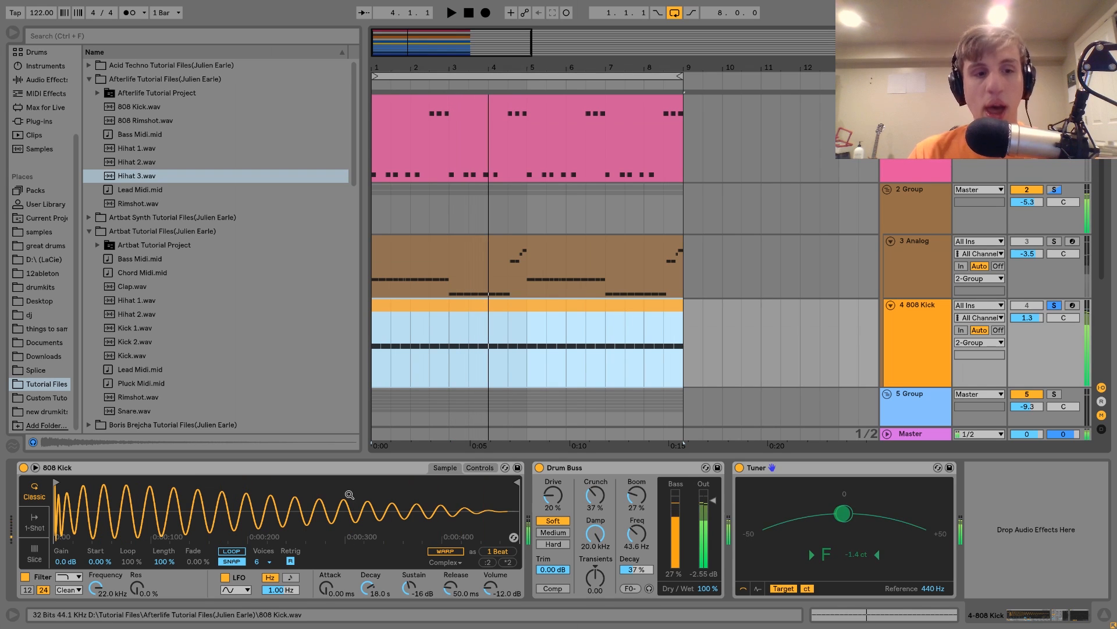
key("space")
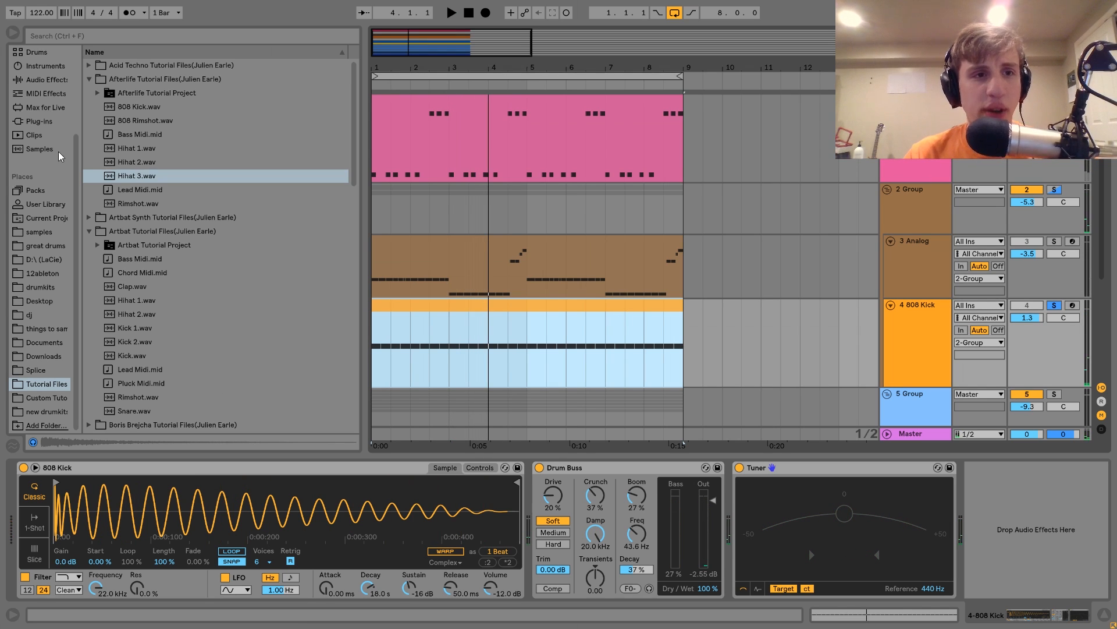
Step: Collapse the Artbat Tutorial Files folder and preview 808 Kick.wav from the Afterlife Tutorial Files folder
left_click(90, 233)
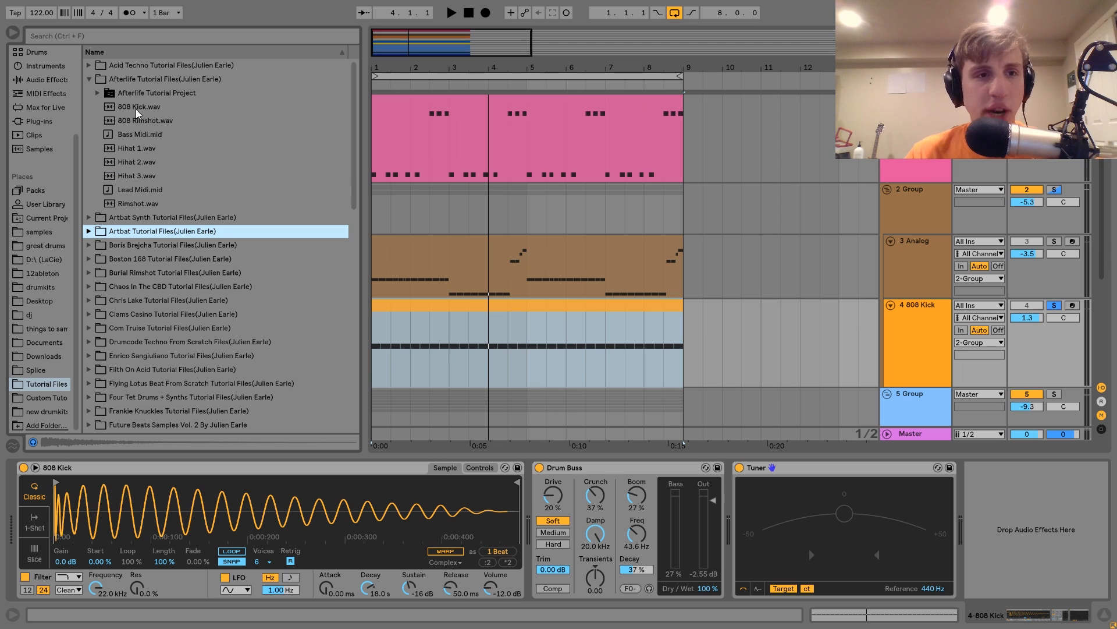
left_click(138, 108)
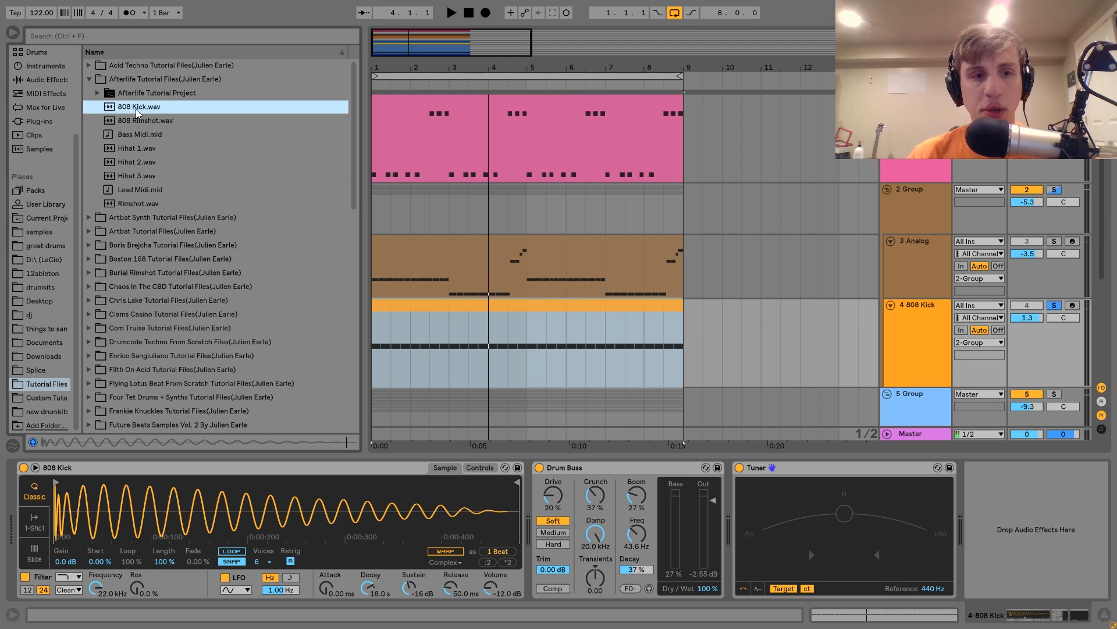
Step: Check the 808 Kick's sampler controls and play the kick from bar 1, bypassing and re-enabling its Drum Buss to compare
left_click(479, 467)
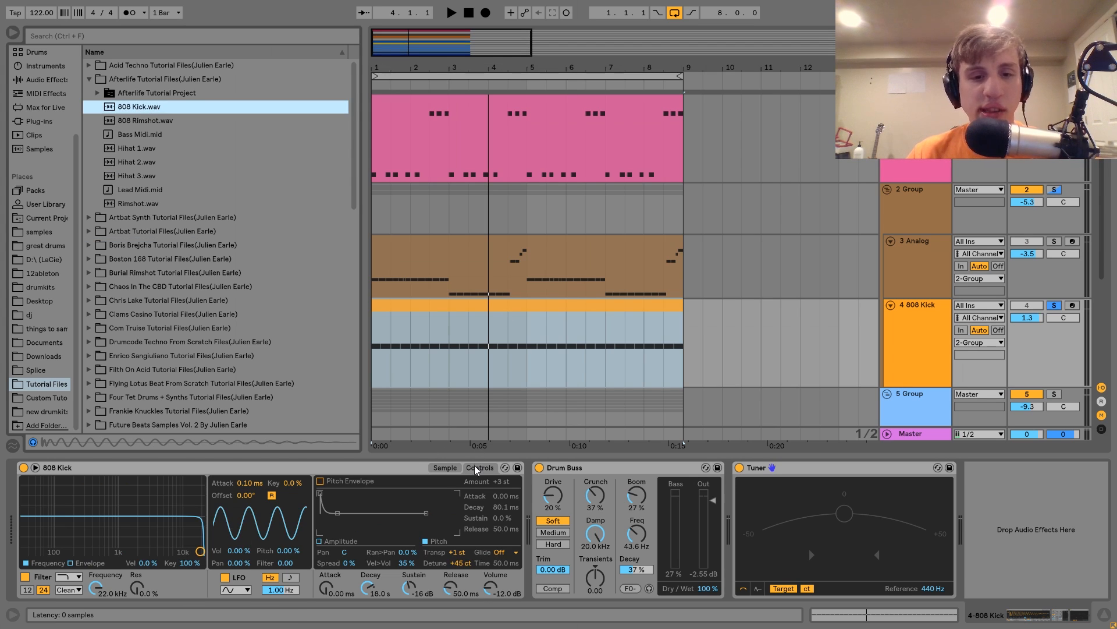
left_click(445, 467)
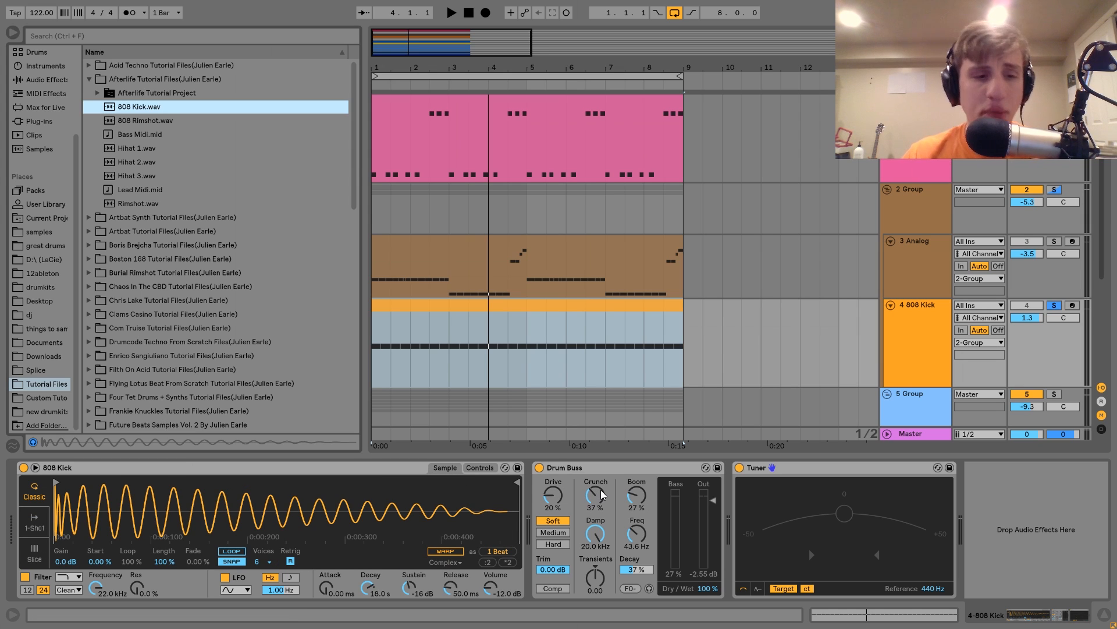
key("space")
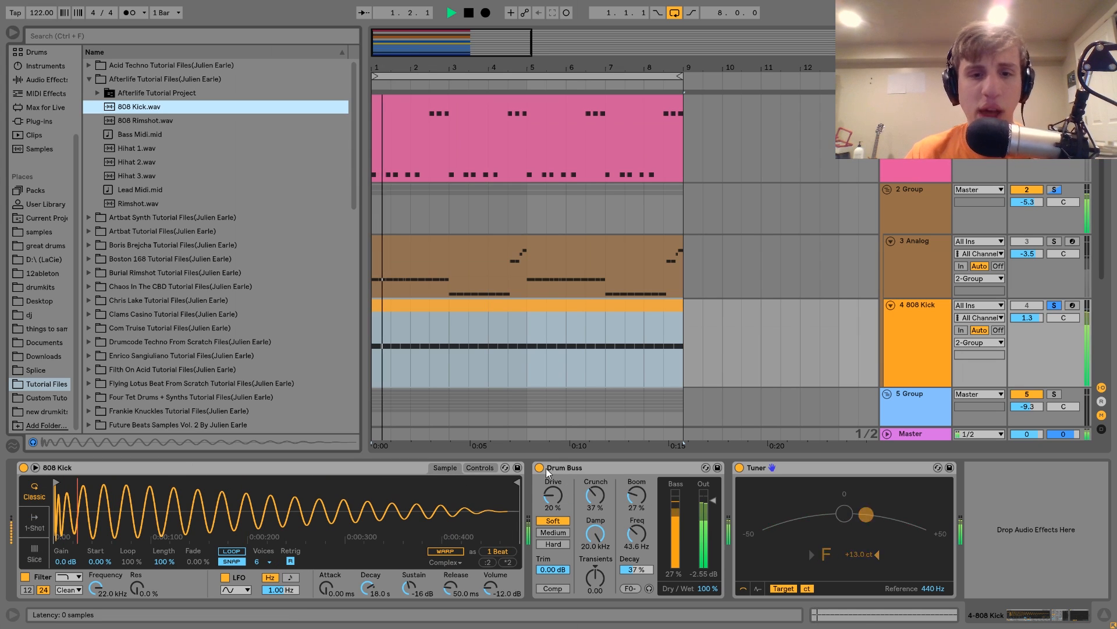
left_click(537, 466)
left_click(540, 467)
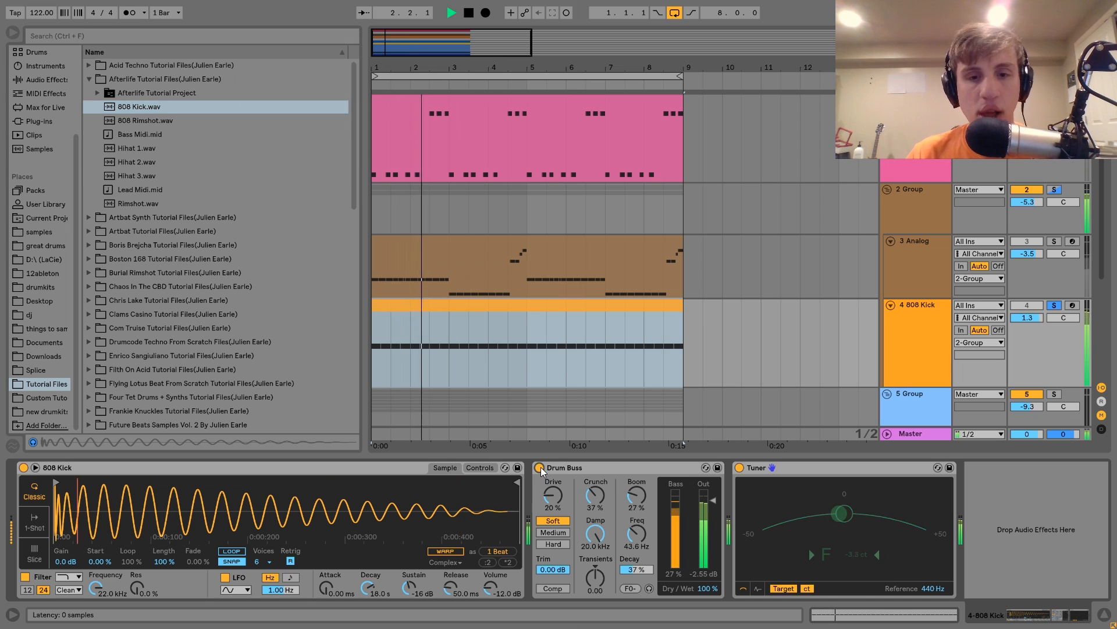
key("space")
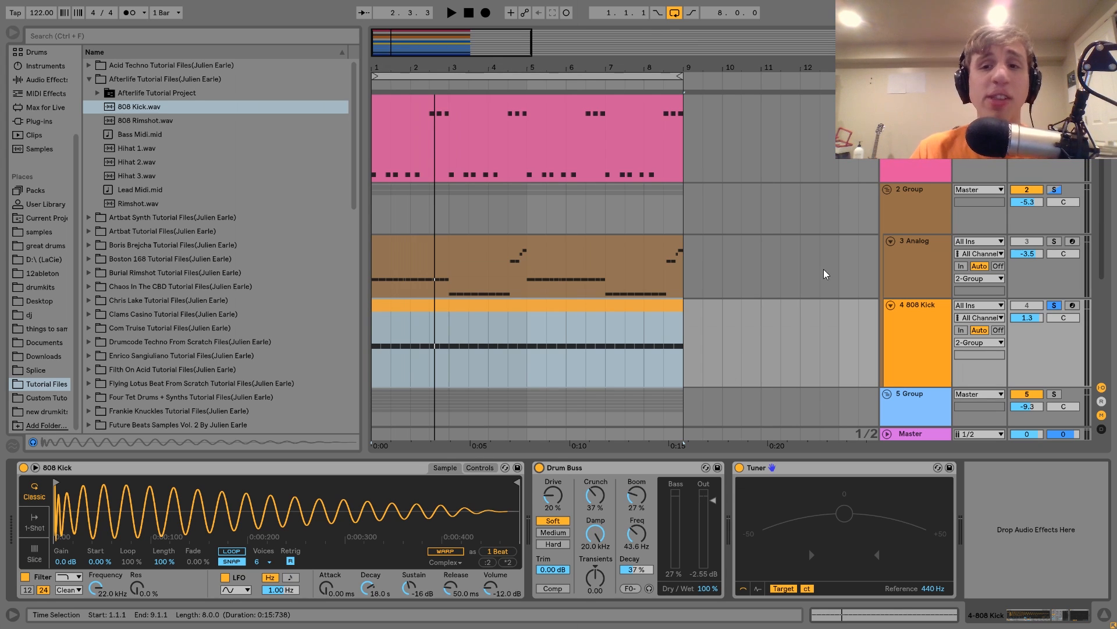
Step: Solo the 2 Group and play its bass and kick together from bar 1
left_click(896, 215)
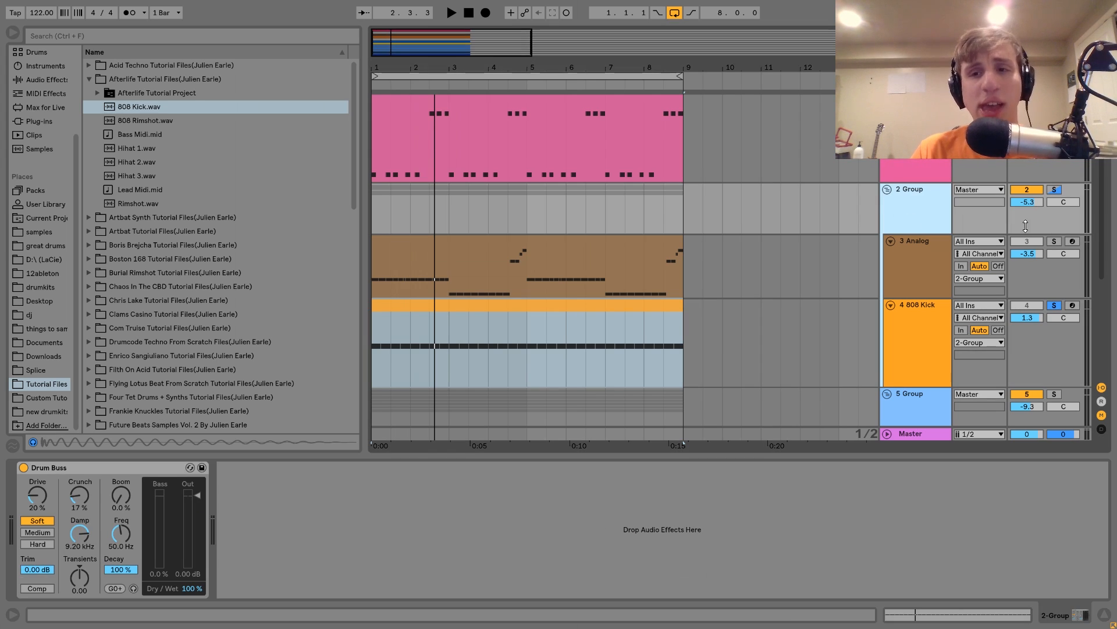
left_click(1055, 192)
key("space")
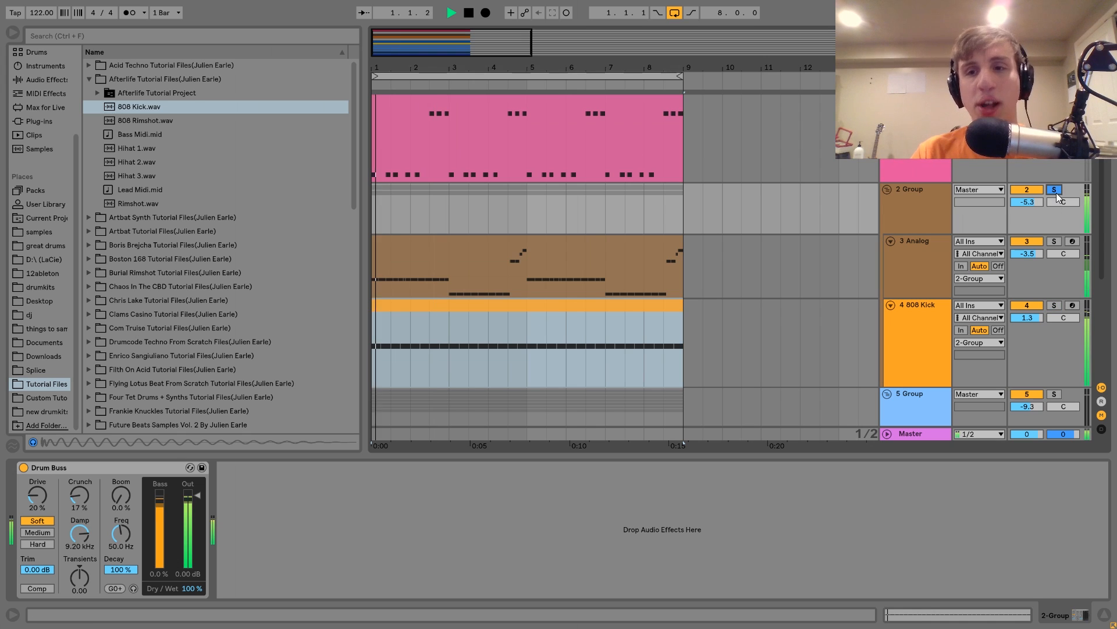
left_click(908, 207)
key("space")
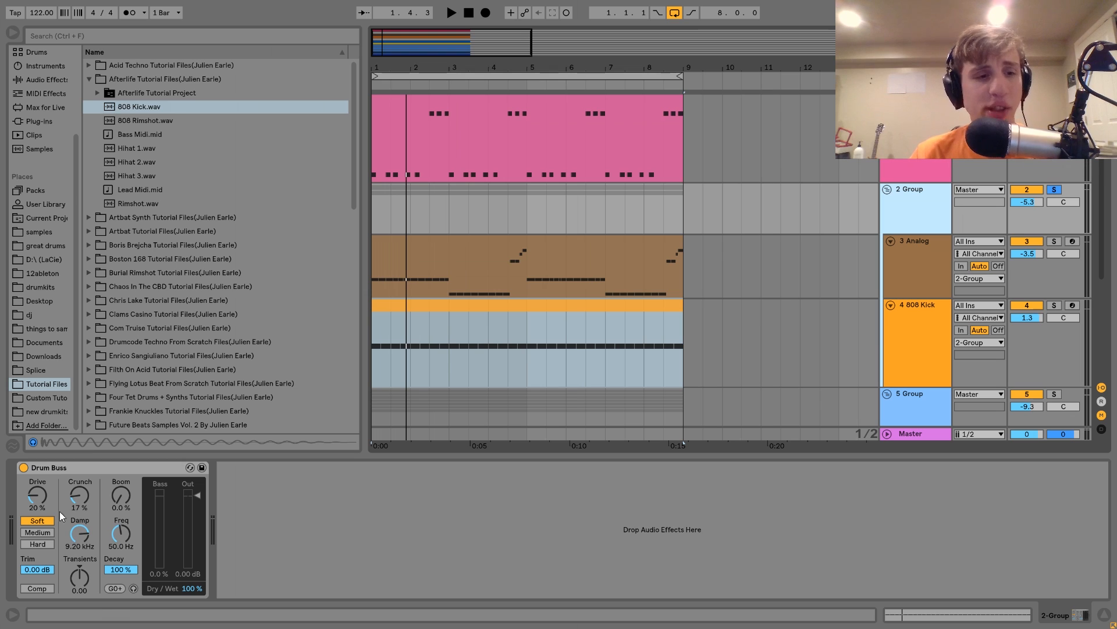
Step: Play the 2 Group with its Drum Buss bypassed, re-enable the device, and raise its Damp to 20.0 kHz
left_click(23, 467)
key("space")
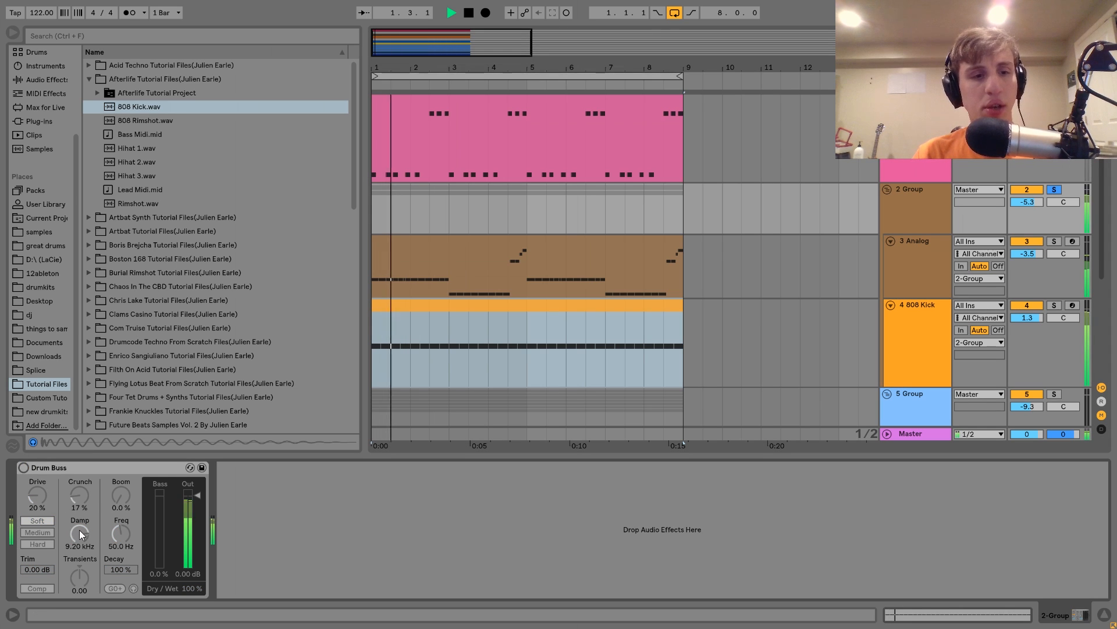
left_click(23, 468)
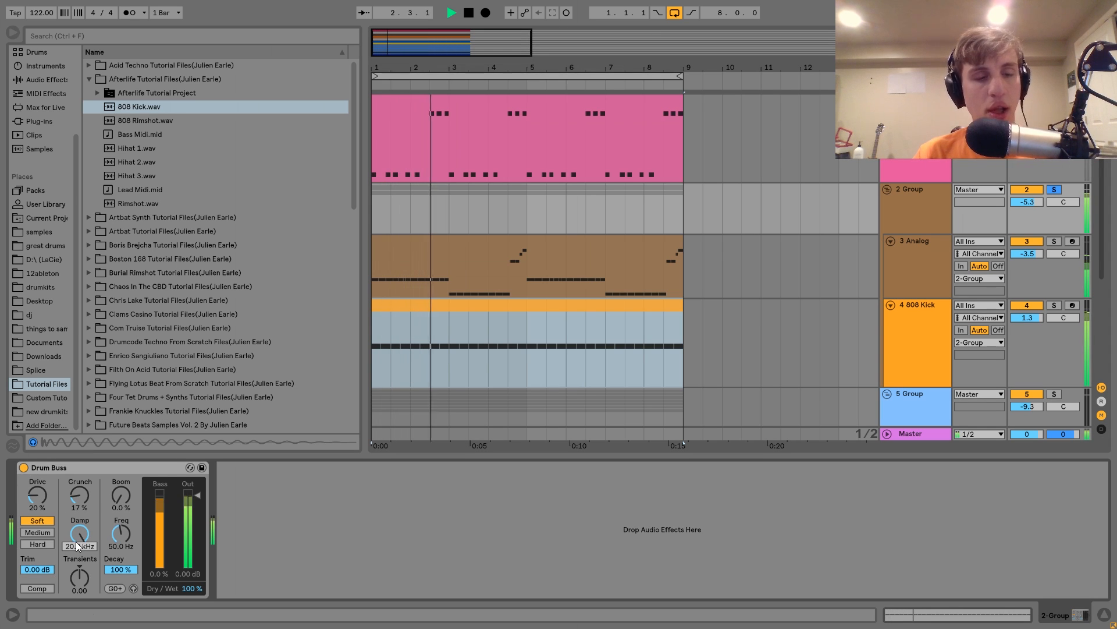
left_click_drag(78, 538, 78, 506)
key("space")
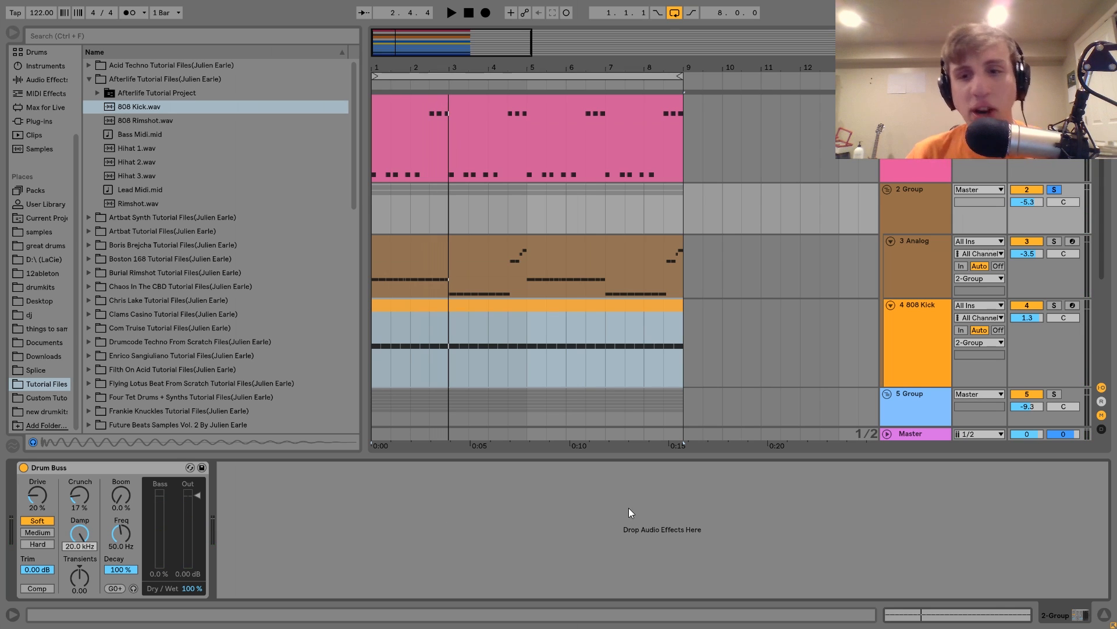
Step: Review the device chains of the 808 Kick, Analog and 2 Group tracks, and play the group from bar 1
left_click(935, 354)
left_click(922, 291)
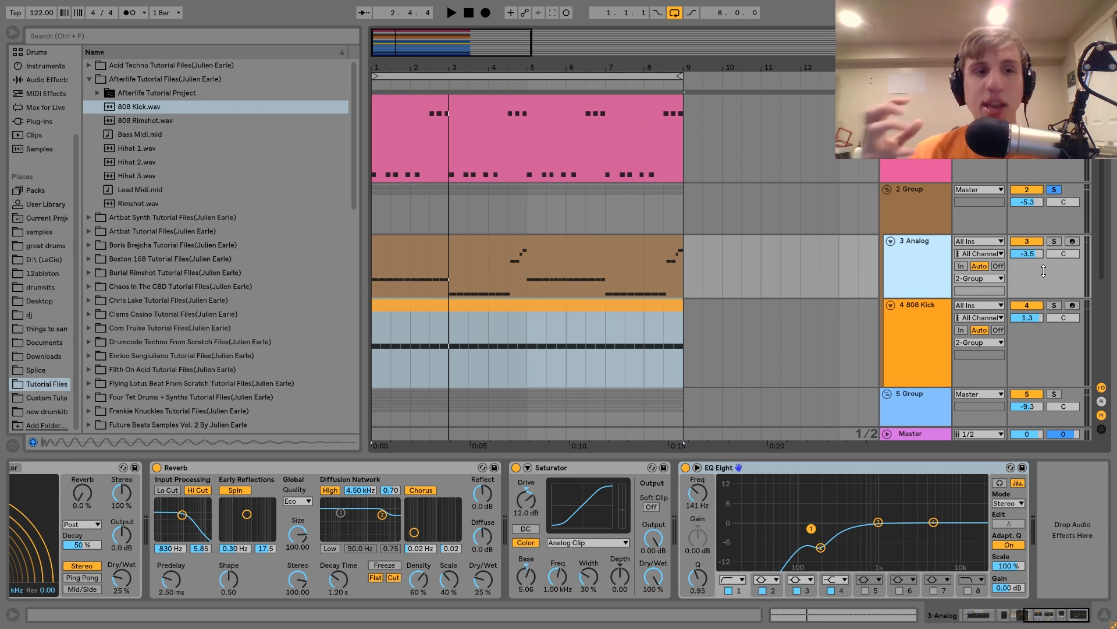
left_click(939, 325)
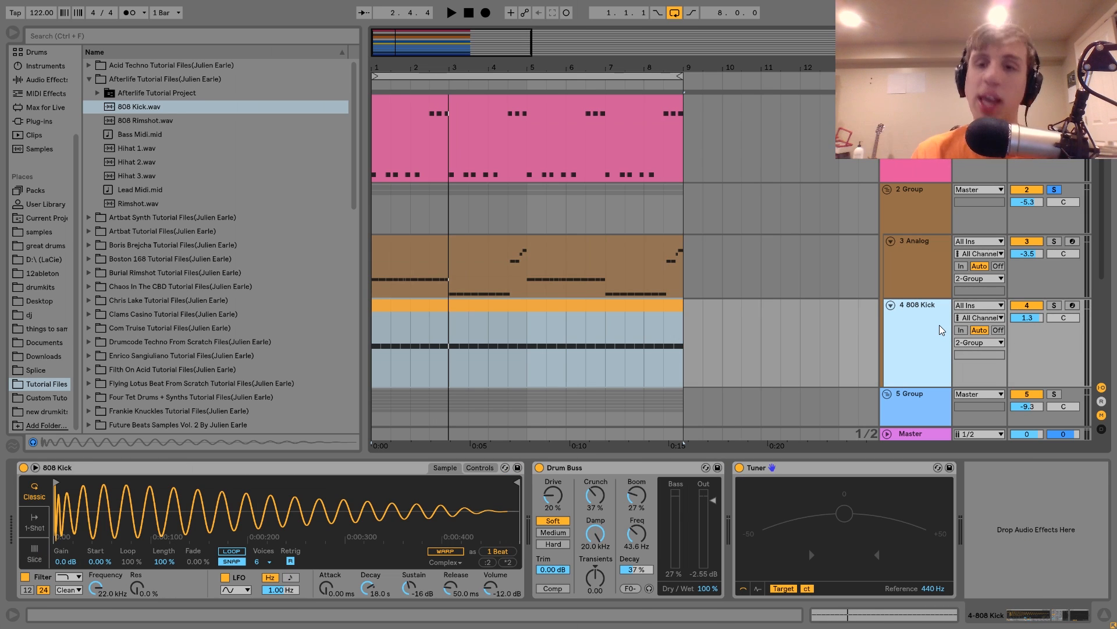
left_click(918, 226)
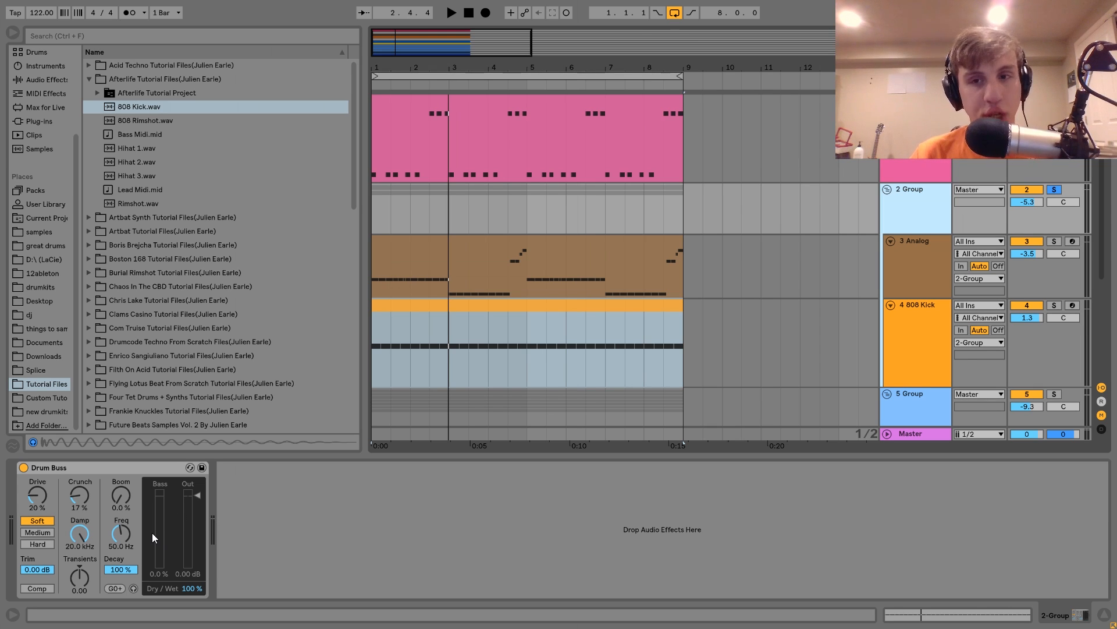
key("space")
scroll(540, 390, "down", 2)
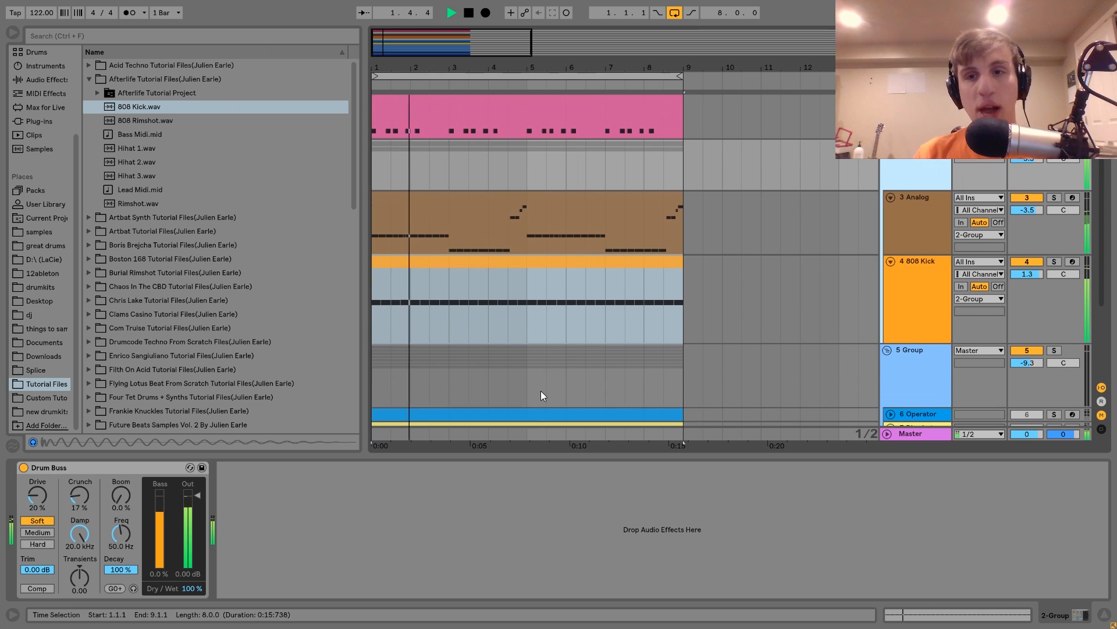
key("space")
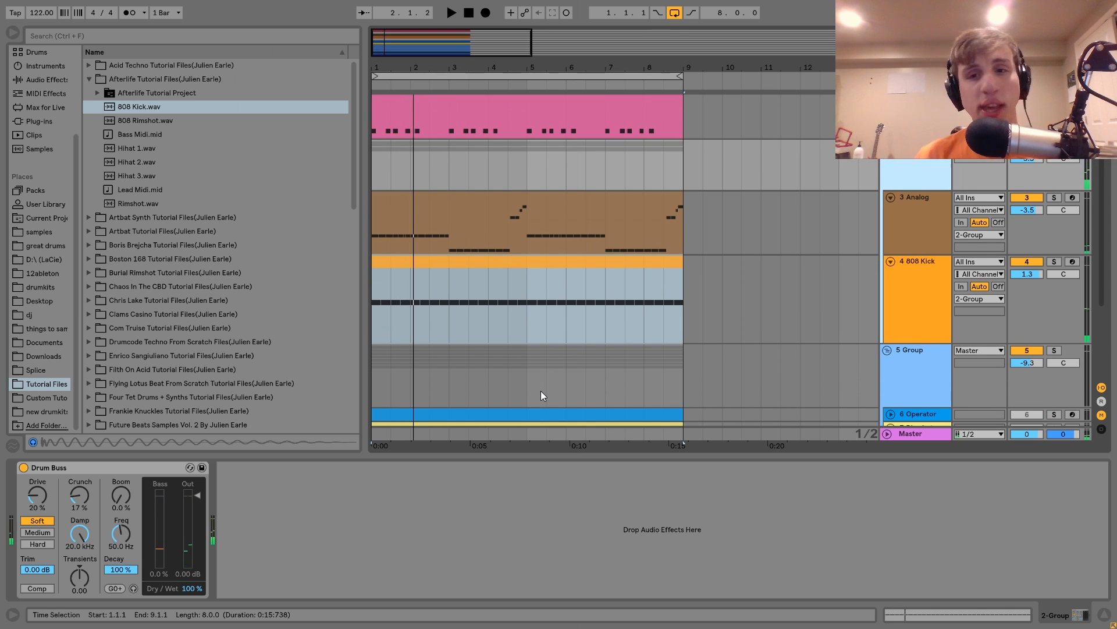
Step: Unfold the 6 Operator track, solo it, and play its pattern from bar 1
scroll(700, 361, "down", 3)
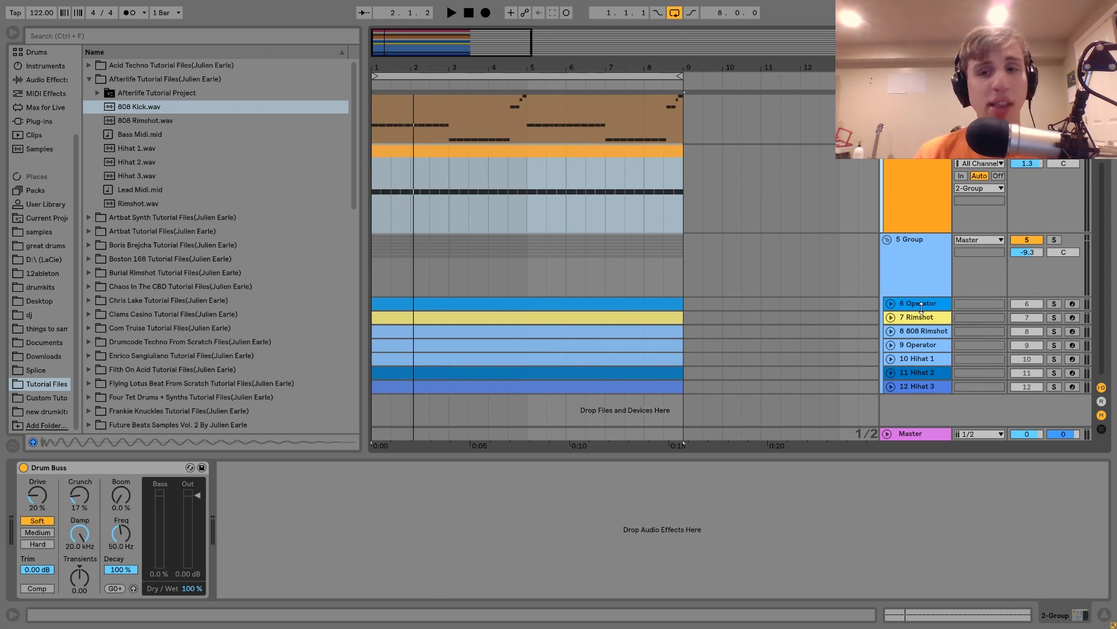
left_click(916, 303)
left_click(891, 303)
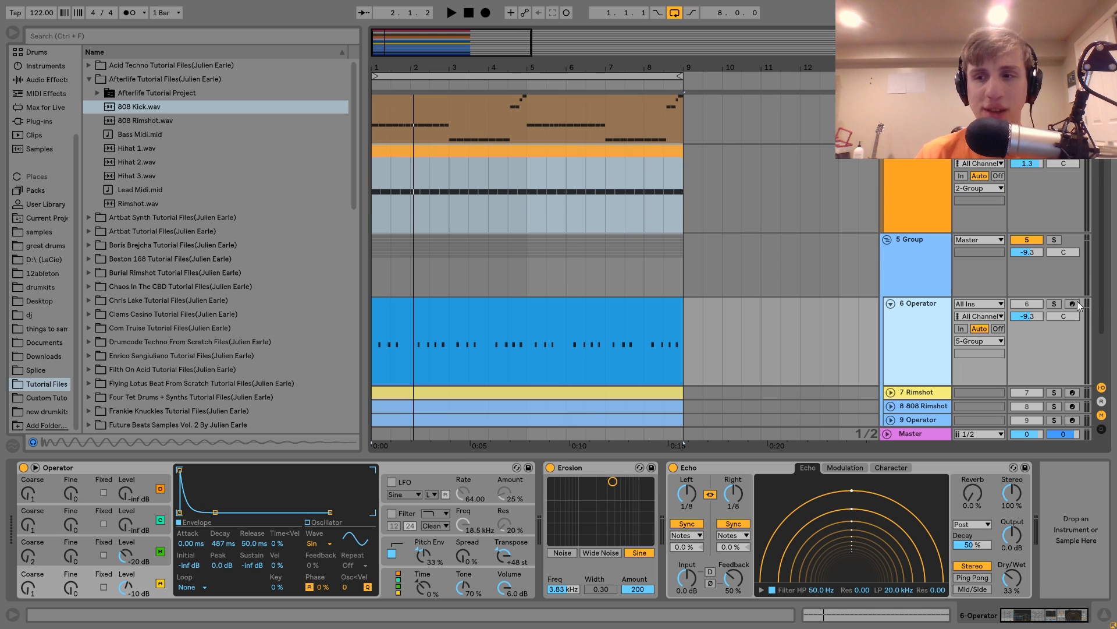
left_click(1054, 304)
key("space")
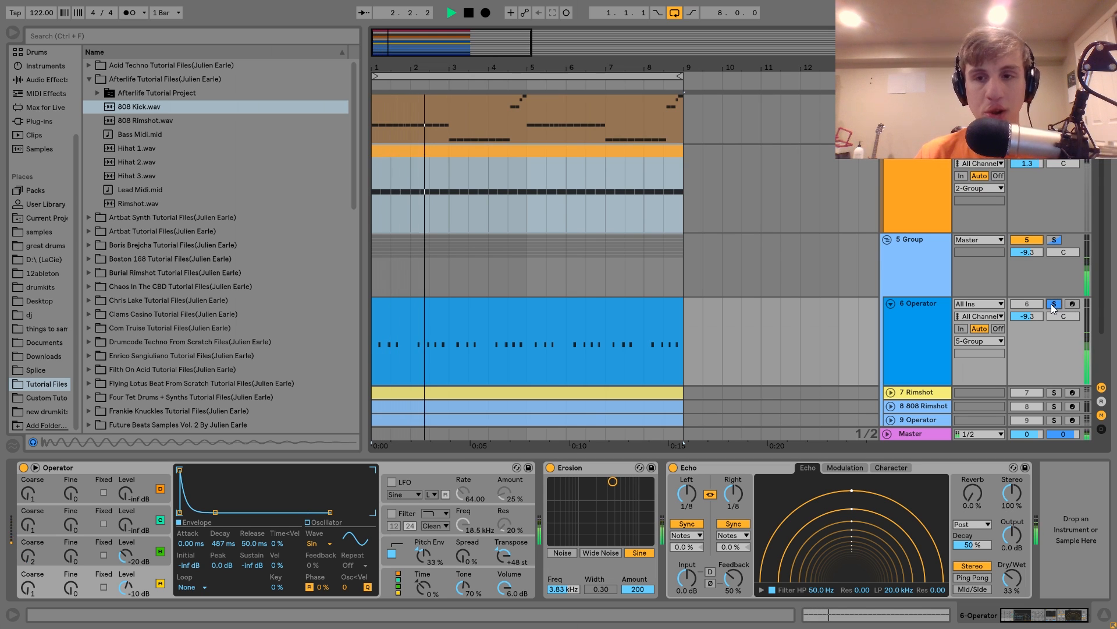
left_click(930, 316)
key("space")
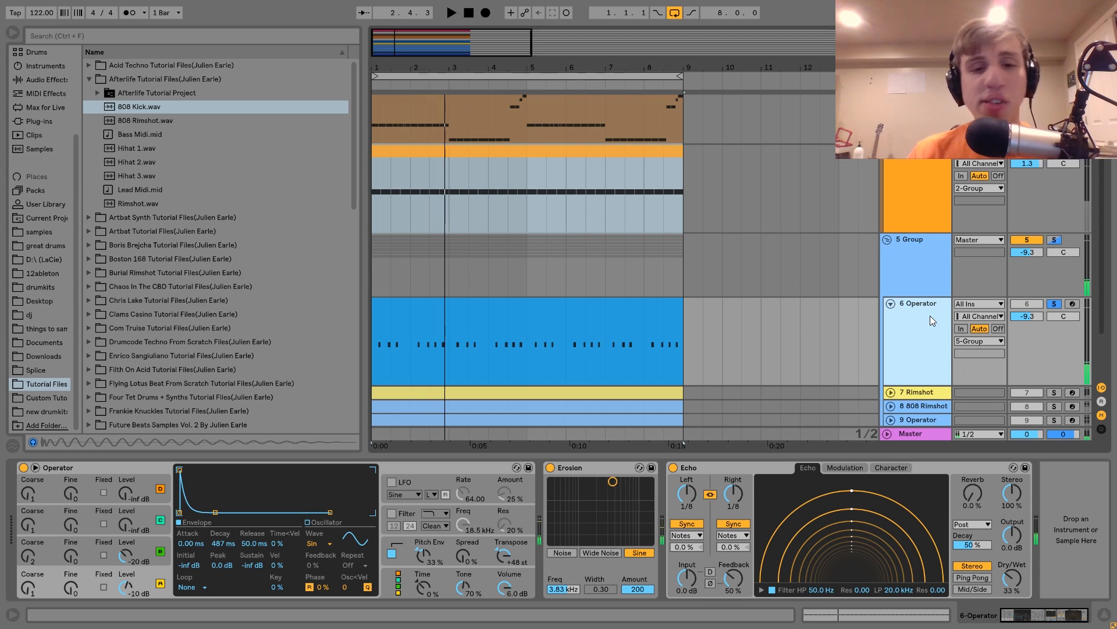
Step: Arm the 6 Operator track and show the settings of oscillators B and A and the pitch envelope
left_click(1070, 304)
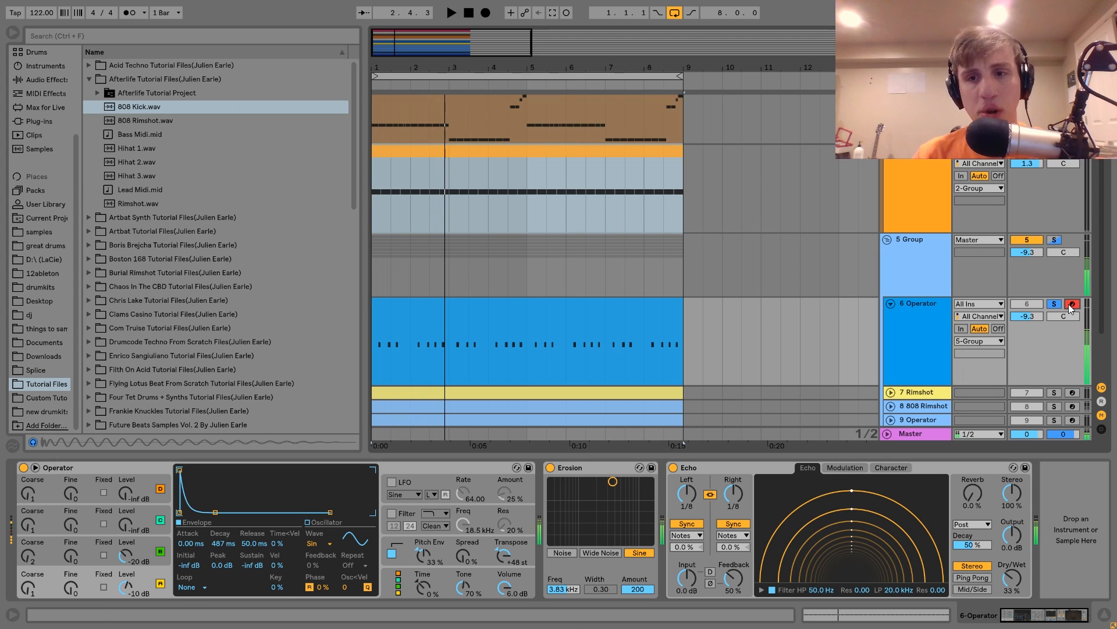
left_click(149, 574)
left_click(150, 540)
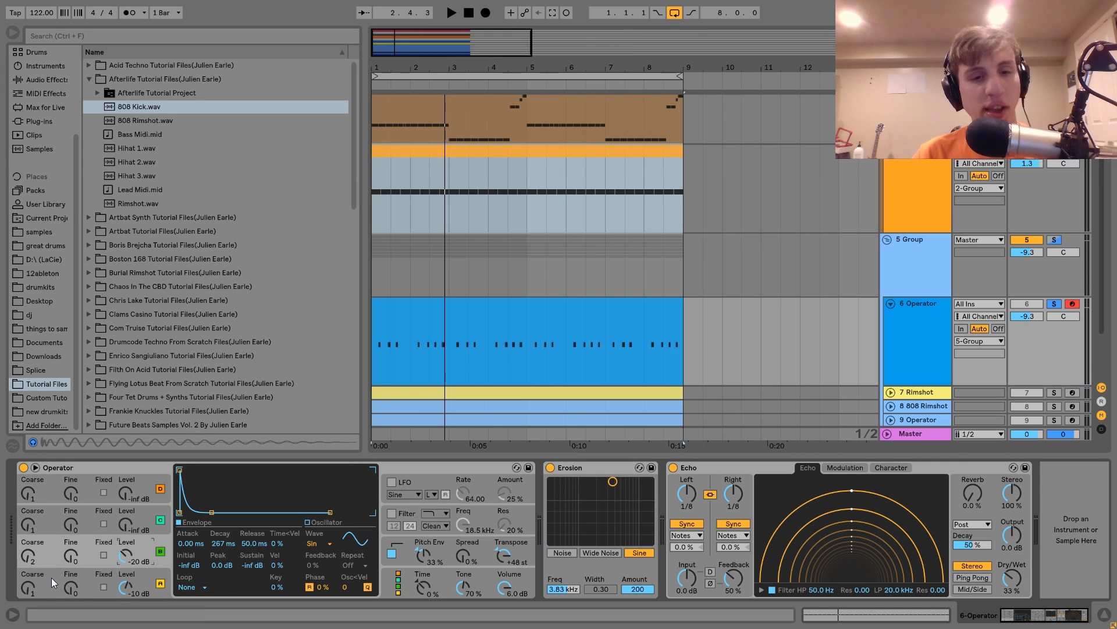
left_click(119, 578)
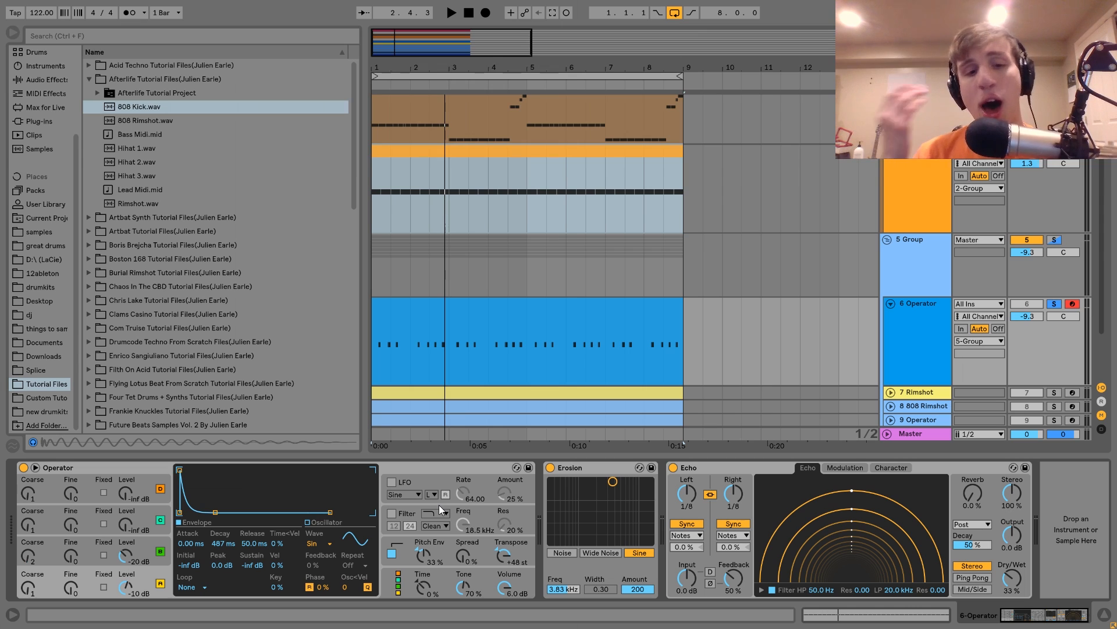
left_click(403, 535)
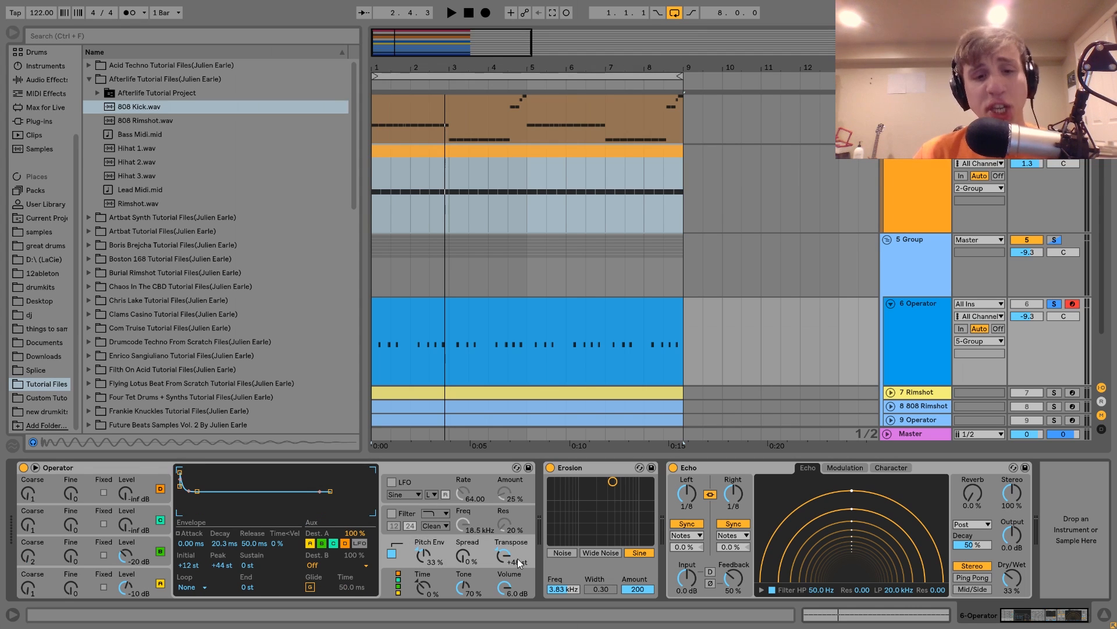
Step: Bypass Echo and Erosion on the 6 Operator track and play the dry sound in different octaves
left_click(673, 467)
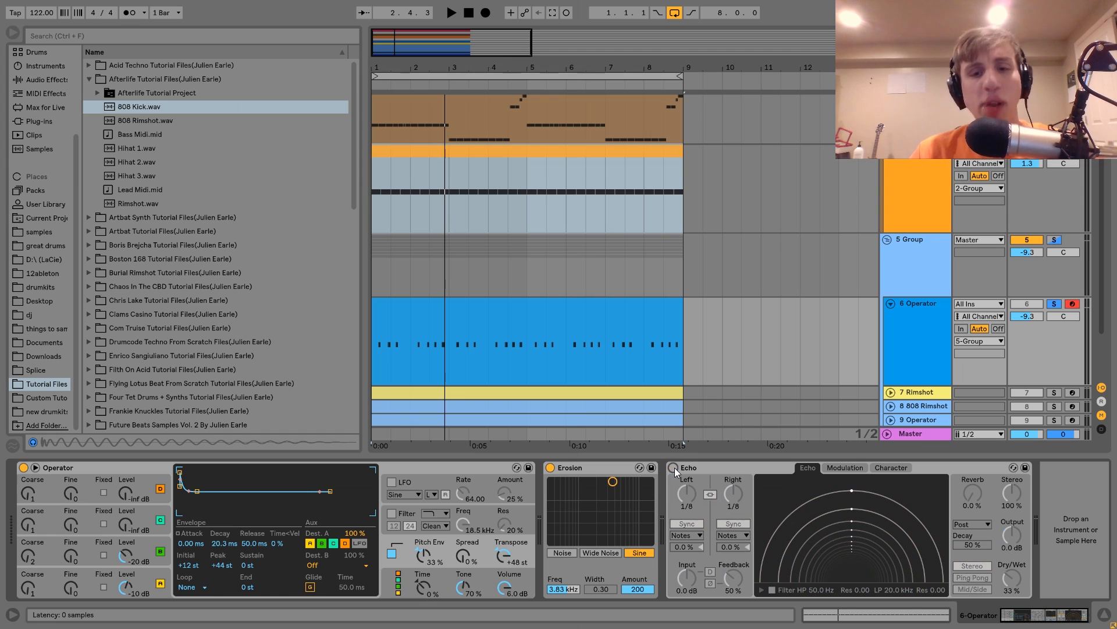
left_click(550, 467)
key("a")
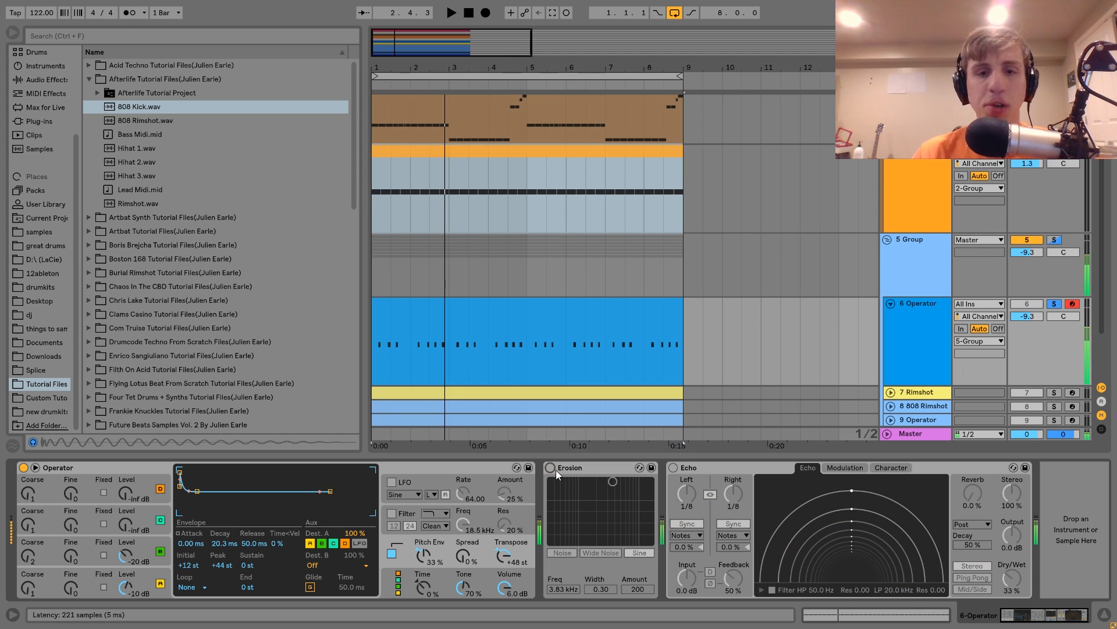
key("z")
key("z")
key("a")
key("x")
key("x")
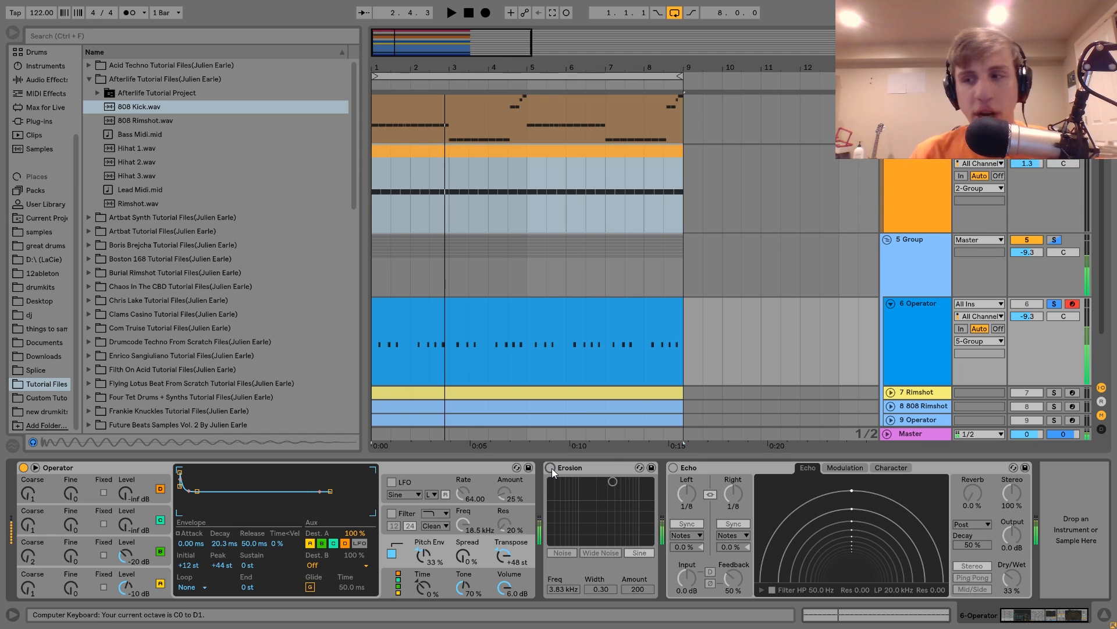
key("a")
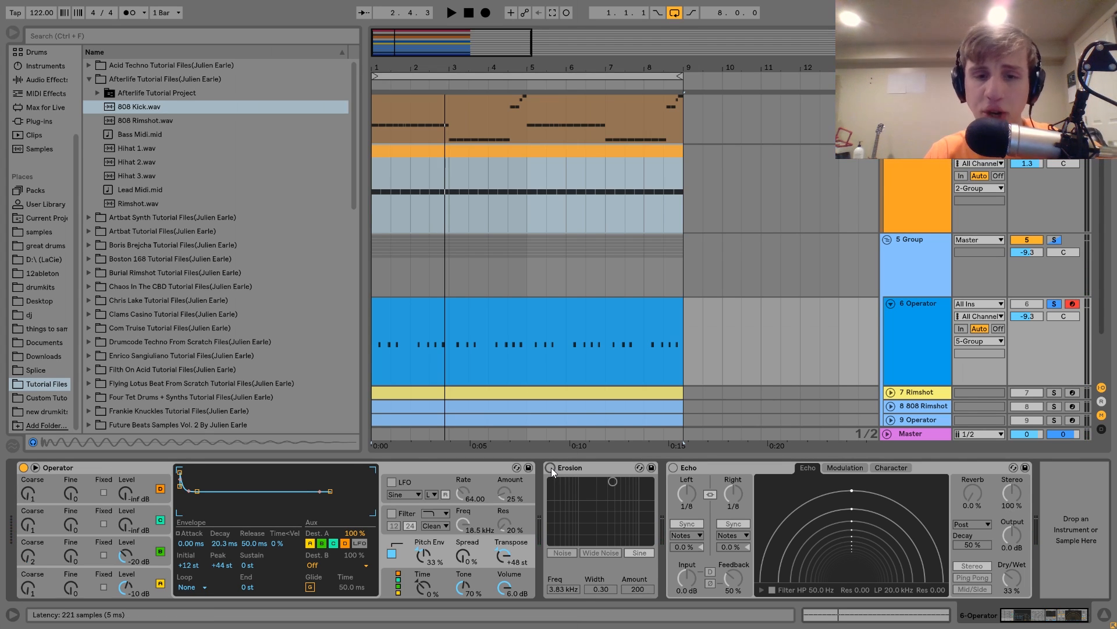
Step: Re-enable Erosion, play the Operator sound in several octaves to hear its effect, and turn Echo back on
left_click(550, 468)
key("a")
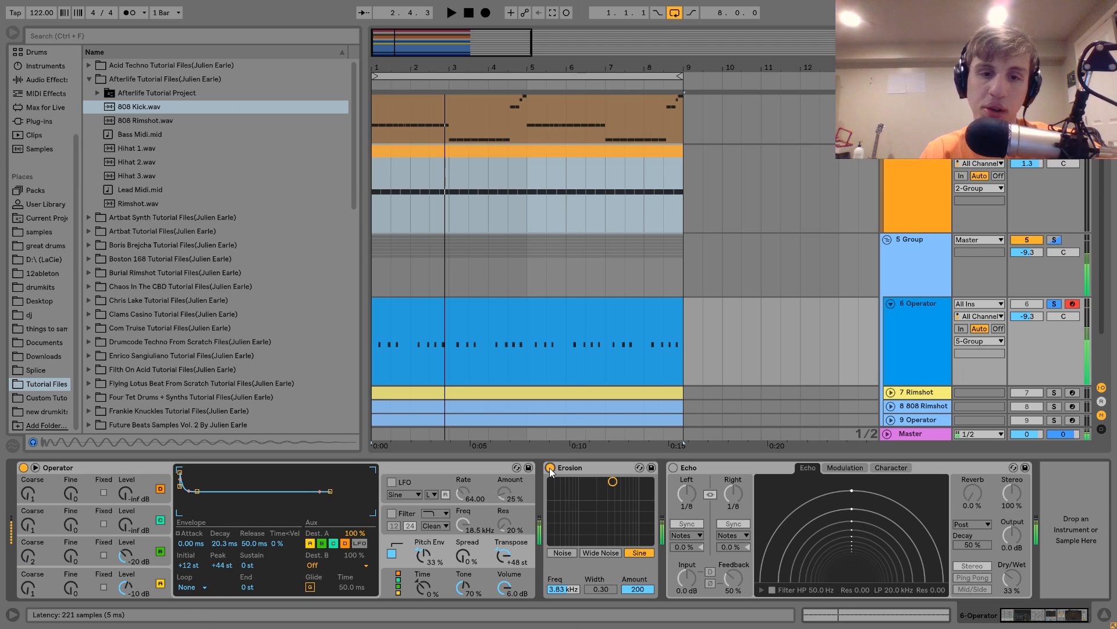
key("z")
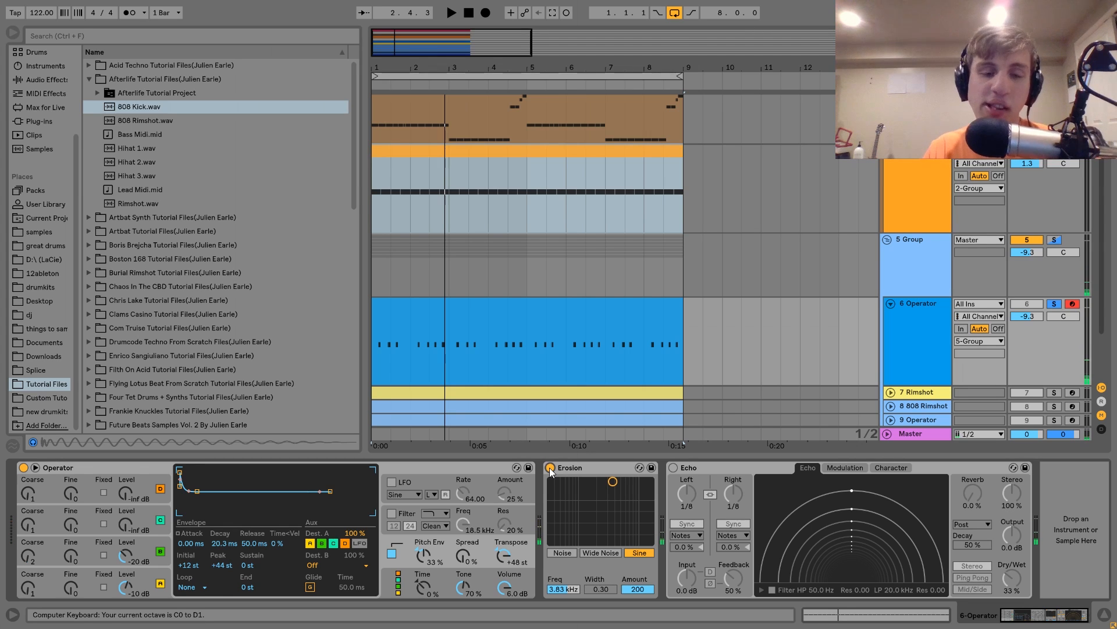
key("z")
key("a")
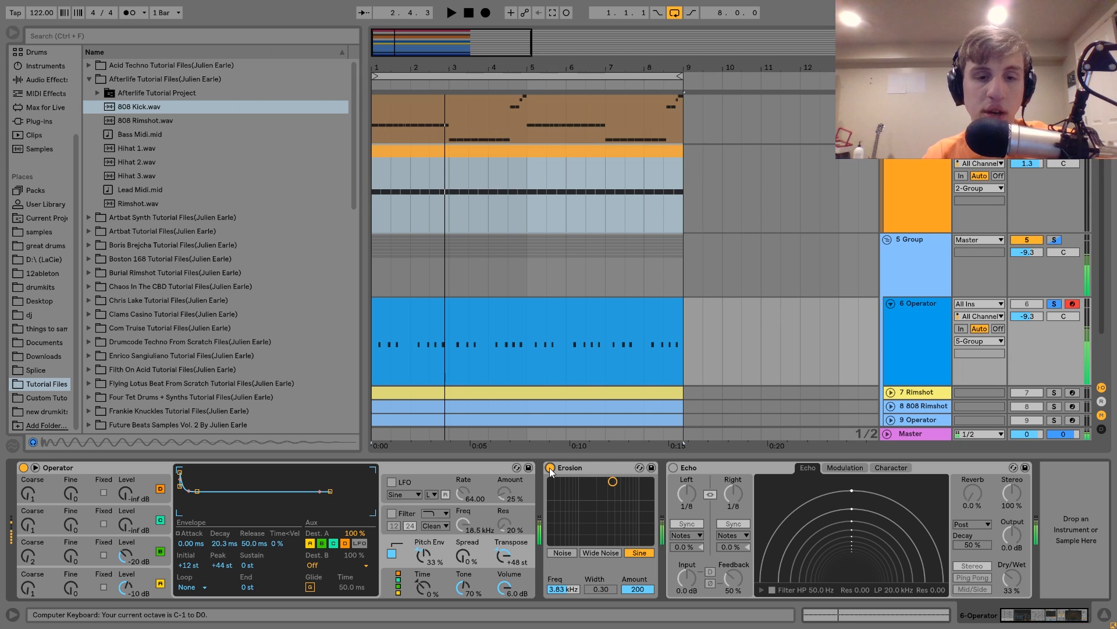
key("x")
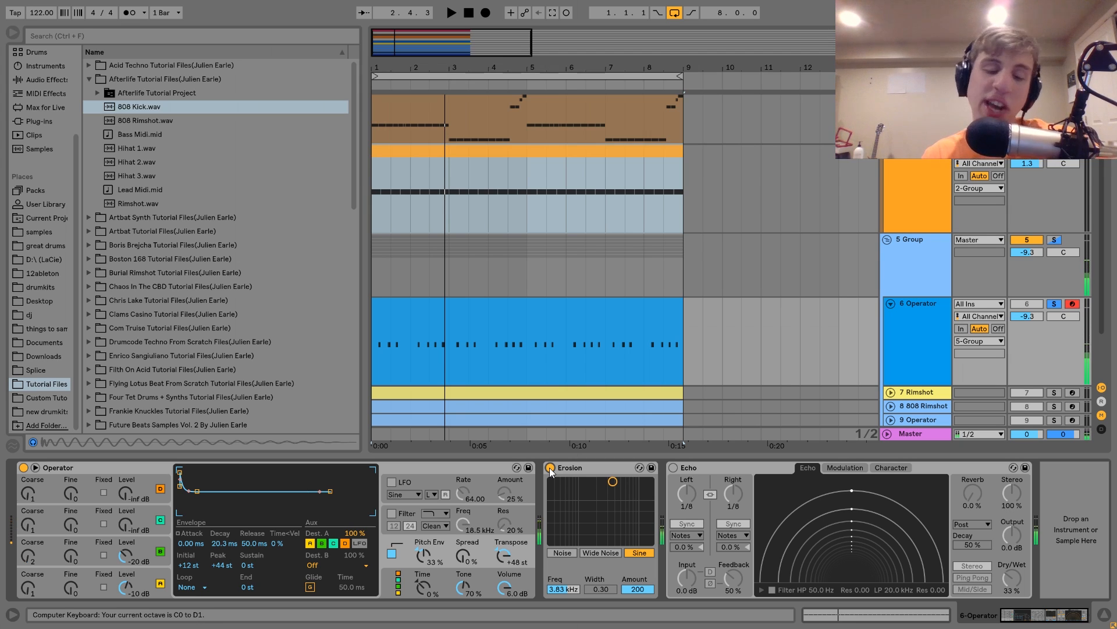
key("x")
key("a")
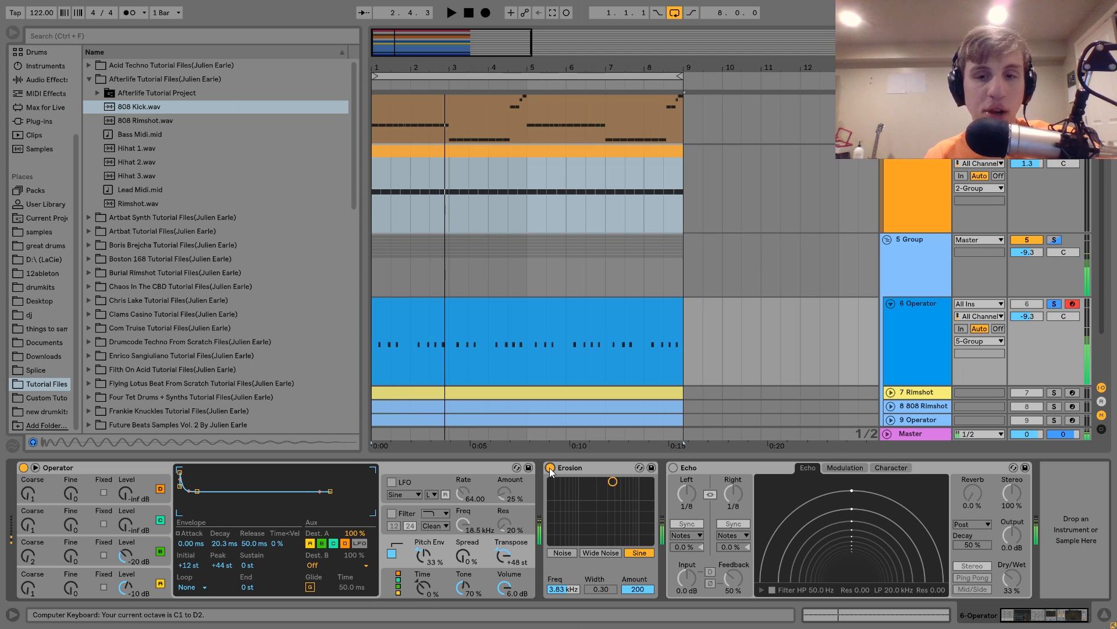
key("a")
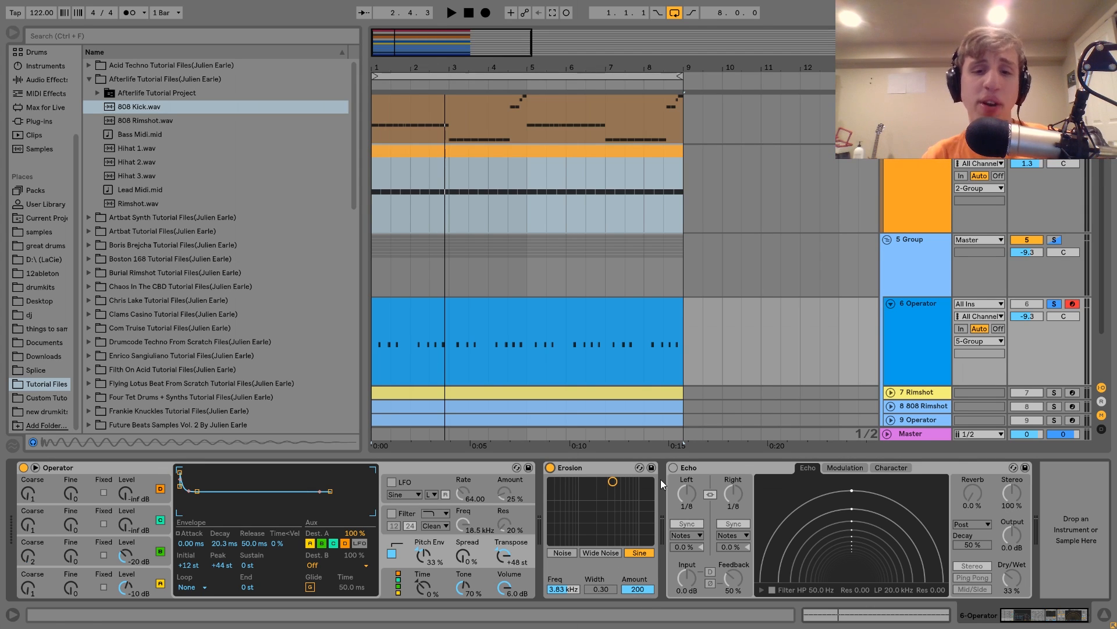
left_click(673, 468)
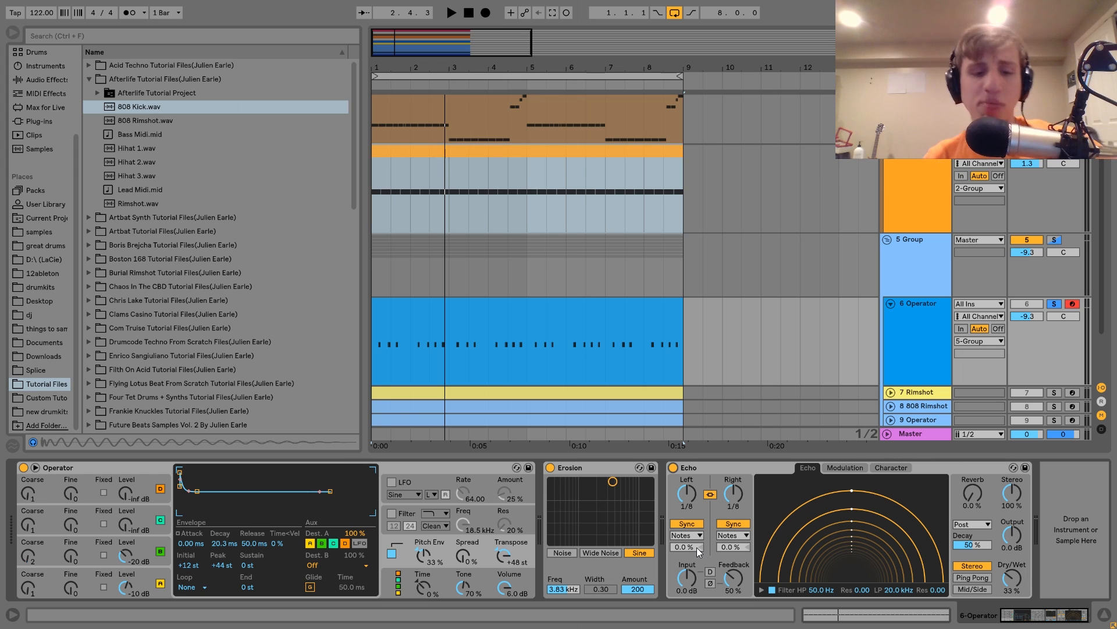
Step: Unfold the 7 Rimshot track, solo it, and play its pattern
key("a")
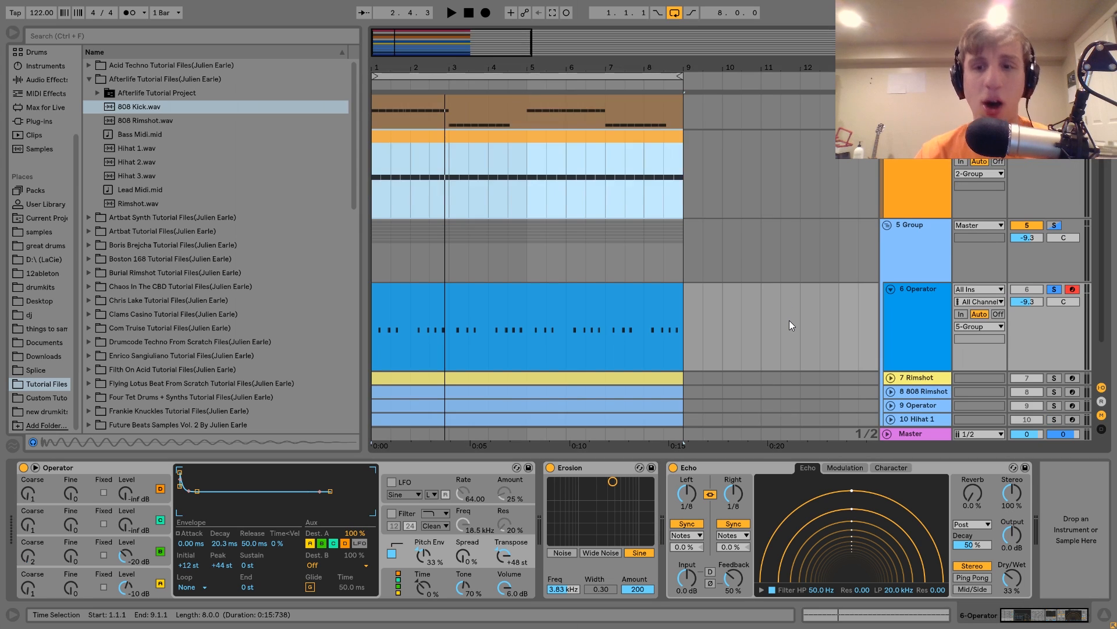
scroll(790, 320, "down", 3)
left_click(902, 332)
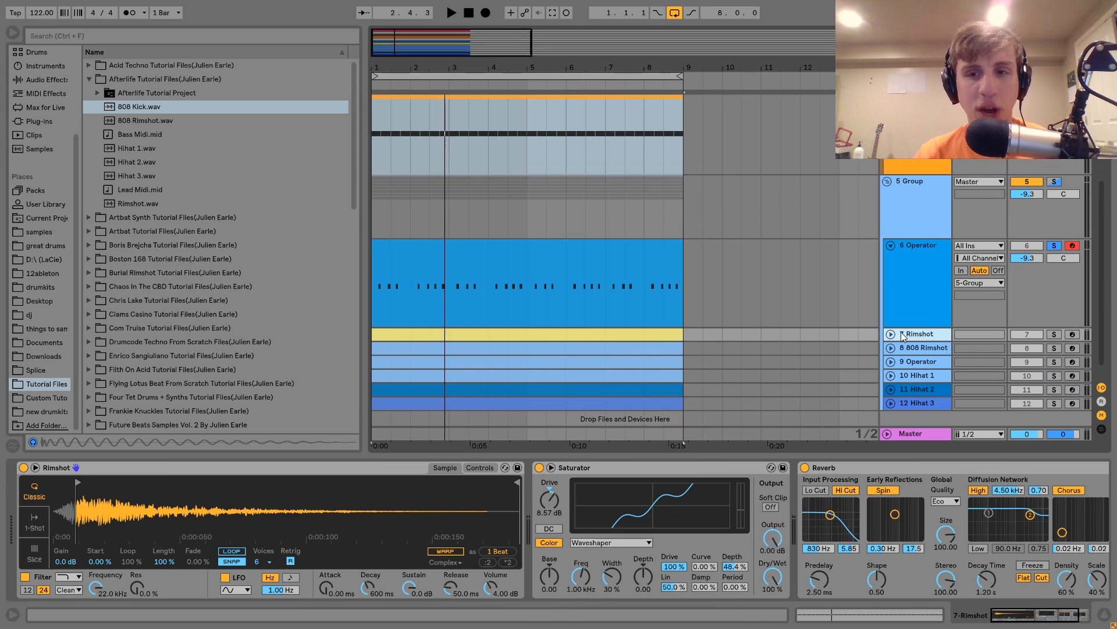
left_click(891, 335)
left_click(1052, 334)
key("space")
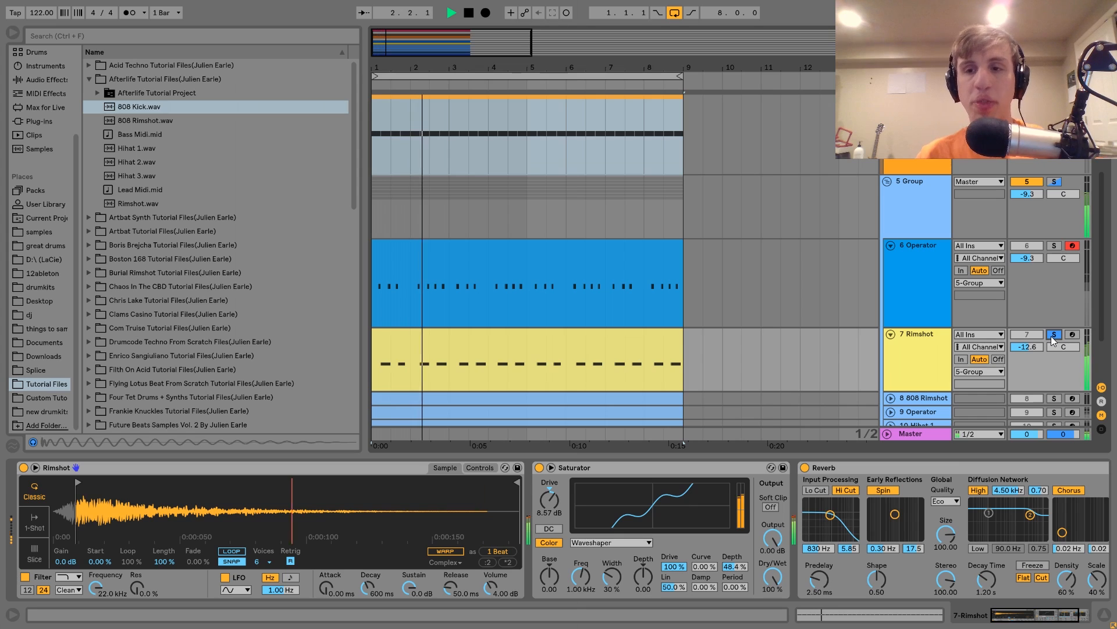
key("space")
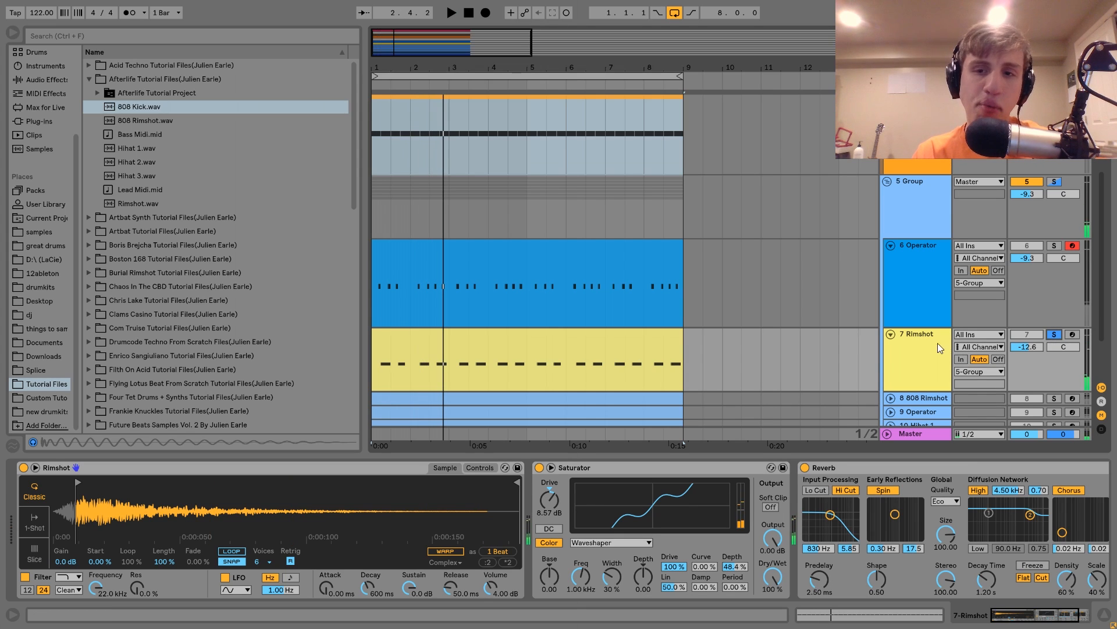
Step: Solo the 5 Group, fold the 6 Operator track, and play the group's percussion together
left_click(1053, 182)
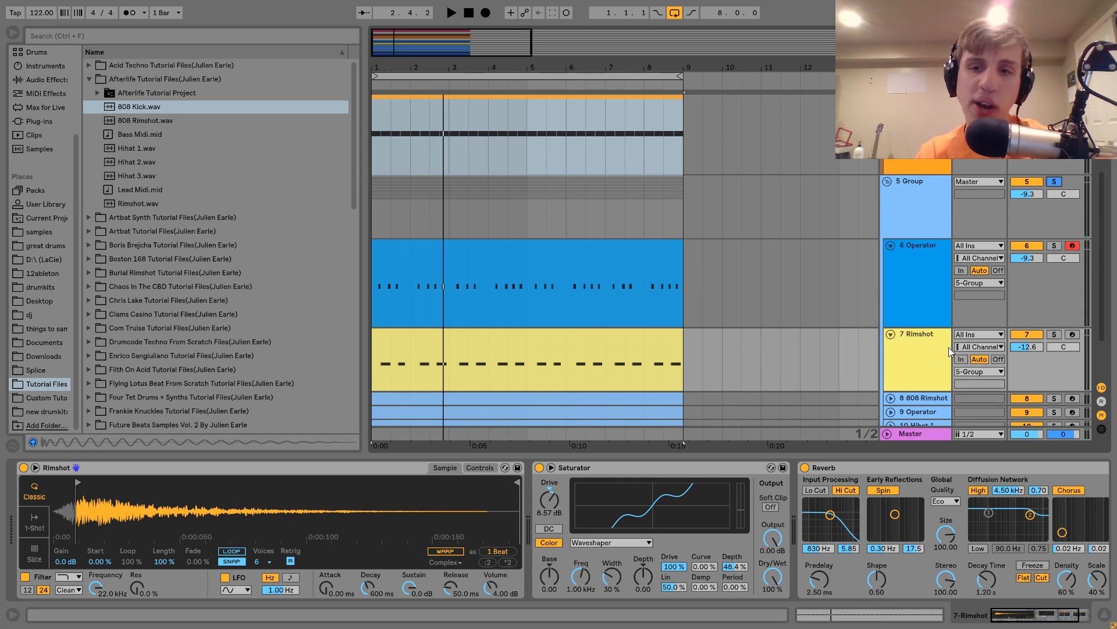
left_click(891, 245)
key("space")
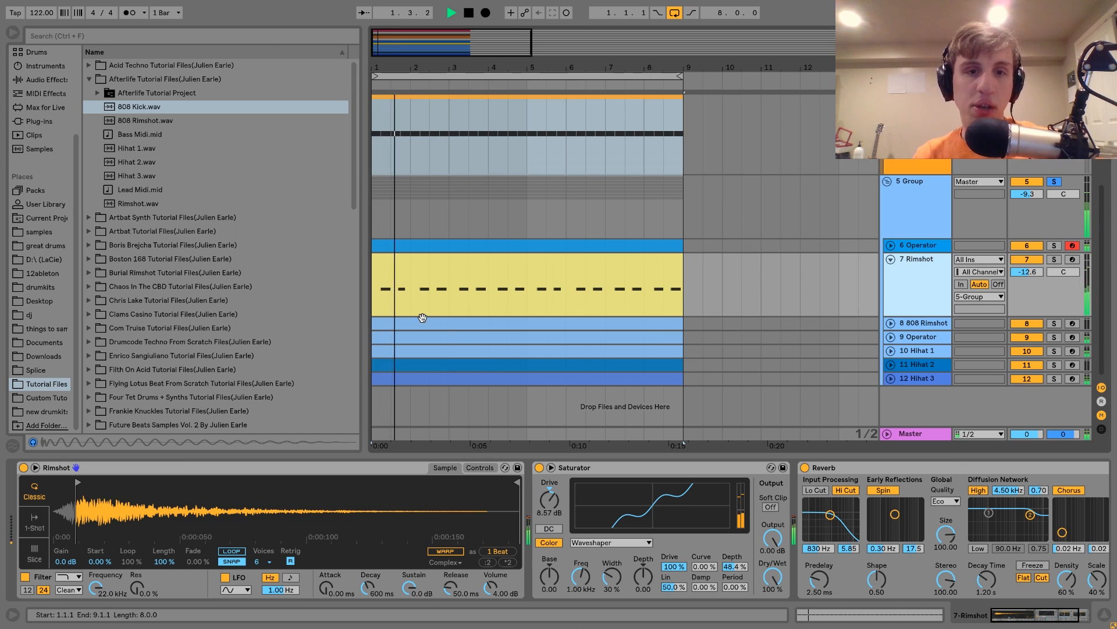
Step: Open the 7 Rimshot clip, examine where its first G#2 notes sit on the grid, and return to the track's devices
double_click(414, 272)
left_click(250, 197)
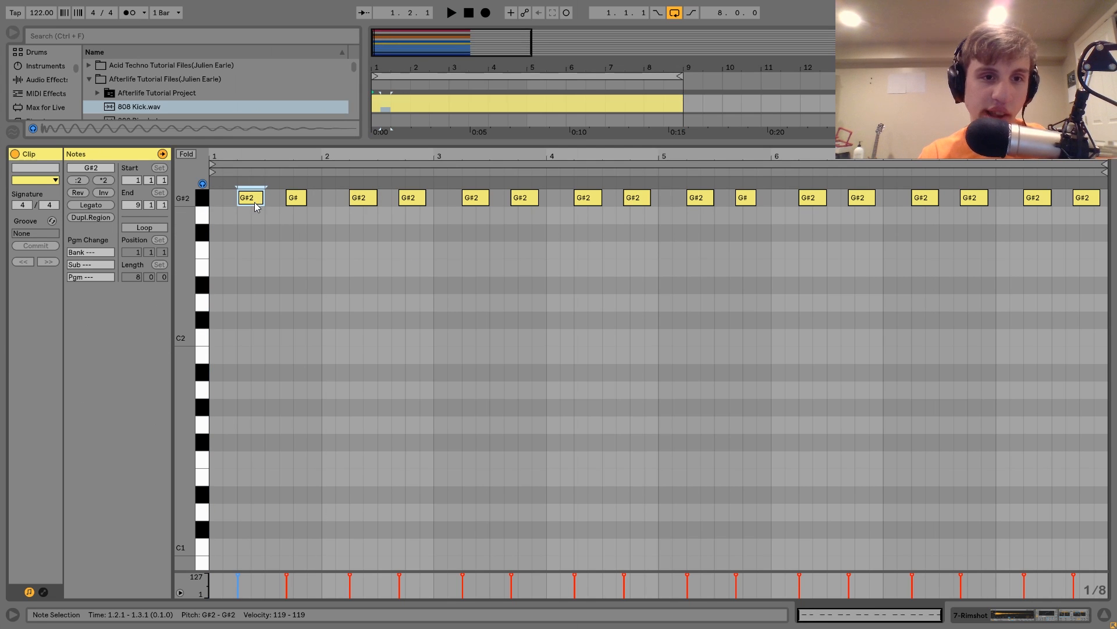
left_click_drag(291, 155, 411, 195)
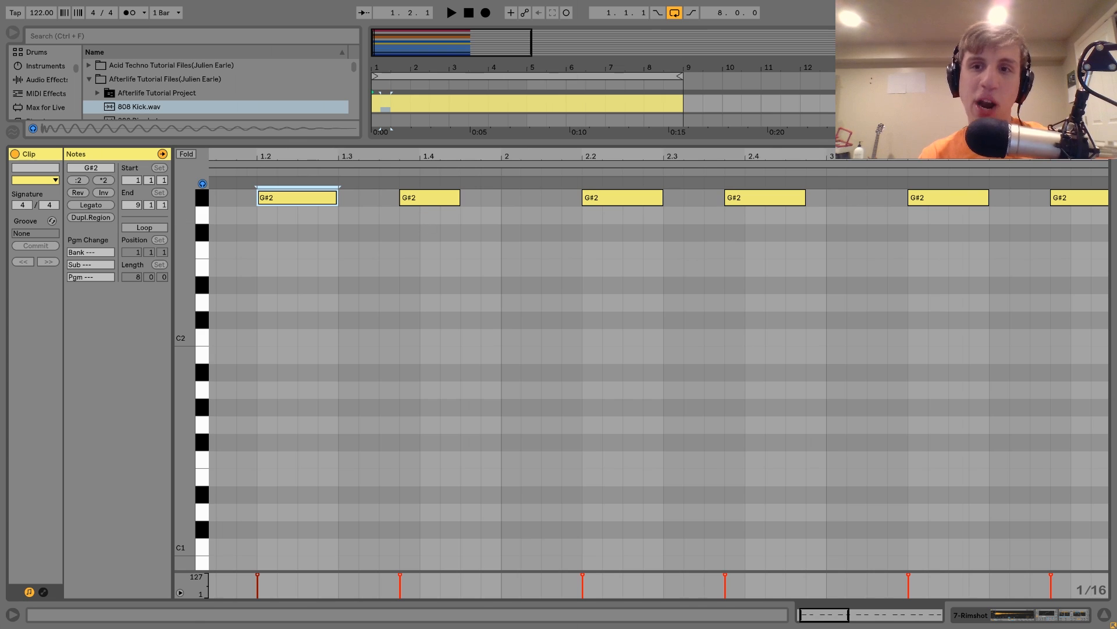
key("shift+Tab")
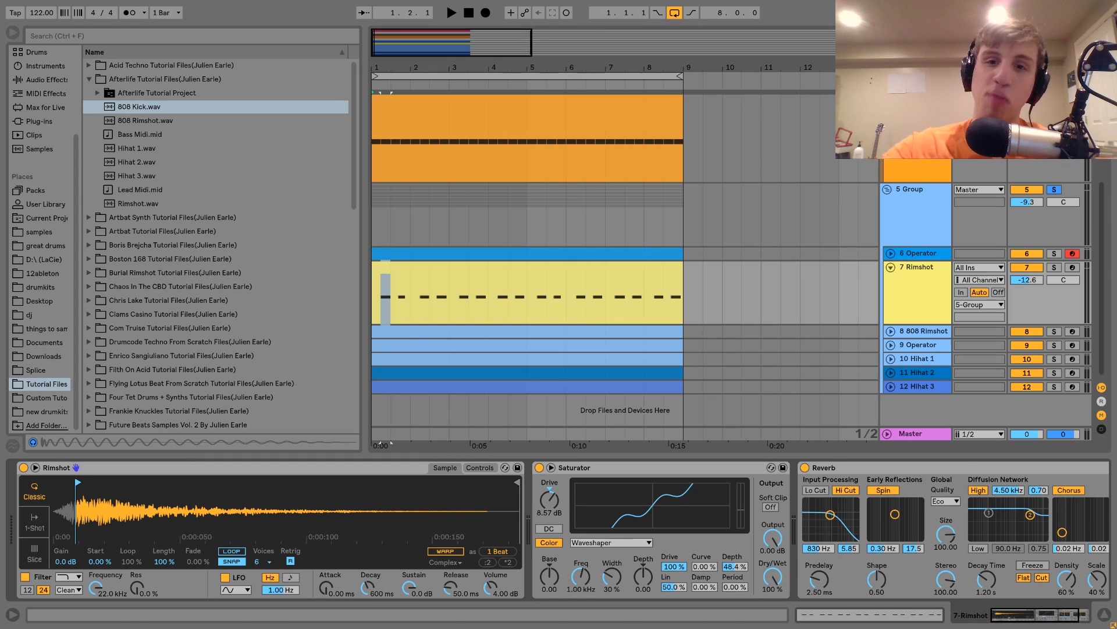
Step: Play the 5 Group again, solo only the 7 Rimshot track, and stop playback
key("space")
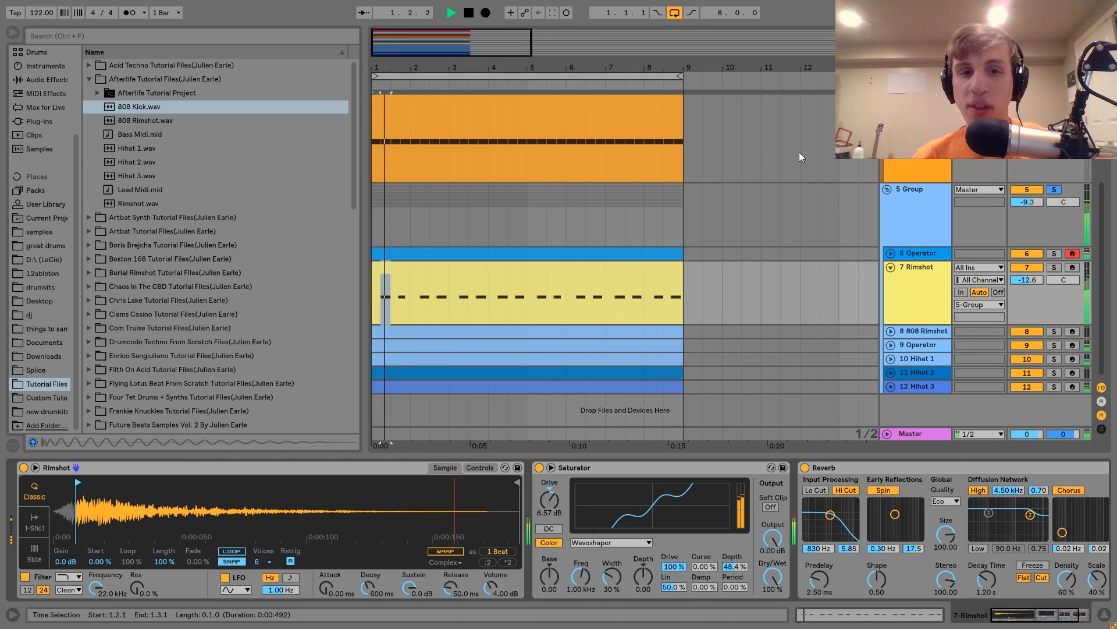
left_click(1054, 268)
key("space")
left_click(906, 302)
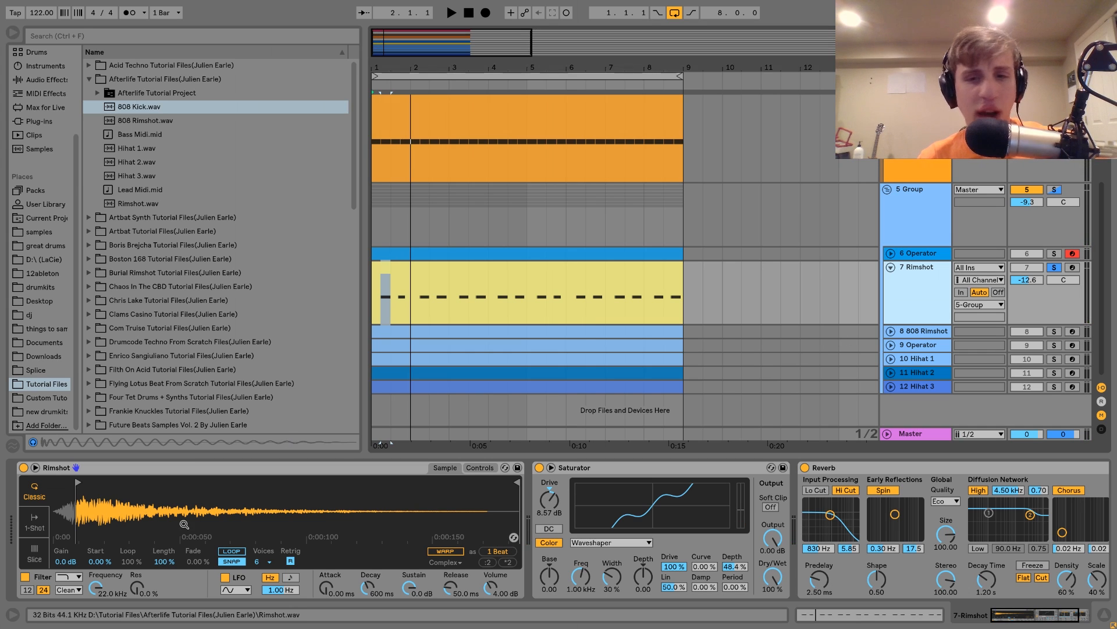
Step: Arm the 7 Rimshot track, play the rimshot sound a few times, and inspect the start of its sample waveform
left_click(1073, 269)
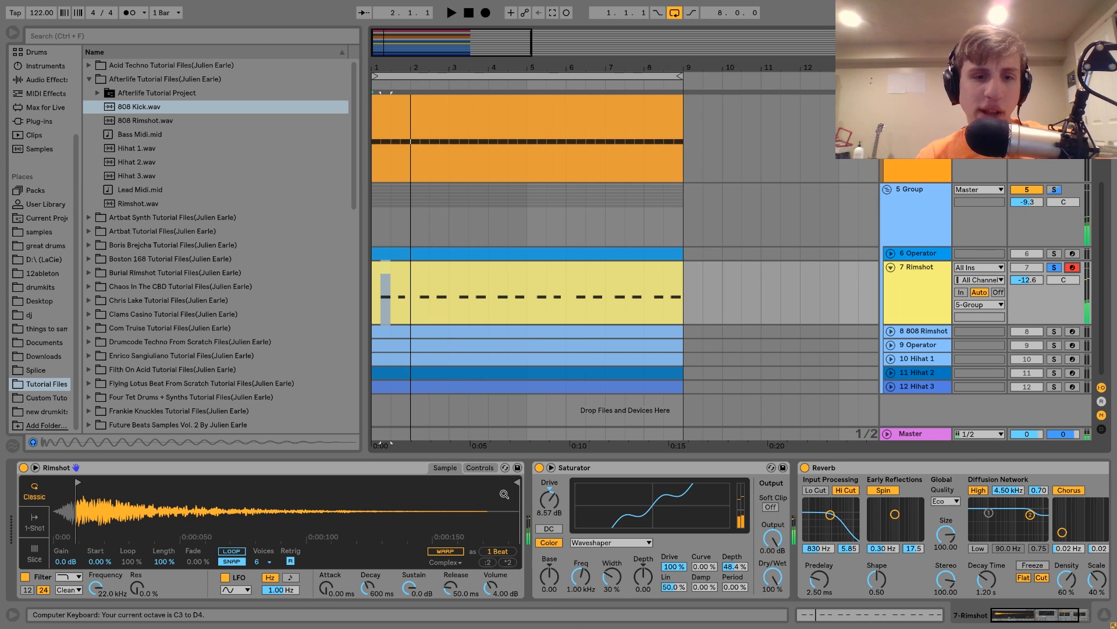
key("a")
key("a")
key("a")
mouse_move(79, 483)
left_mouse_down()
mouse_move(59, 483)
mouse_move(77, 484)
left_mouse_up()
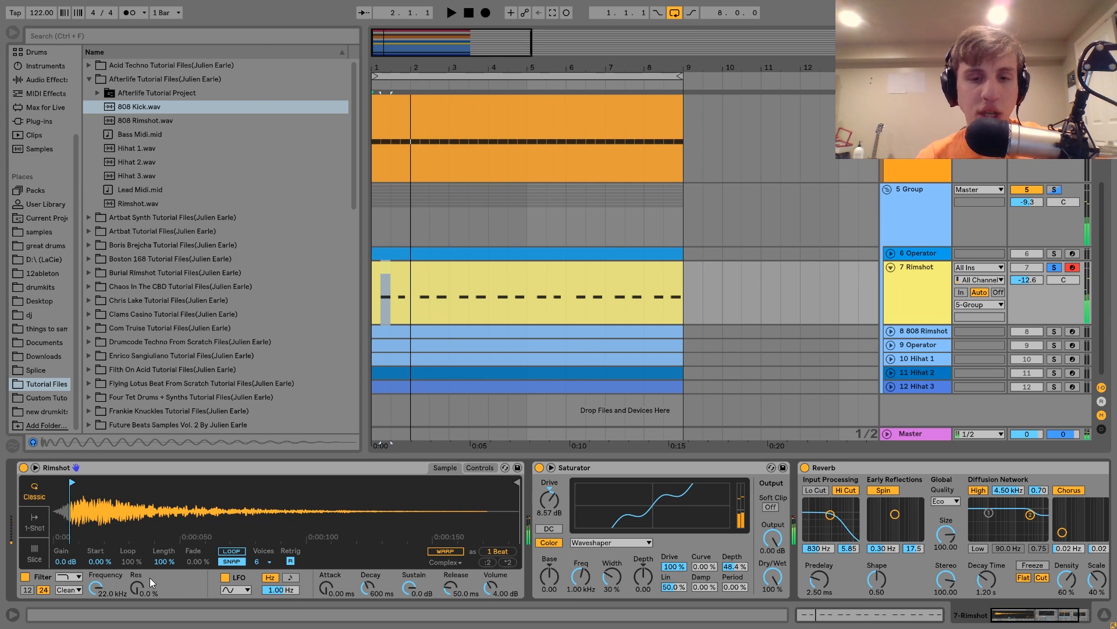
Step: Bypass and re-enable the Saturator on the 7 Rimshot track, and play the pattern with saturation on
scroll(223, 573, "right", 3)
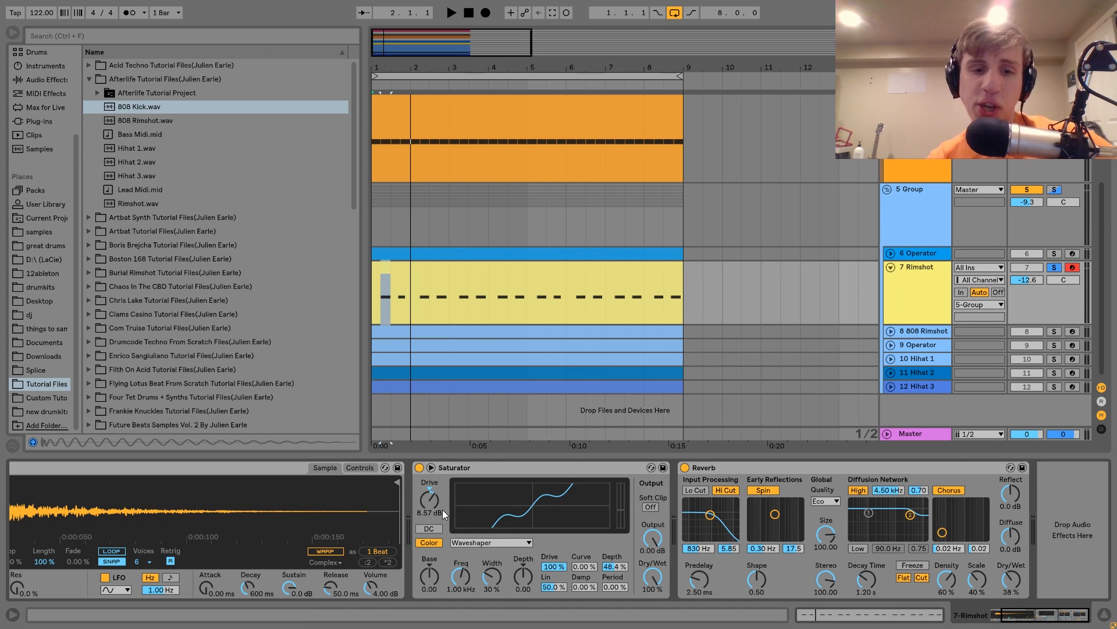
left_click(422, 468)
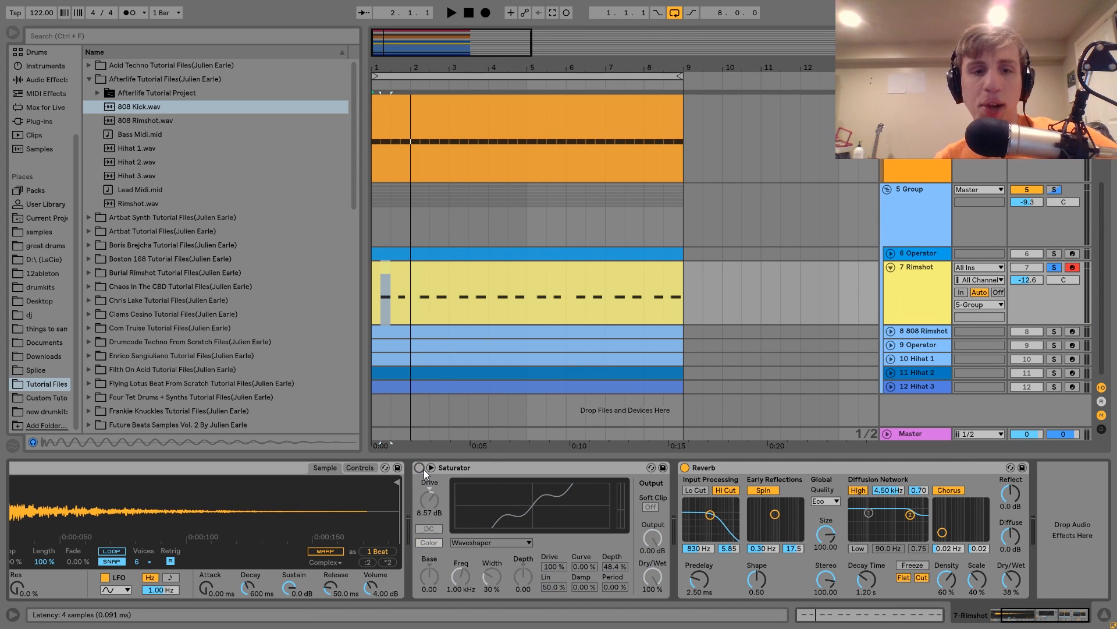
left_click(419, 466)
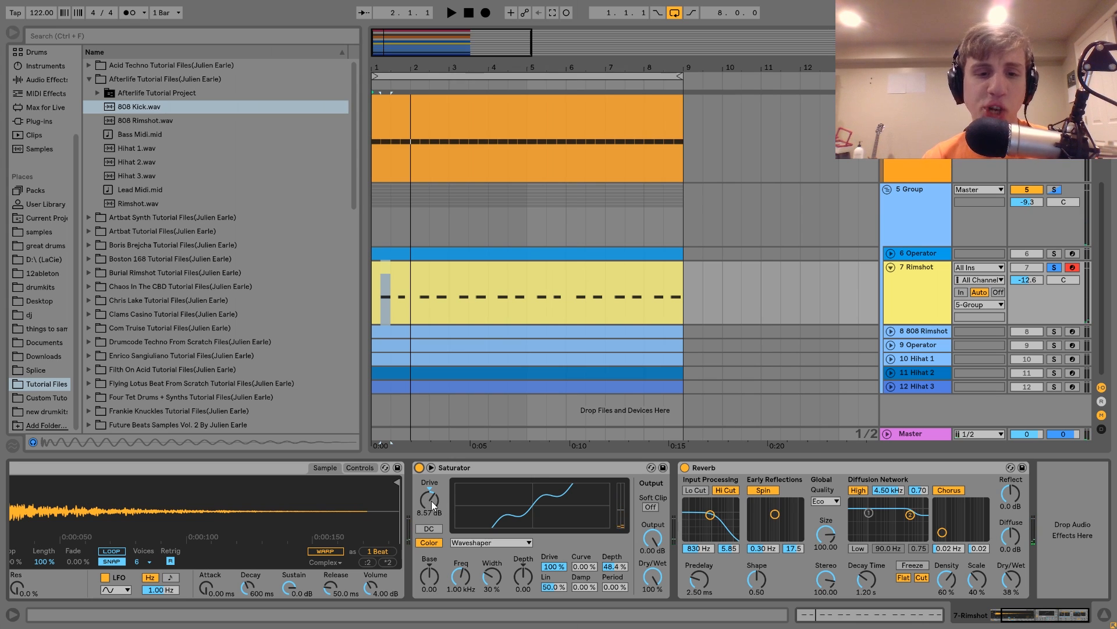
key("space")
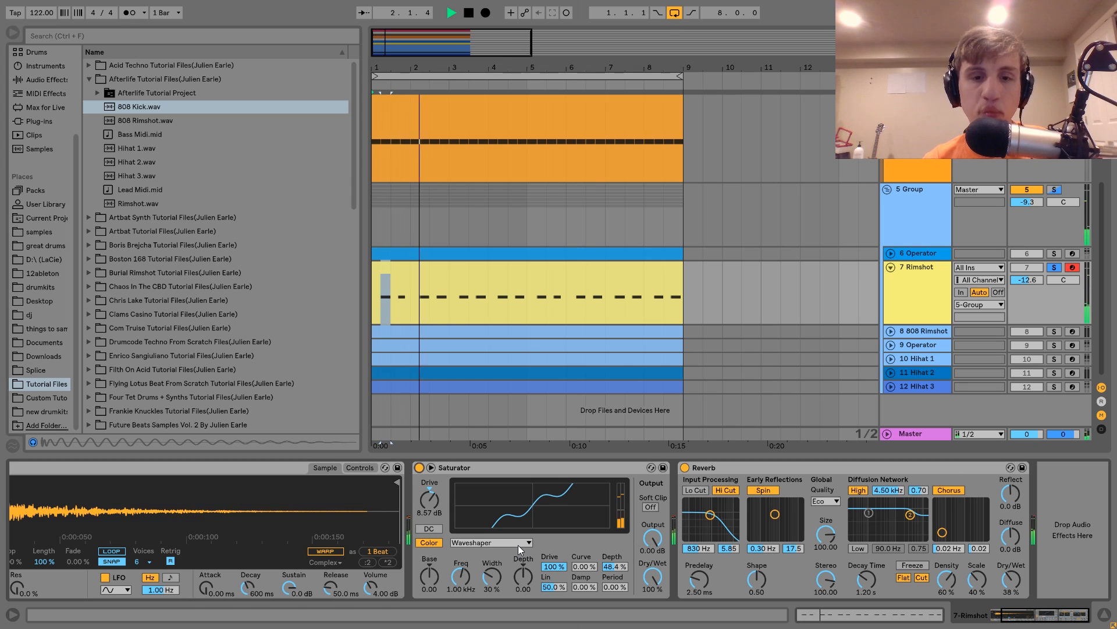
key("space")
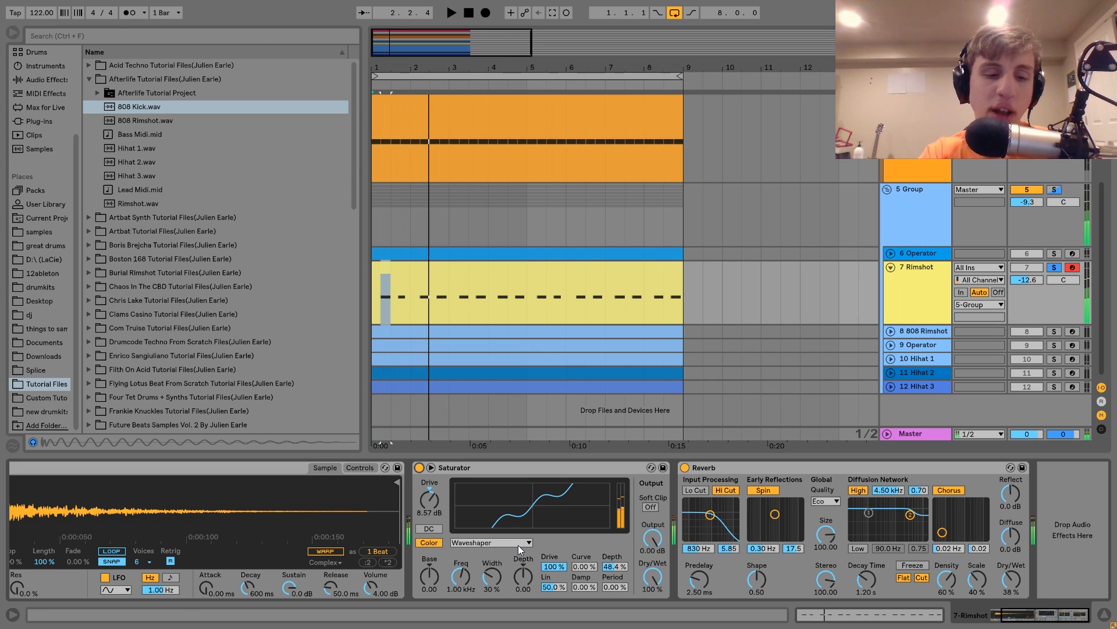
Step: Play the rimshot pattern again to hear the Reverb's contribution, and stop playback
key("z")
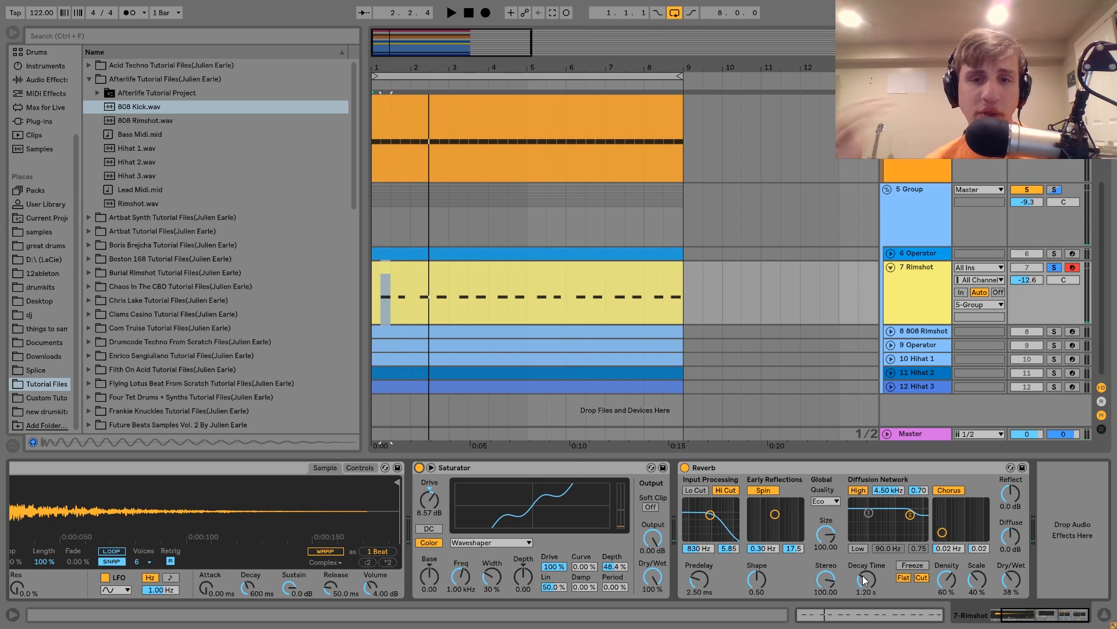
key("space")
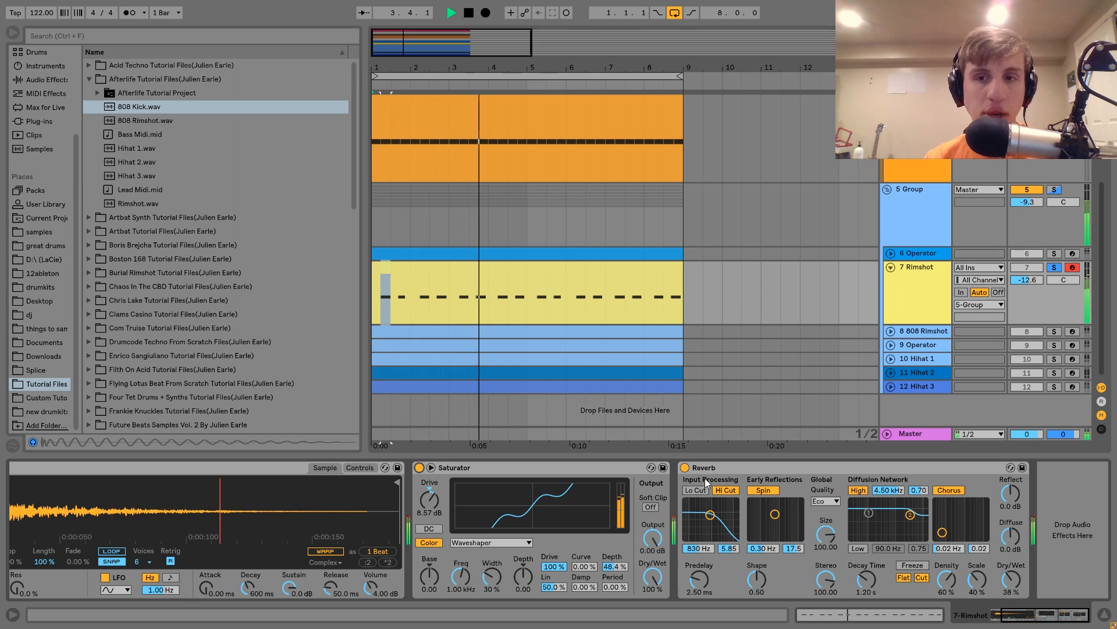
key("space")
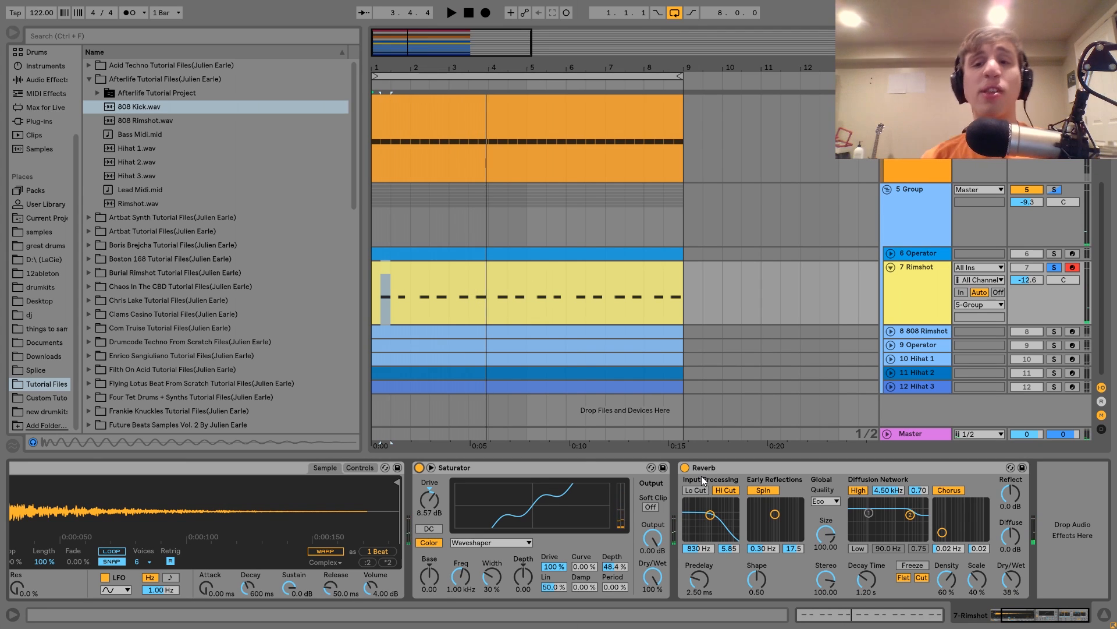
Step: Unfold the 8 808 Rimshot track, solo it, and play its pattern from bar 1 through the Echo
left_click(903, 332)
left_click(889, 331)
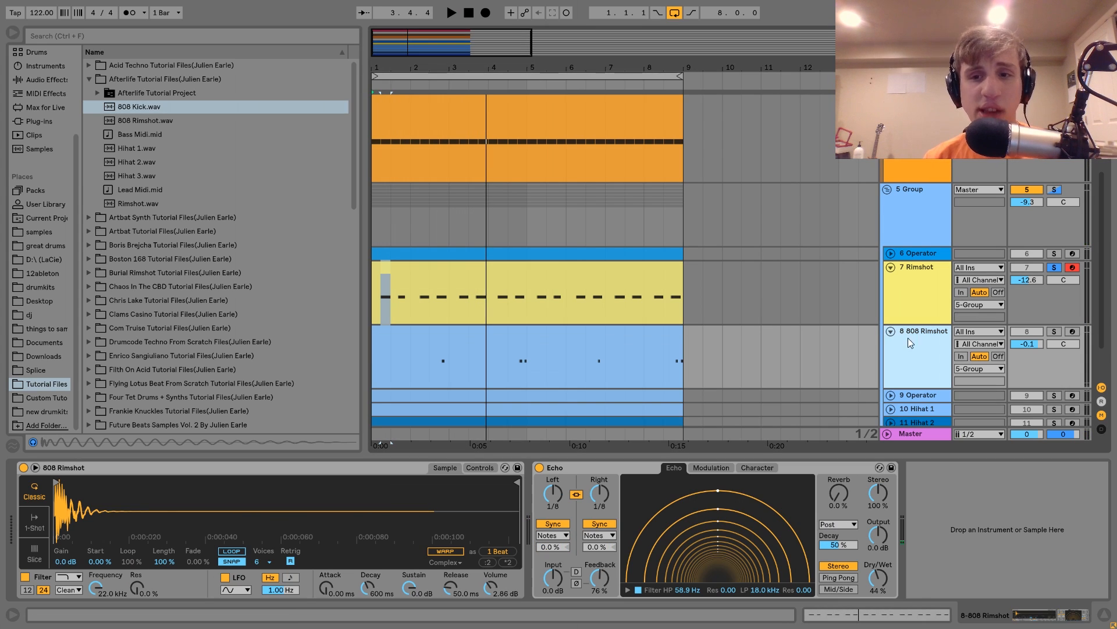
left_click(1054, 331)
key("space")
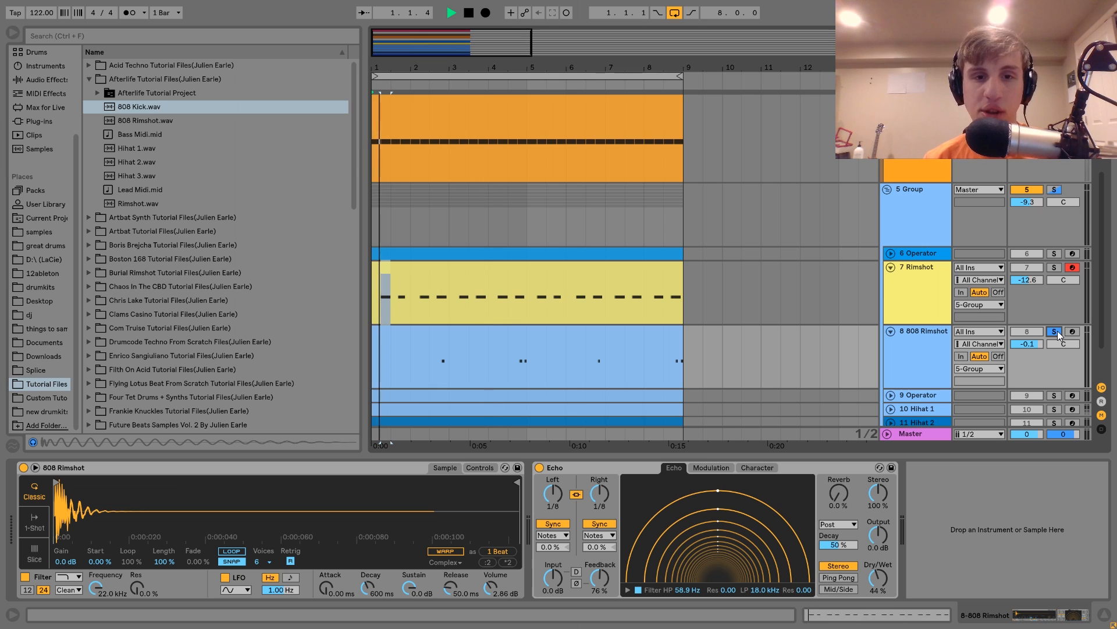
left_click(438, 372)
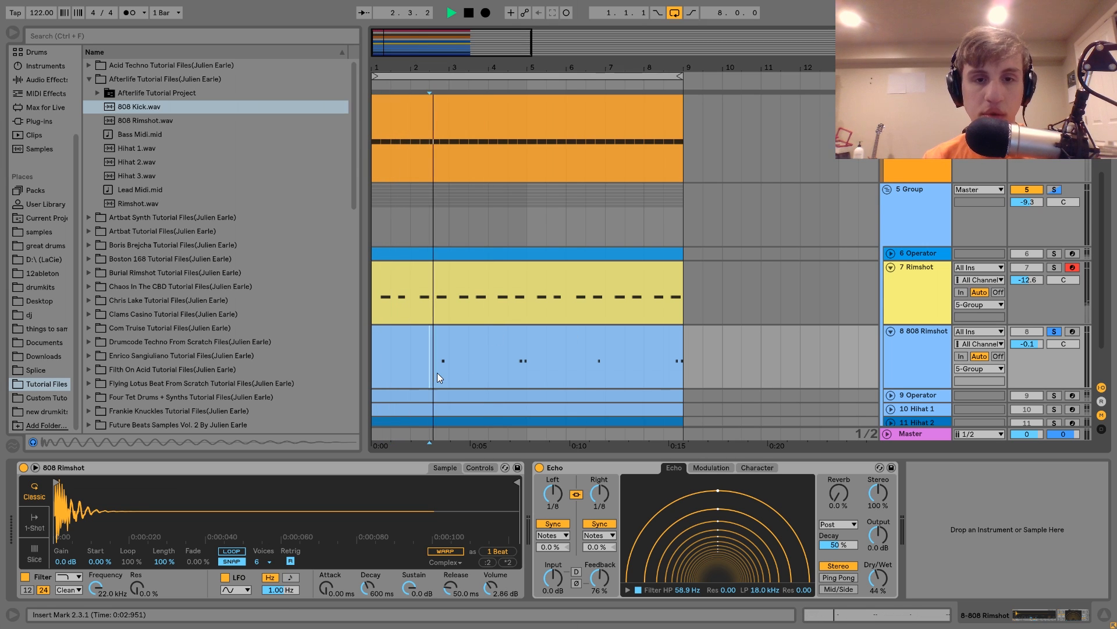
scroll(879, 408, "down", 2)
left_click(891, 351)
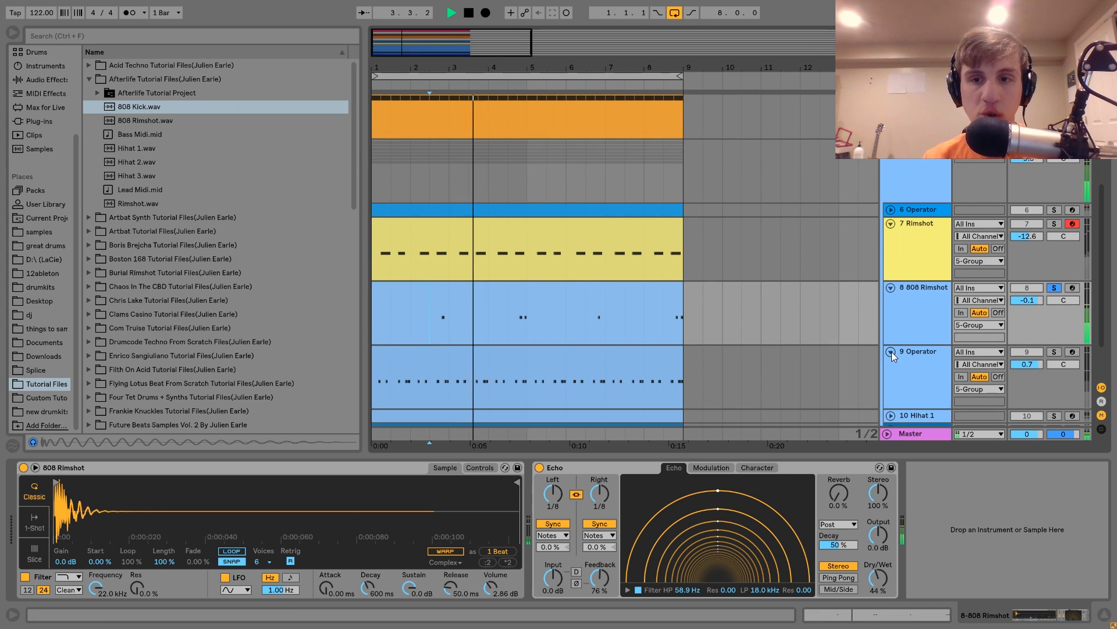
left_click(892, 352)
left_click(906, 319)
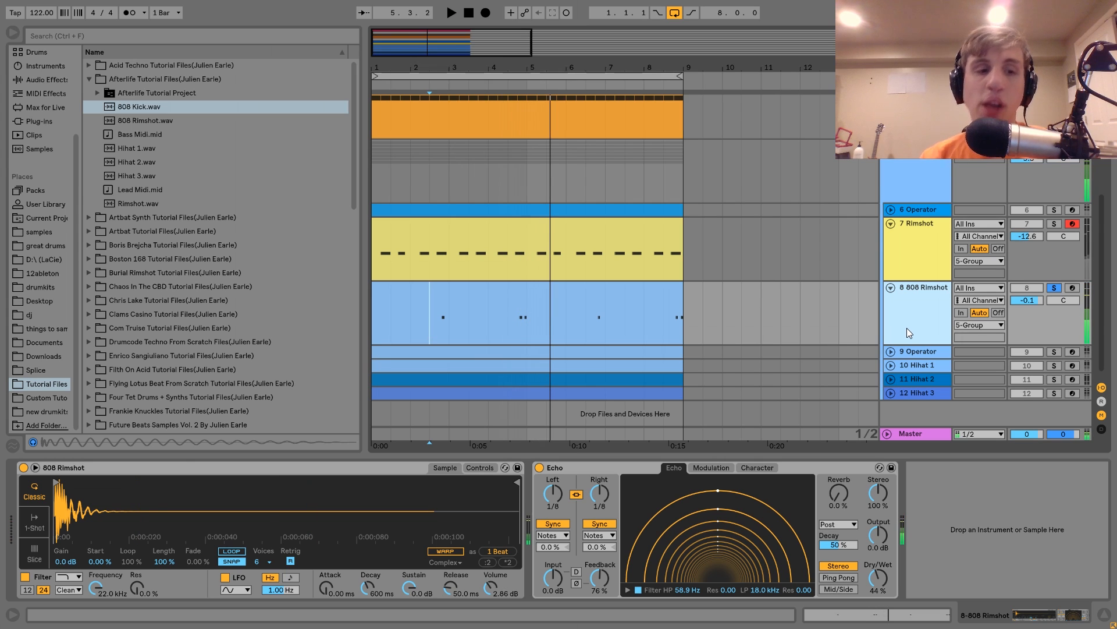
key("space")
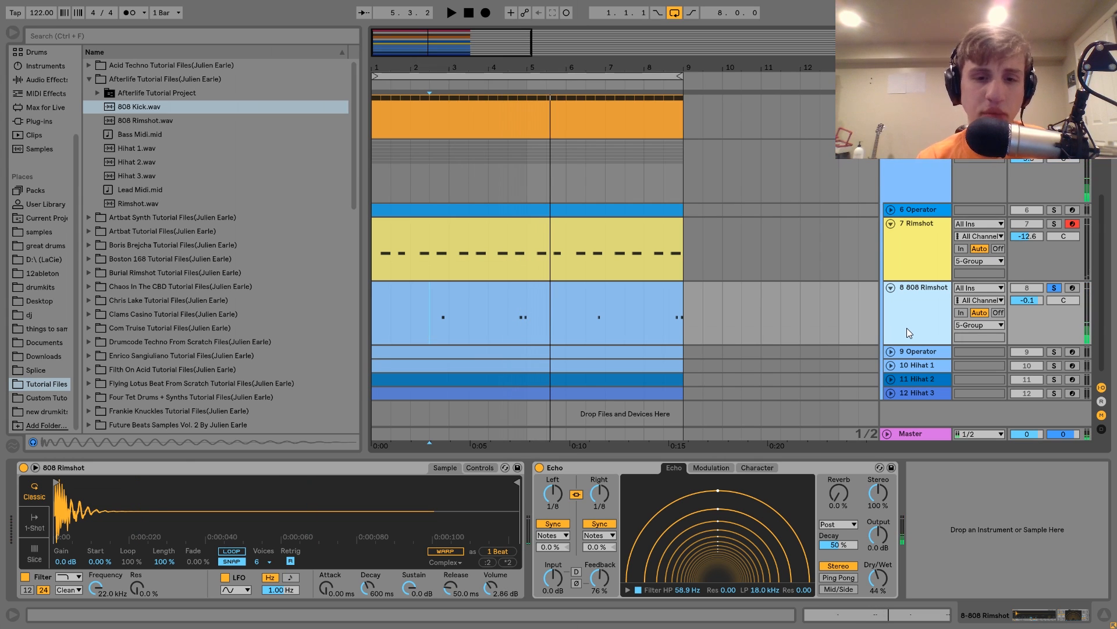
Step: Unsolo the 8 808 Rimshot track and play it from bar 1 together with the other percussion
left_click(1054, 287)
key("space")
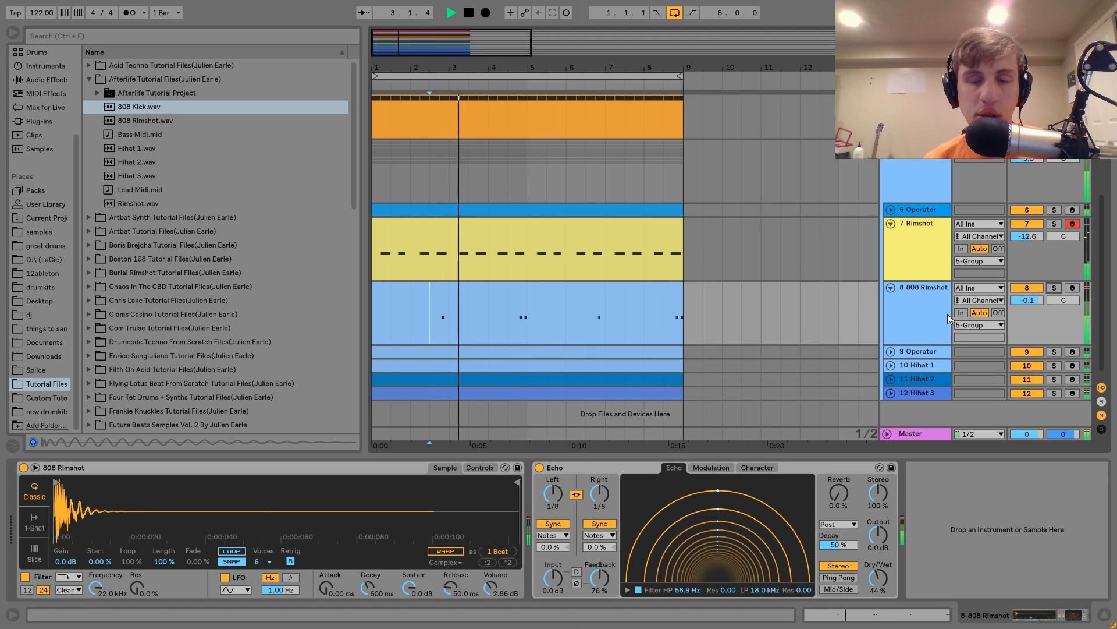
key("space")
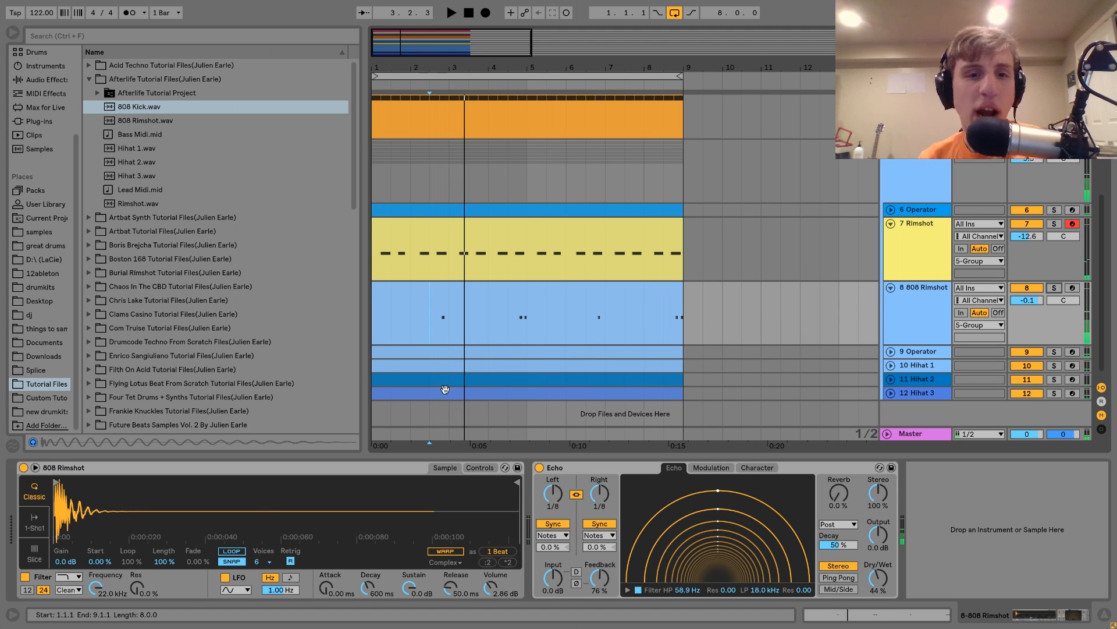
left_click(376, 328)
key("space")
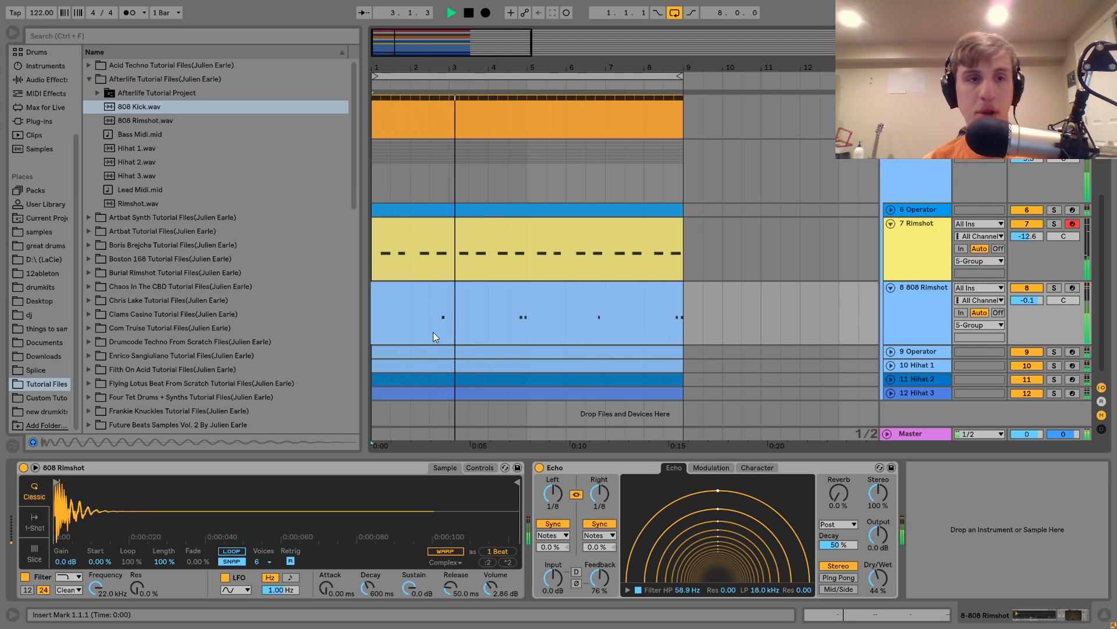
key("space")
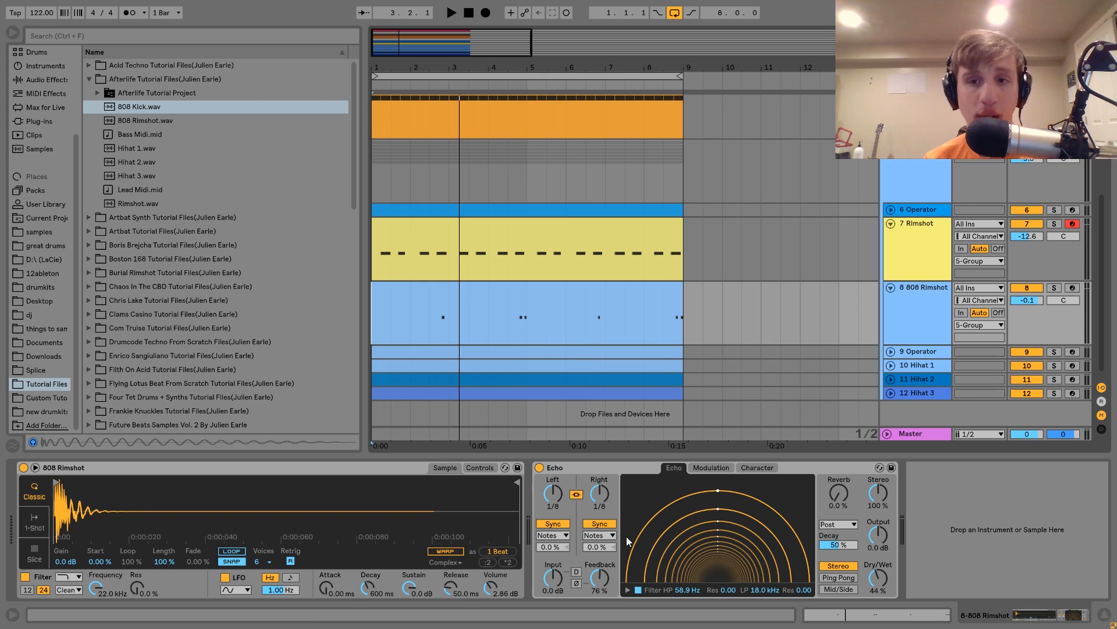
Step: Unfold the 9 Operator track, solo it, and play its pattern from bar 1
left_click(899, 351)
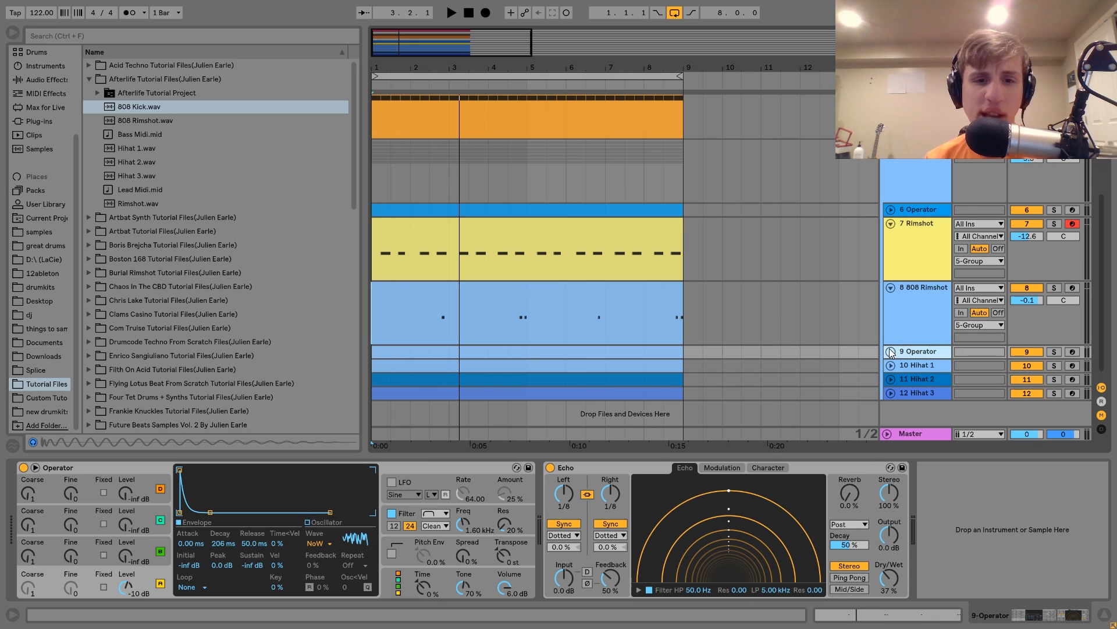
left_click(891, 351)
left_click(1055, 351)
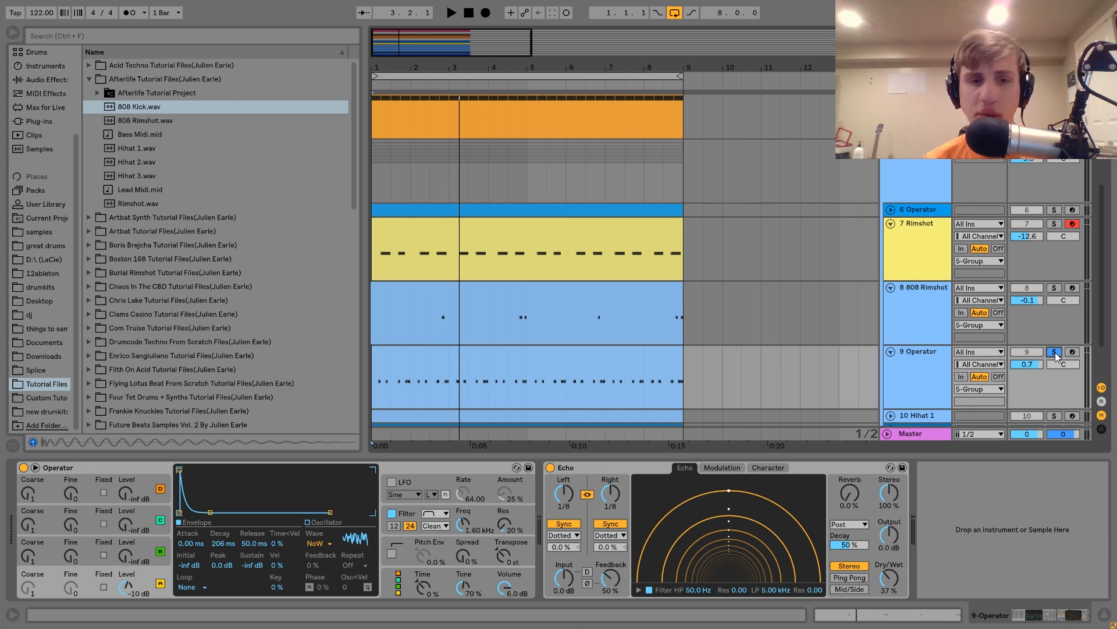
key("space")
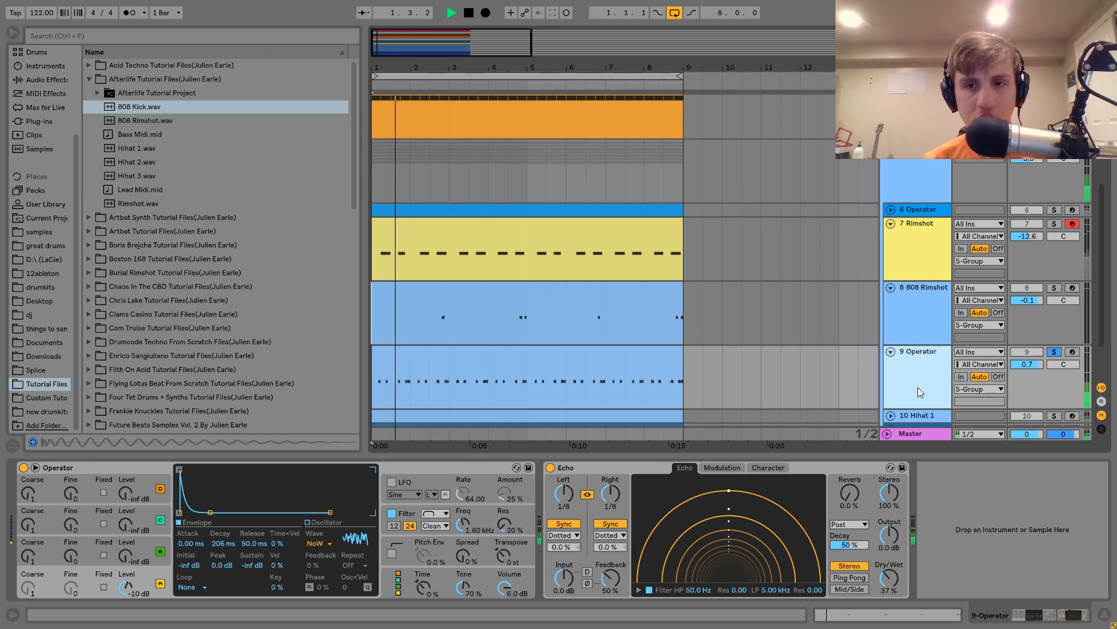
scroll(917, 386, "down", 2)
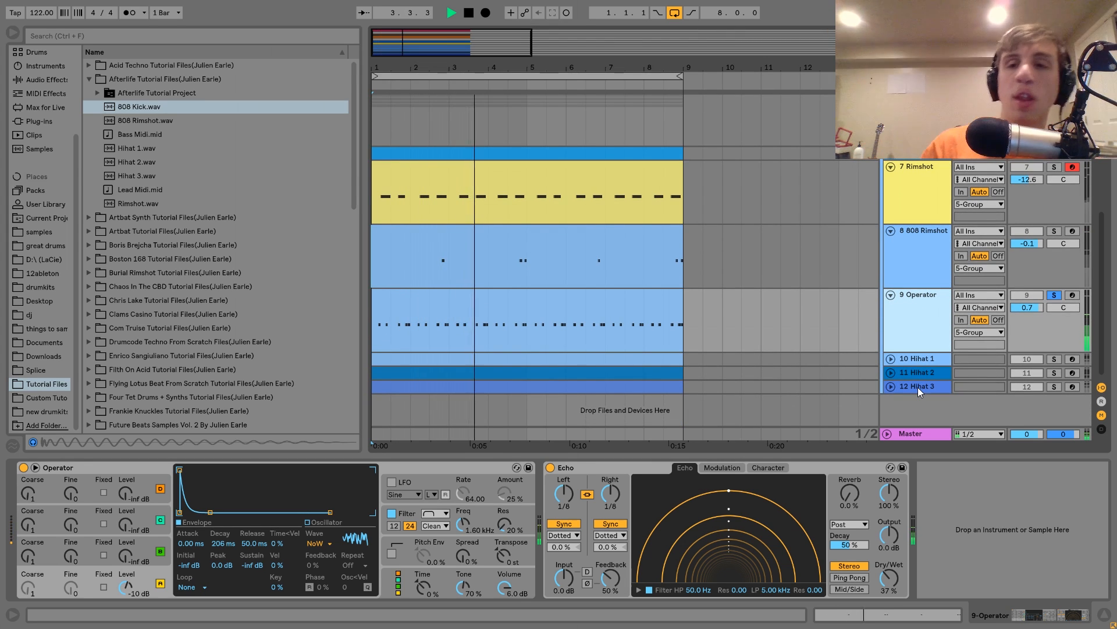
Step: Unsolo the 9 Operator track and play it from bar 1 together with the other percussion
key("space")
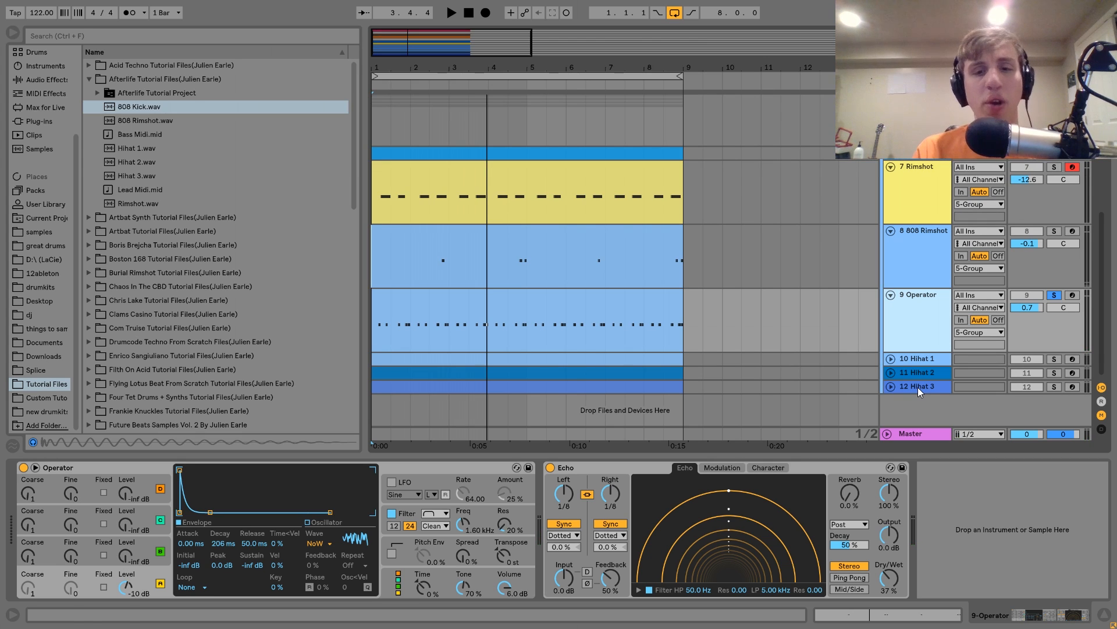
scroll(871, 270, "up", 1)
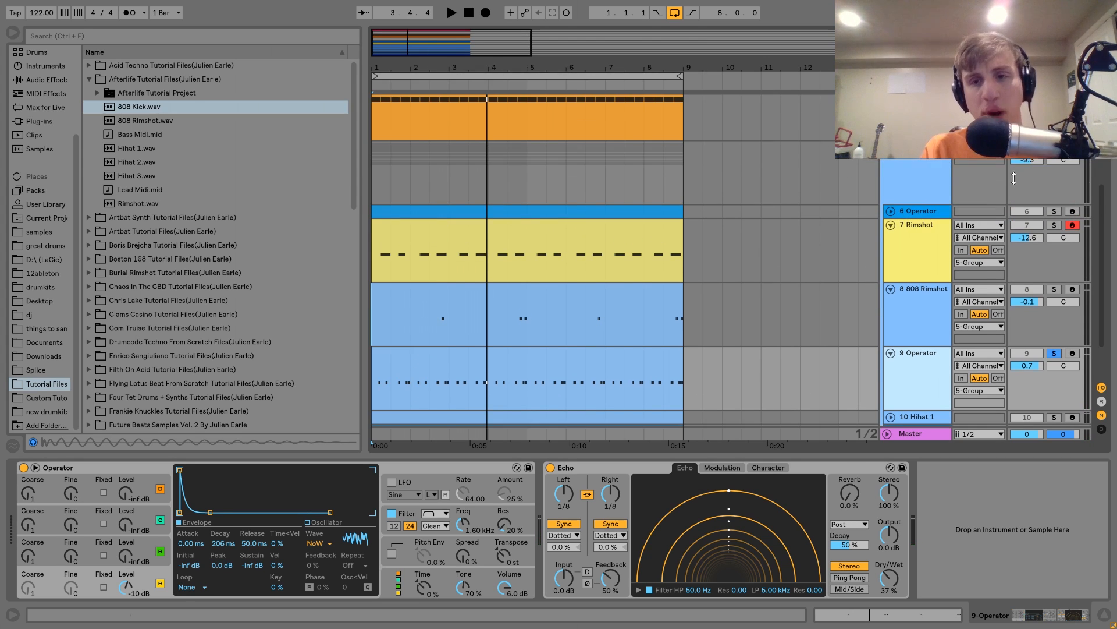
left_click(1054, 353)
key("space")
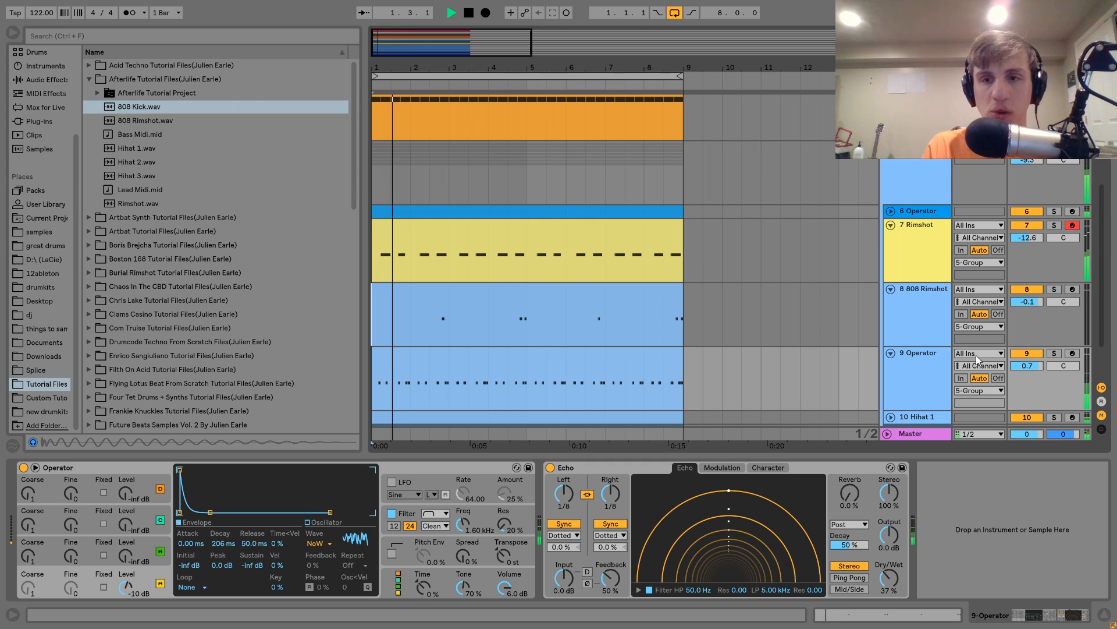
left_click(944, 359)
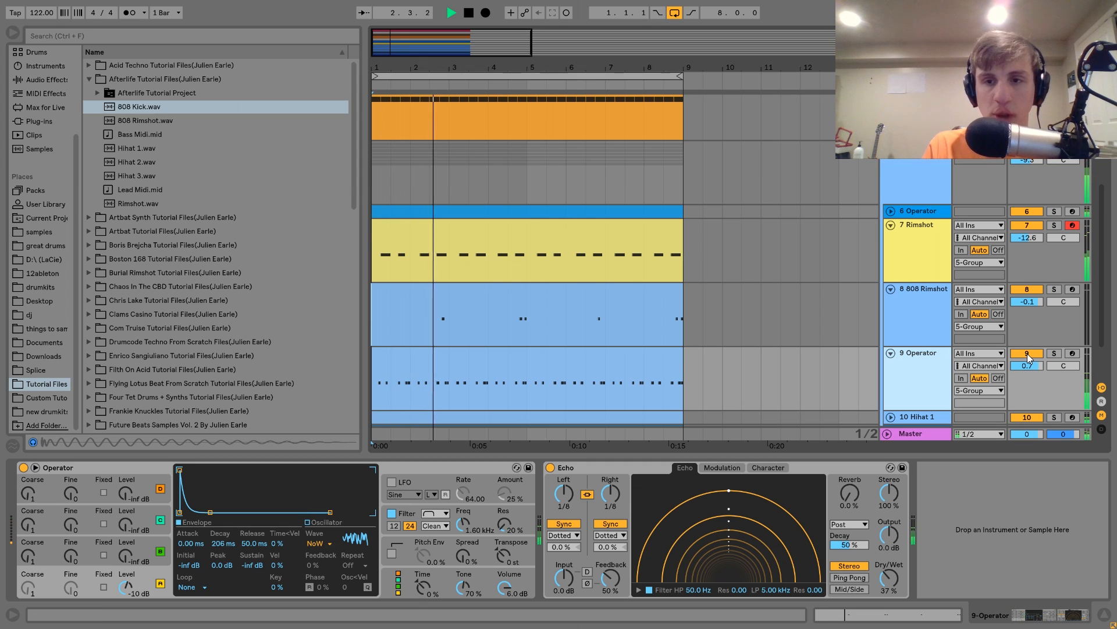
key("space")
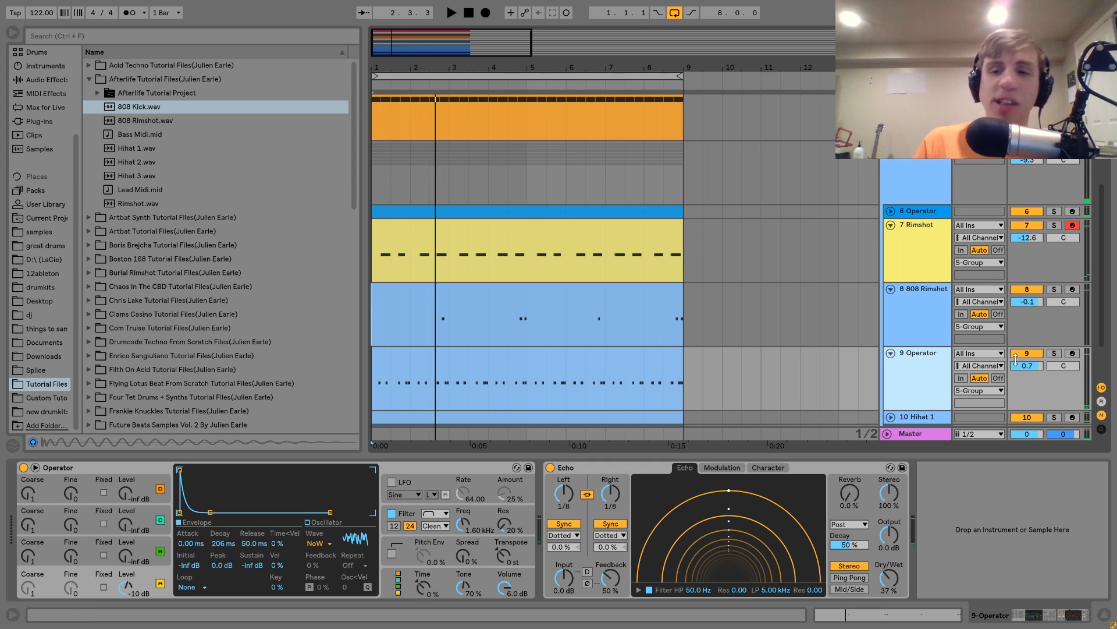
Step: Replay the percussion from bar 1 and solo the 9 Operator track during playback
scroll(1015, 361, "down", 1)
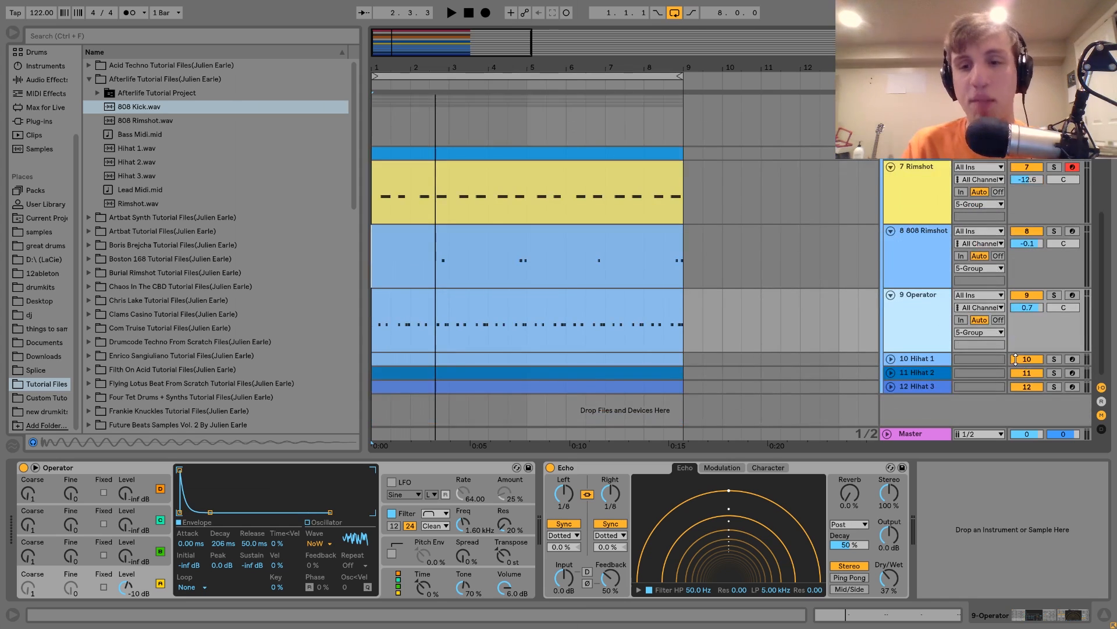
key("space")
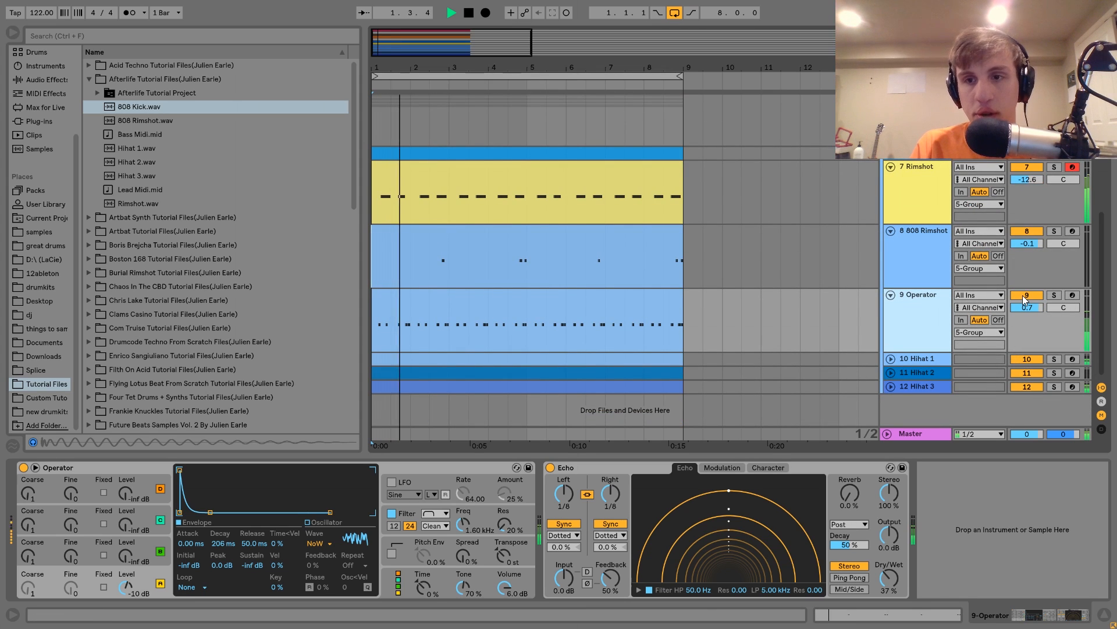
left_click(1053, 295)
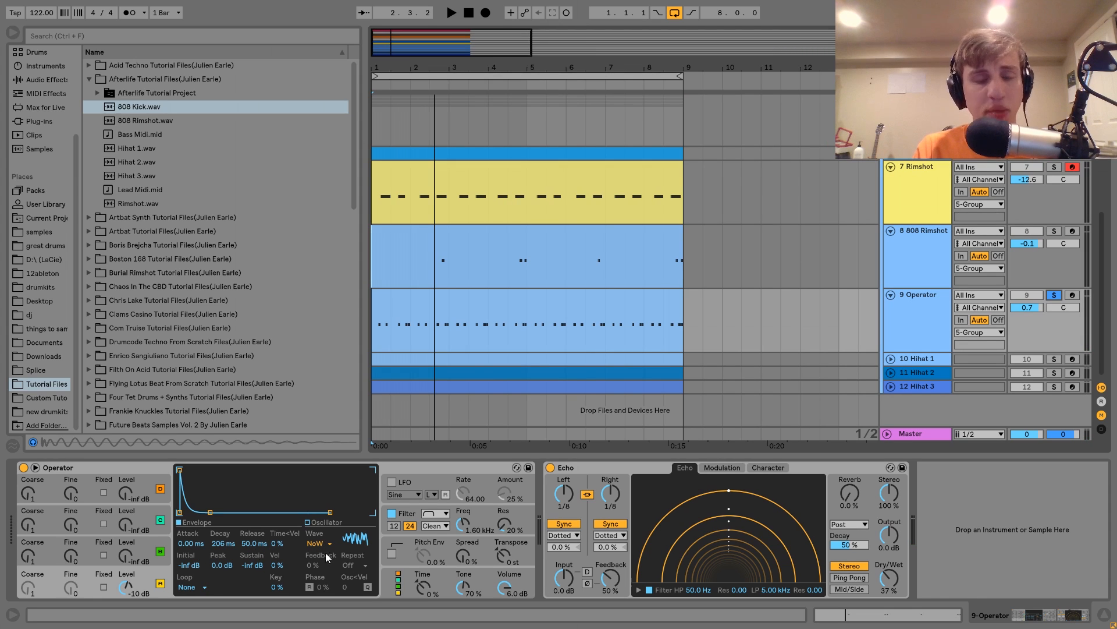
Step: Show the Operator's filter settings and compare its pattern with the filter off and on during playback
left_click(409, 516)
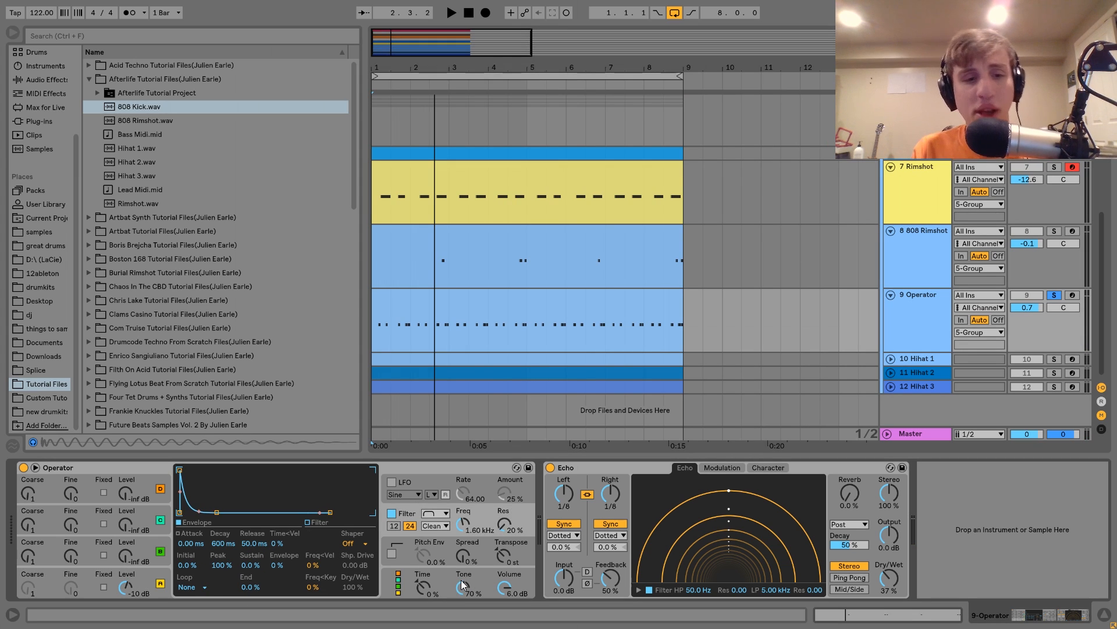
left_click(391, 513)
key("space")
left_click(392, 513)
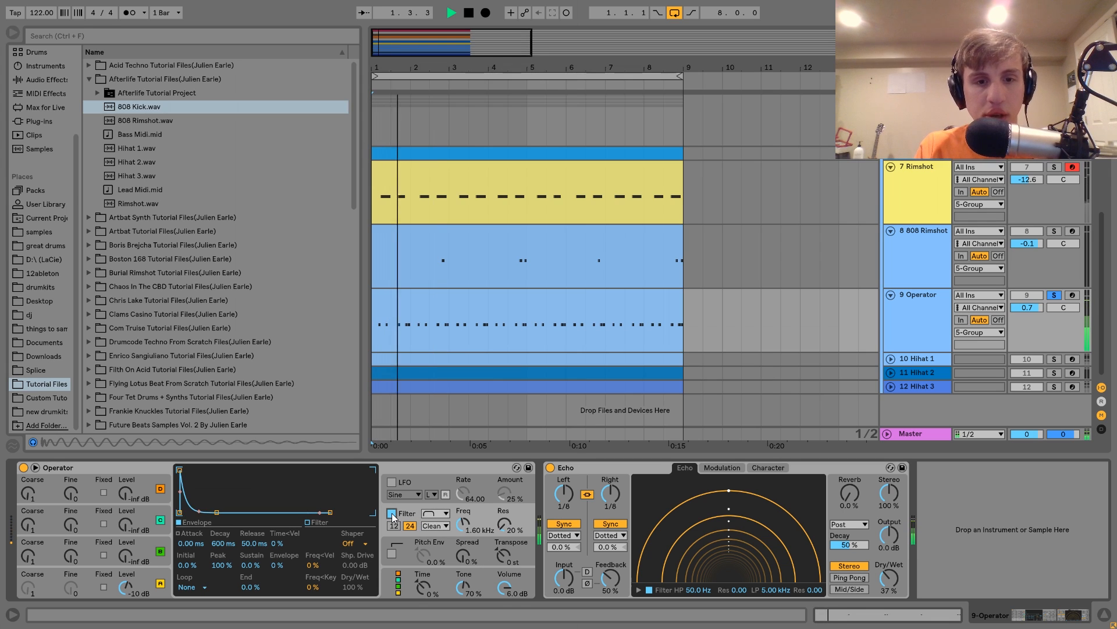
key("space")
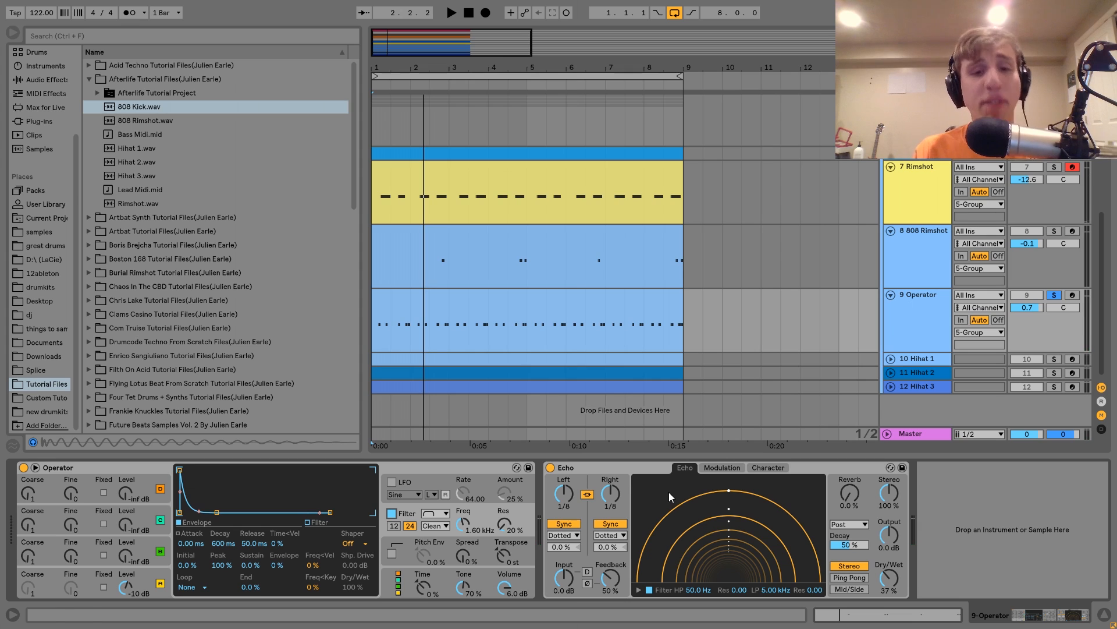
Step: Select the Echo on the 9 Operator track and play the soloed pattern through it from bar 1
left_click(593, 465)
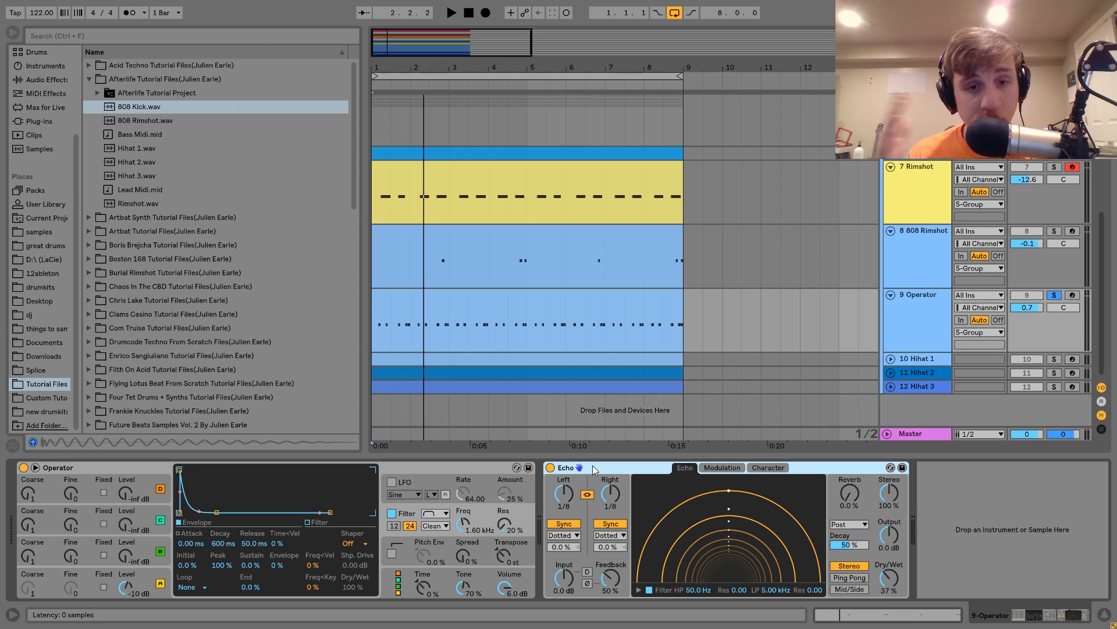
key("space")
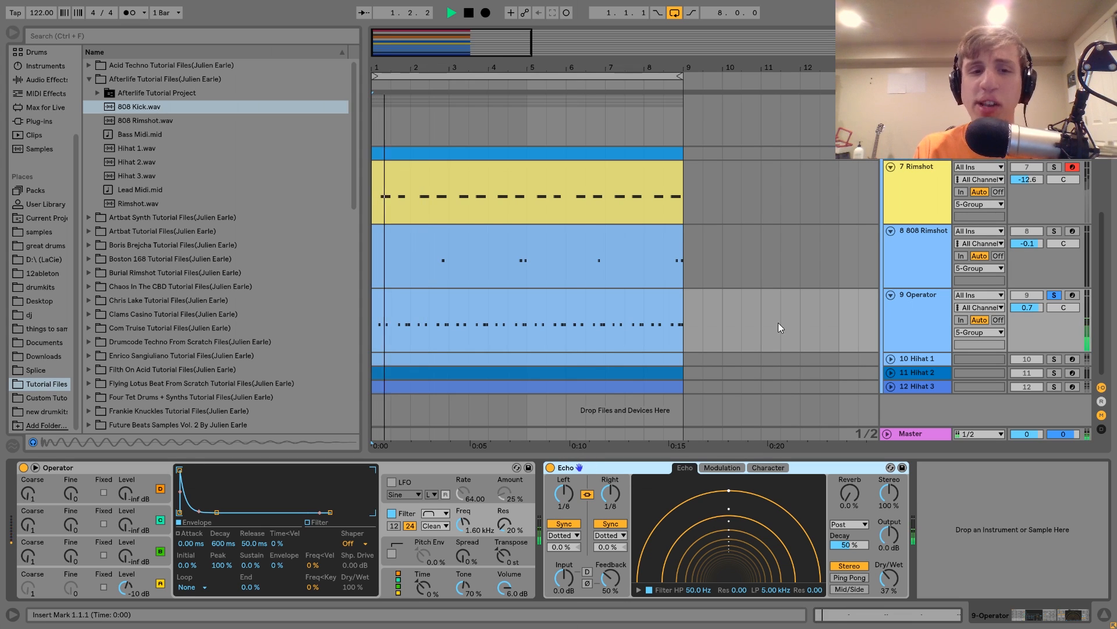
key("space")
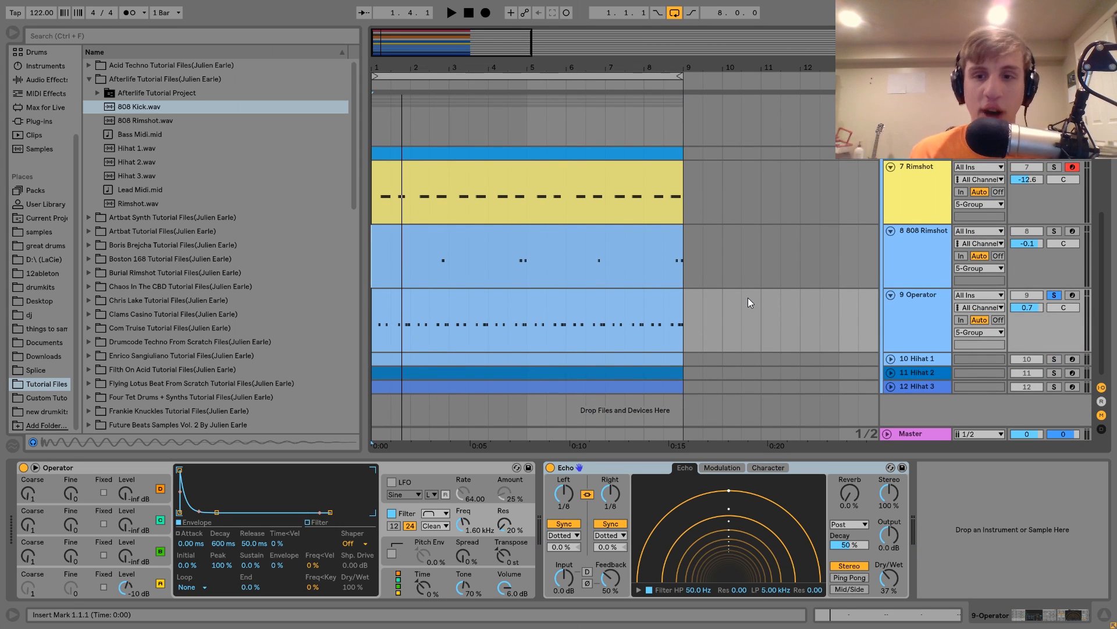
Step: Unfold the 10 Hihat 1, 11 Hihat 2 and 12 Hihat 3 tracks
left_click(910, 358)
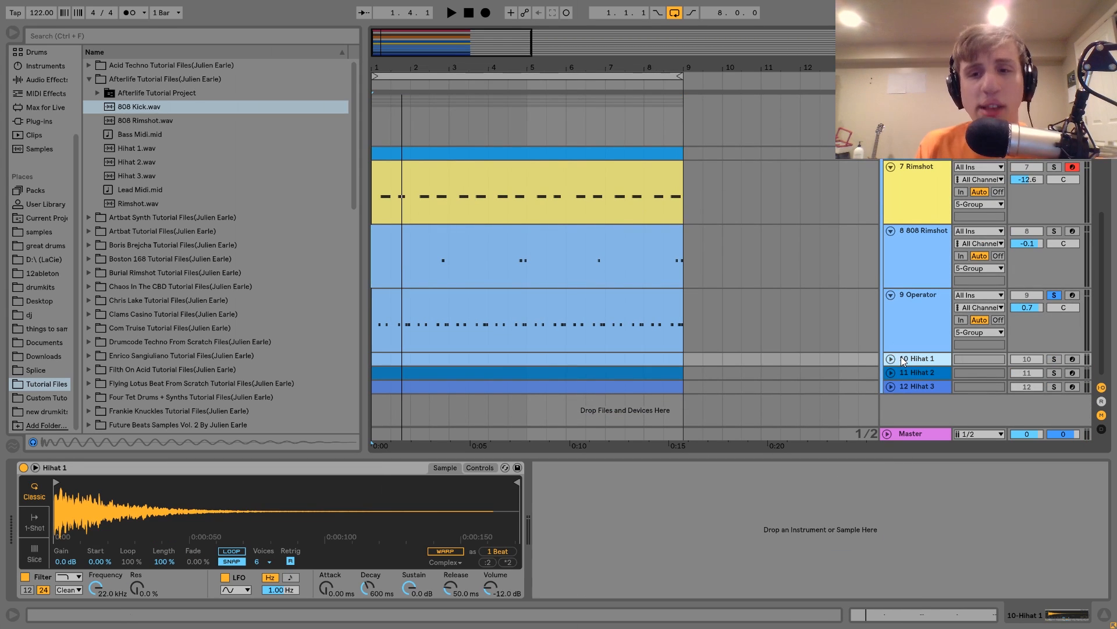
left_click(891, 358)
left_click(891, 363)
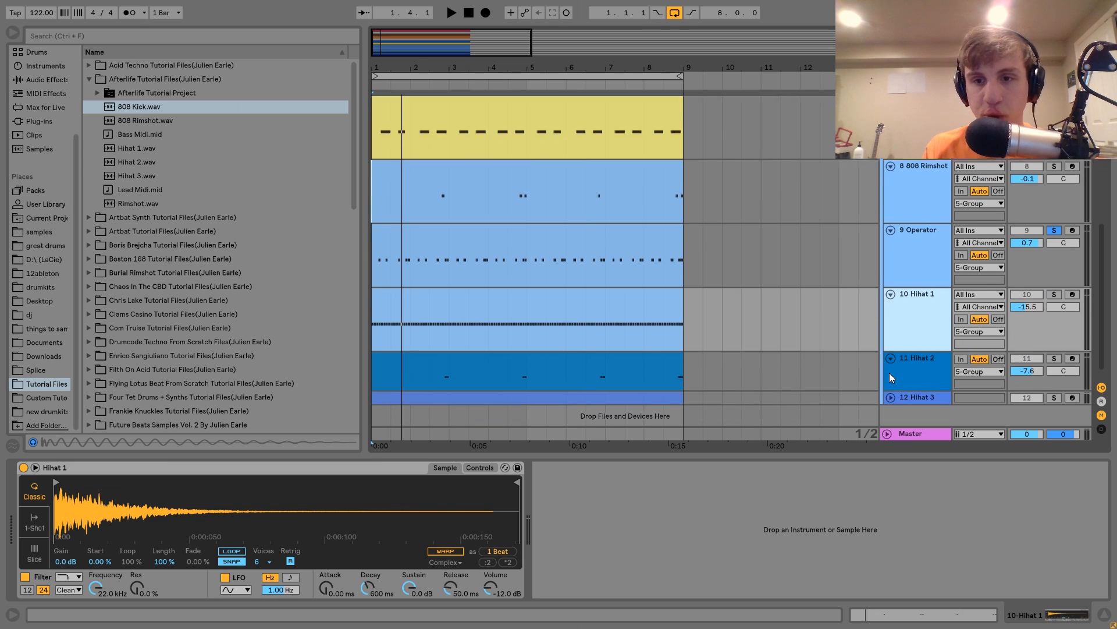
left_click(890, 387)
Step: Solo all three hihat tracks, play them together from bar 1, and show Hihat 3's sampler
left_click(1054, 284)
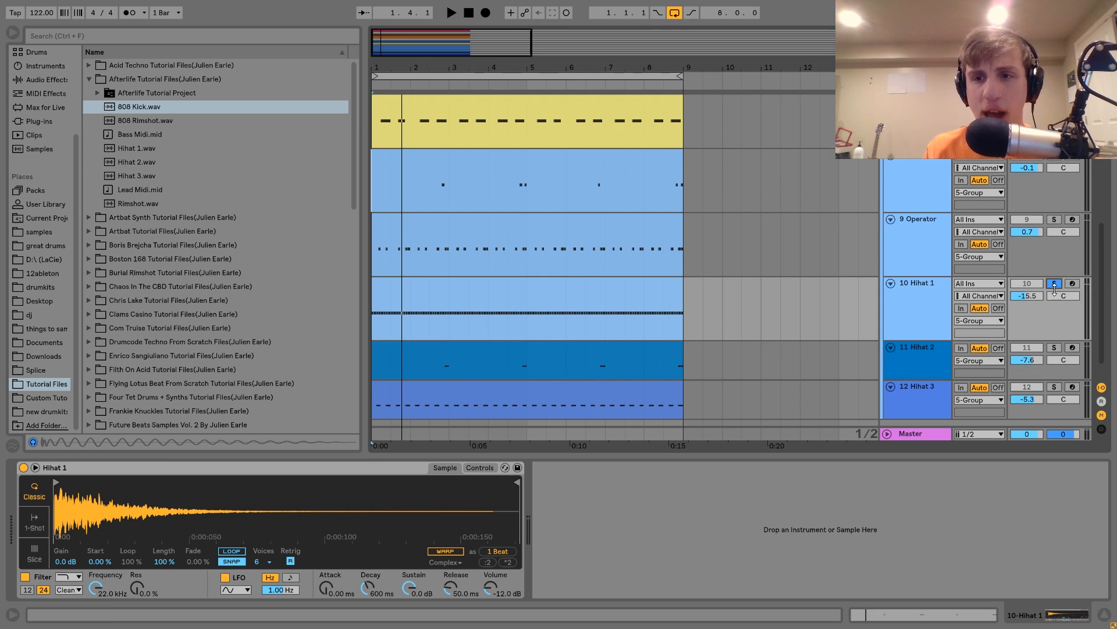
left_click(1054, 387, "ctrl")
key("space")
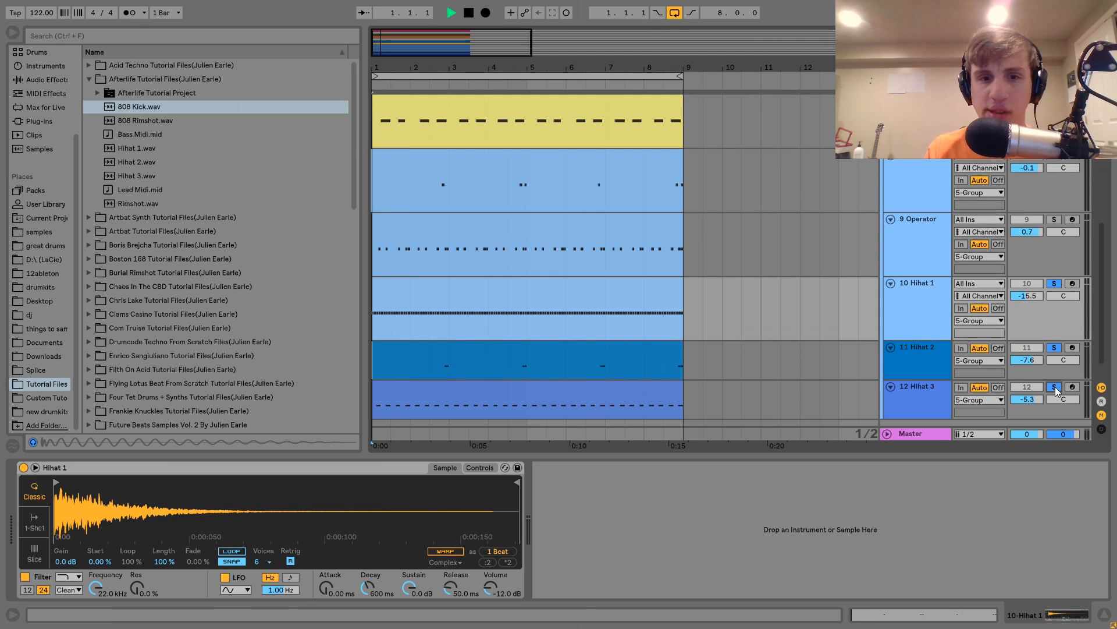
left_click(932, 389)
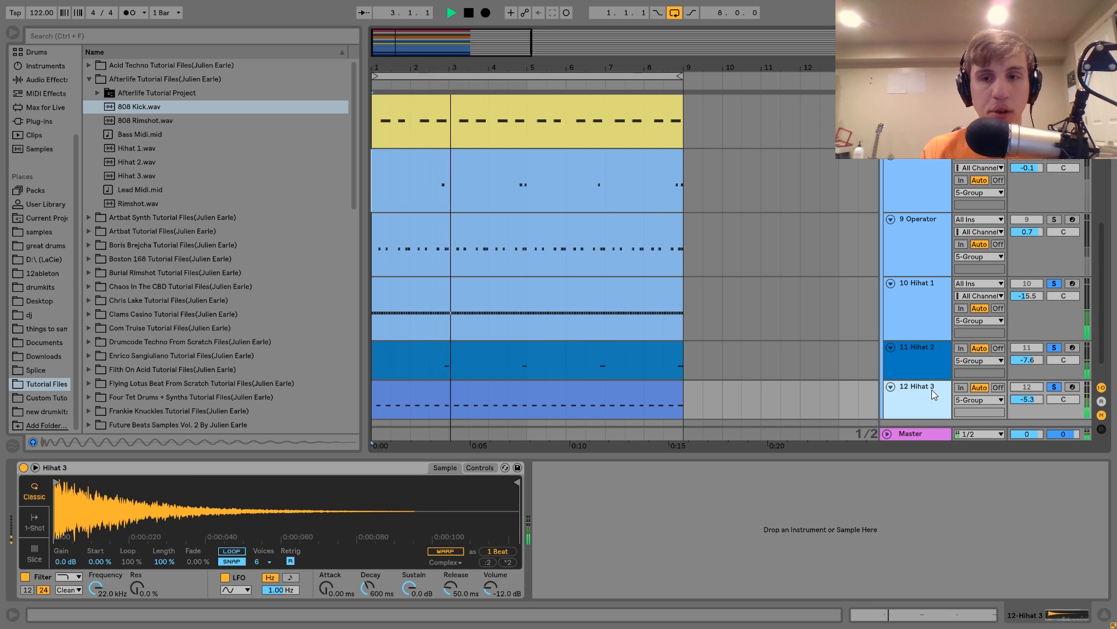
key("space")
Step: Show the Hihat 1 sampler, solo only that track, and play its pattern from bar 1
left_click(917, 316)
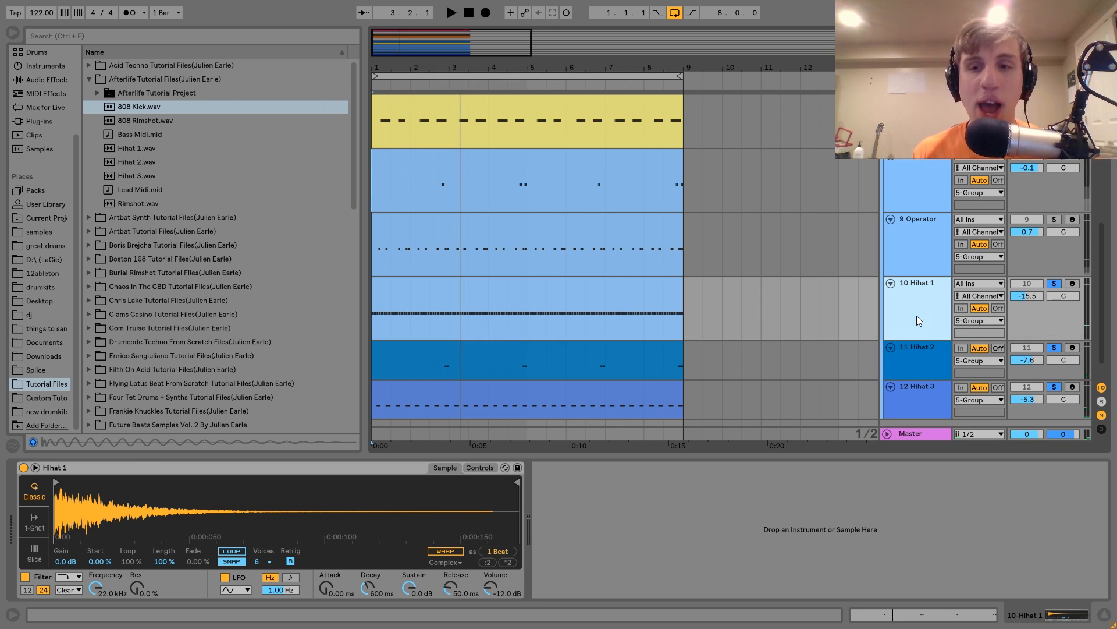
left_click(1054, 284)
key("space")
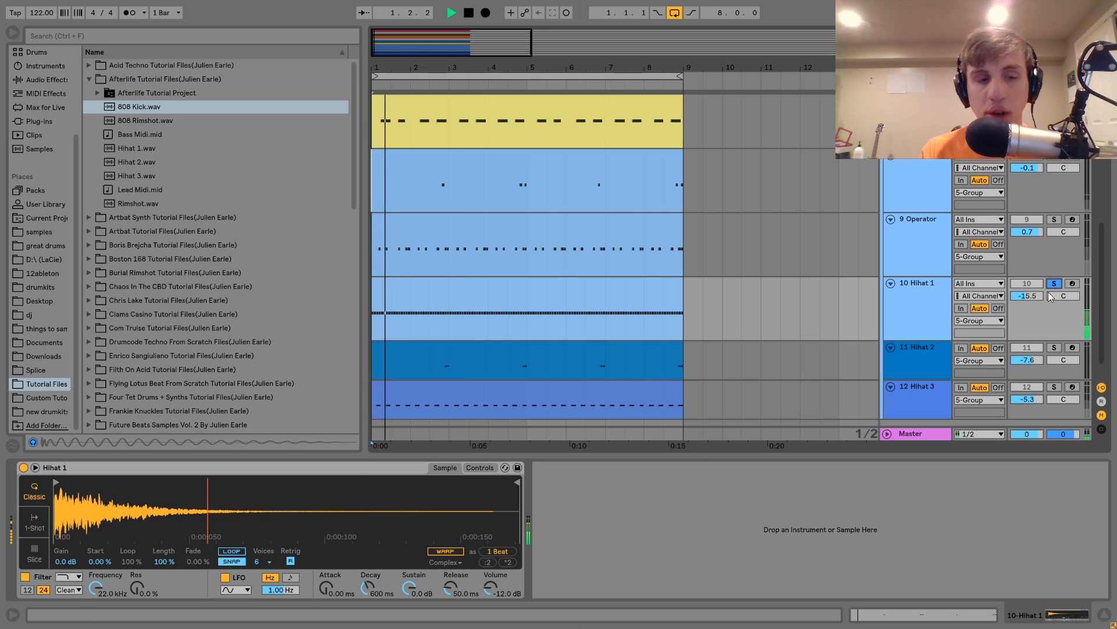
key("space")
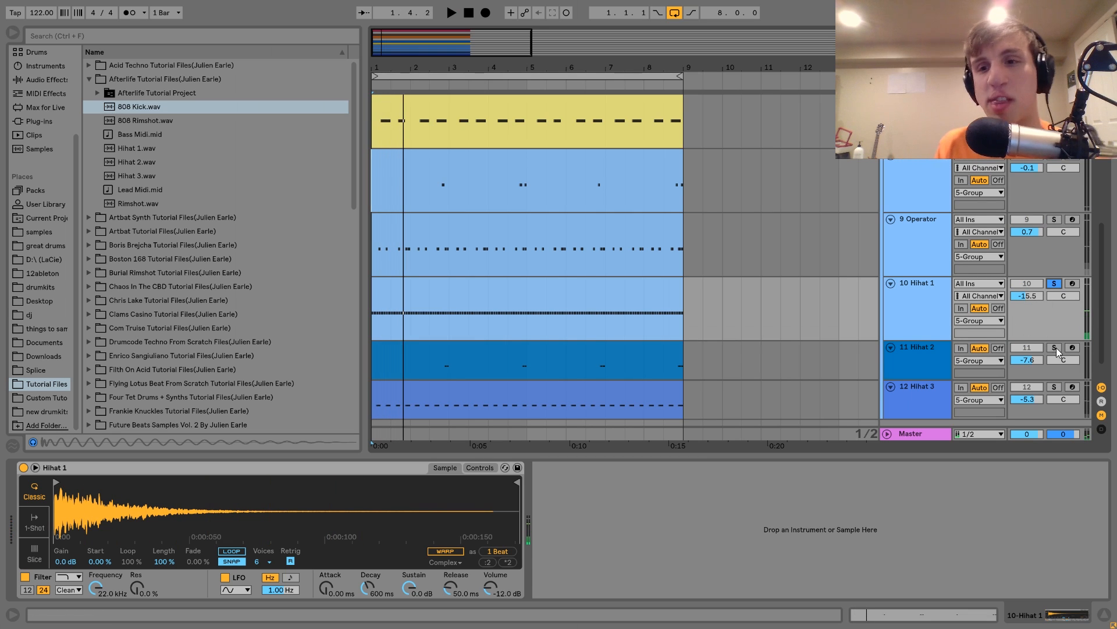
Step: Solo the 11 Hihat 2 track and play its first hit repeatedly from position 2.3.1
left_click(432, 368)
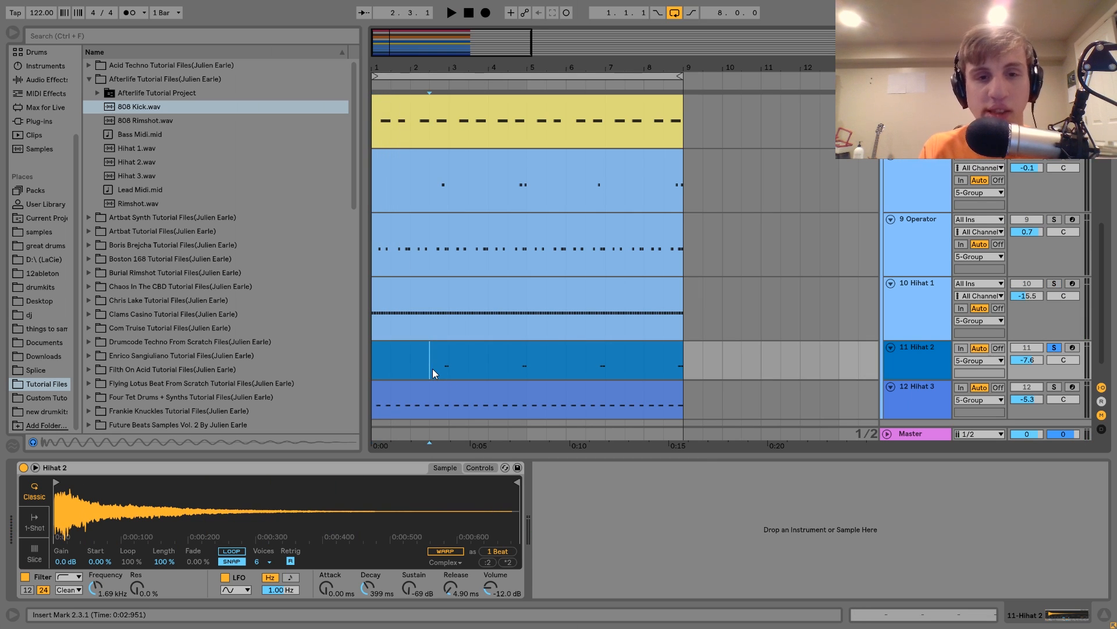
key("space")
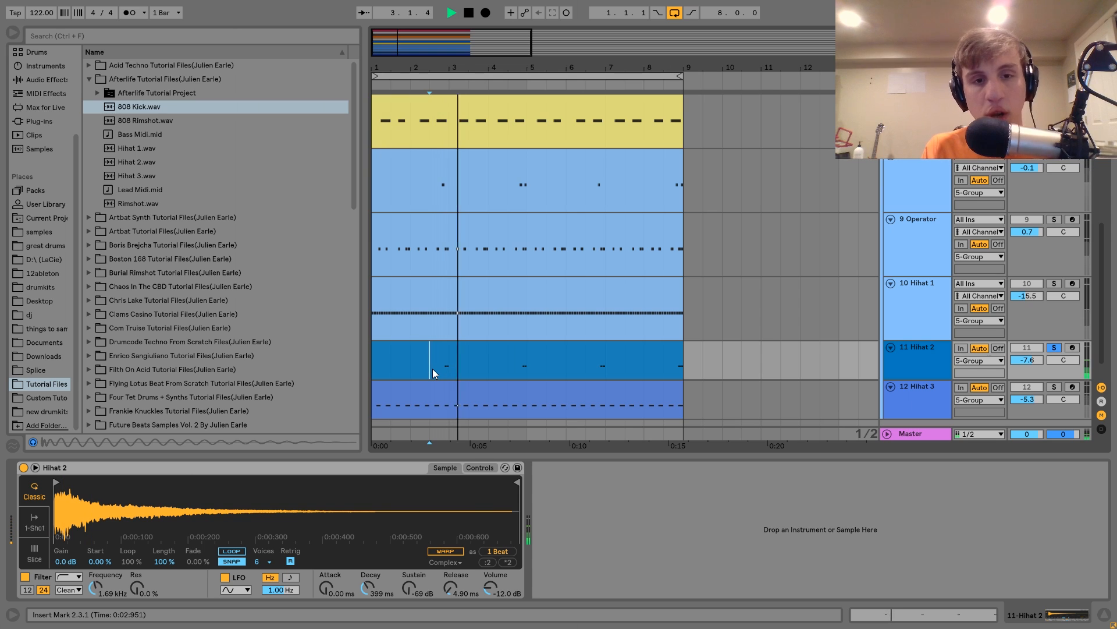
key("space")
key("space")
key("space")
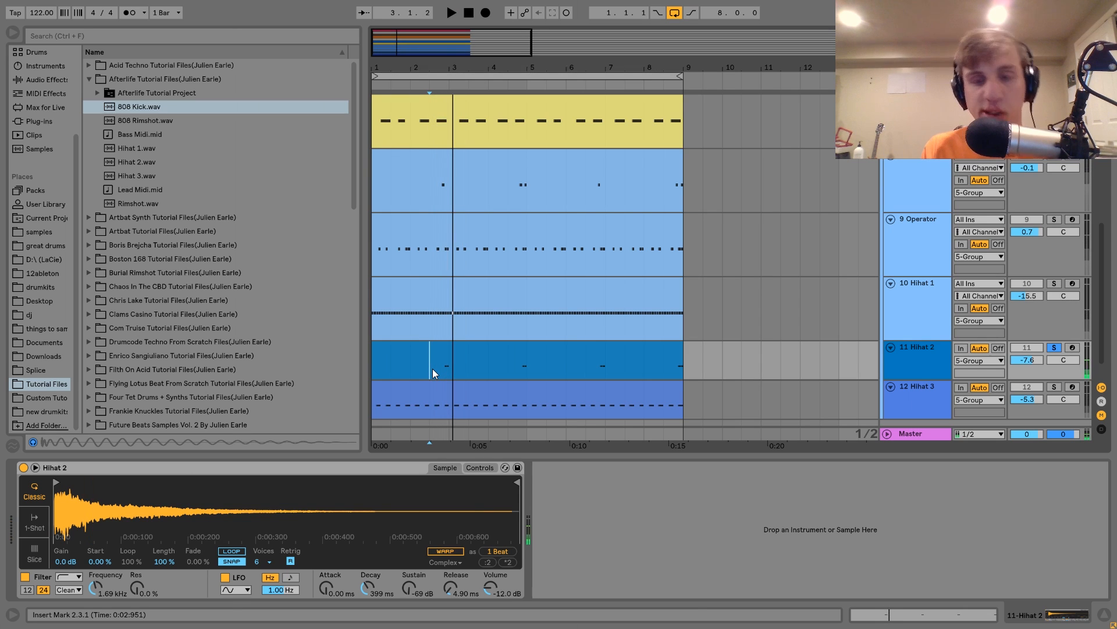
Step: Solo the 12 Hihat 3 track, play its pattern from position 2.3.1, and show its sampler
left_click(1055, 387)
key("space")
left_click(929, 409)
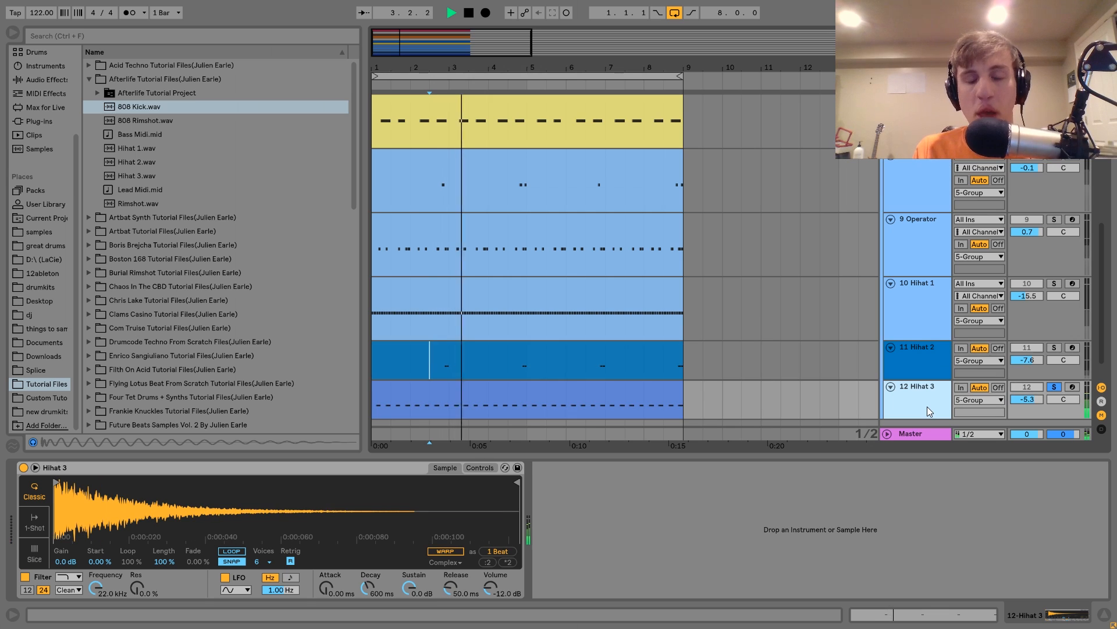
key("space")
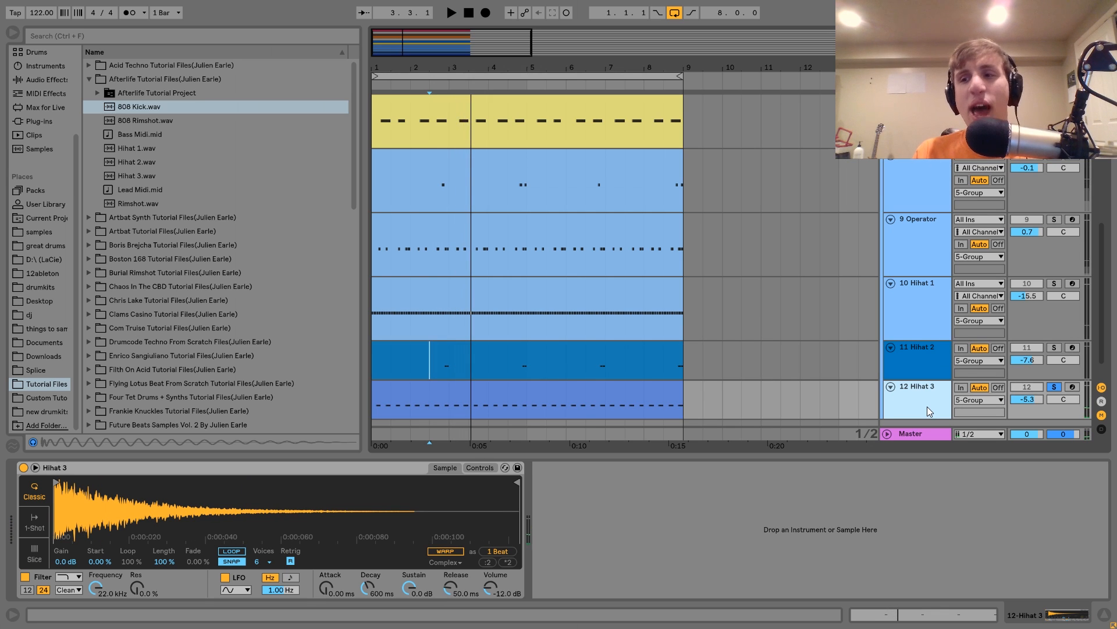
Step: Show the Hihat 2 and Hihat 1 samplers, solo Hihat 1 for playback, and switch the solo to Hihat 3
left_click(916, 375)
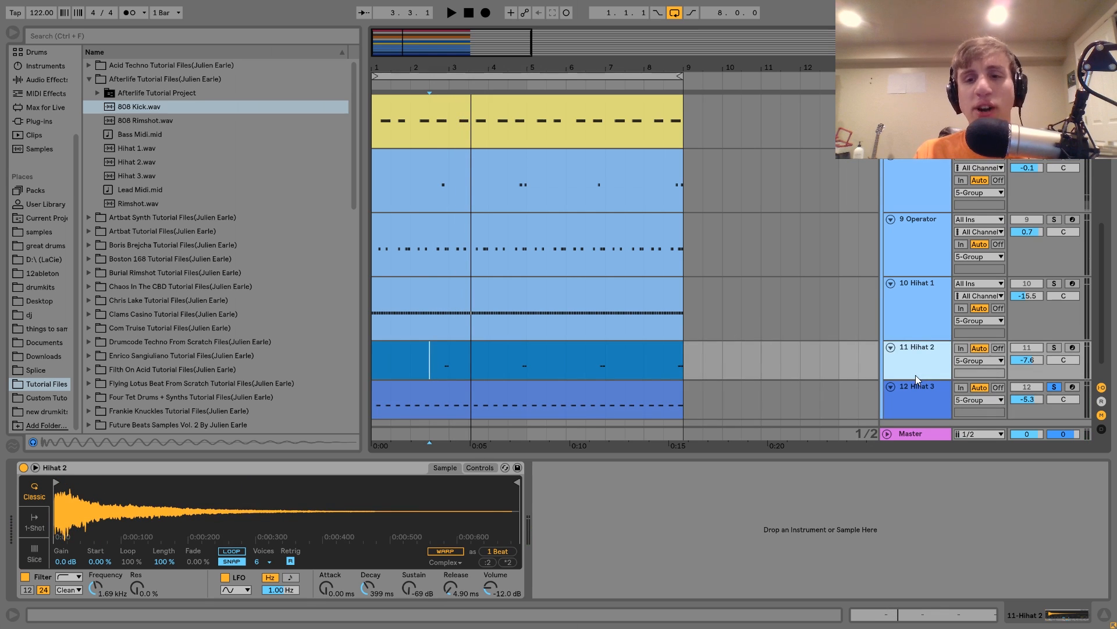
left_click(911, 315)
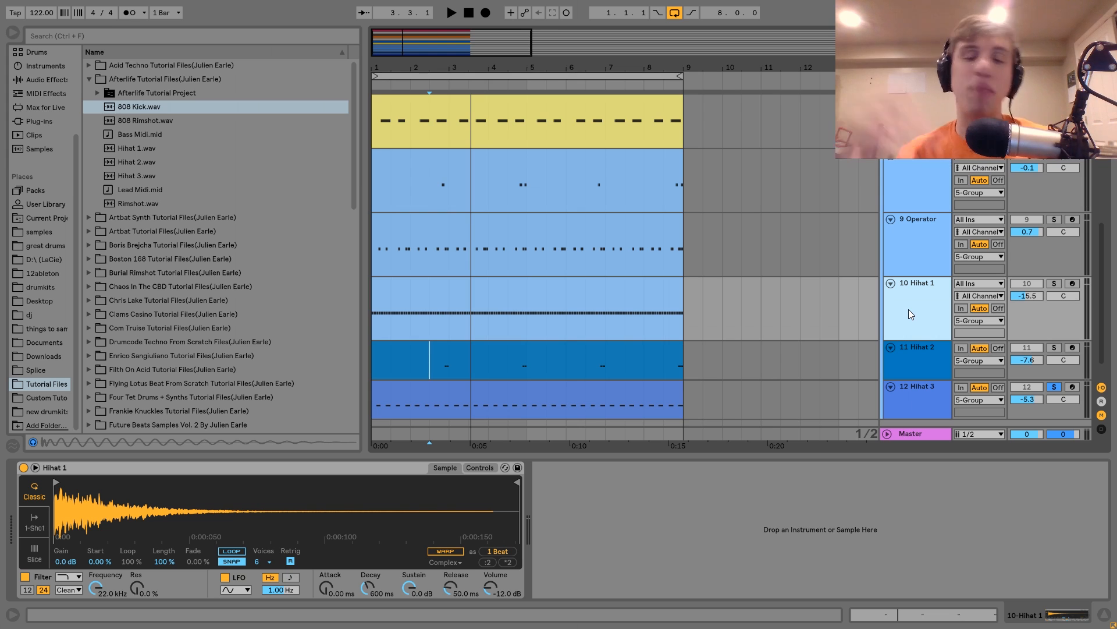
left_click(1055, 284)
key("space")
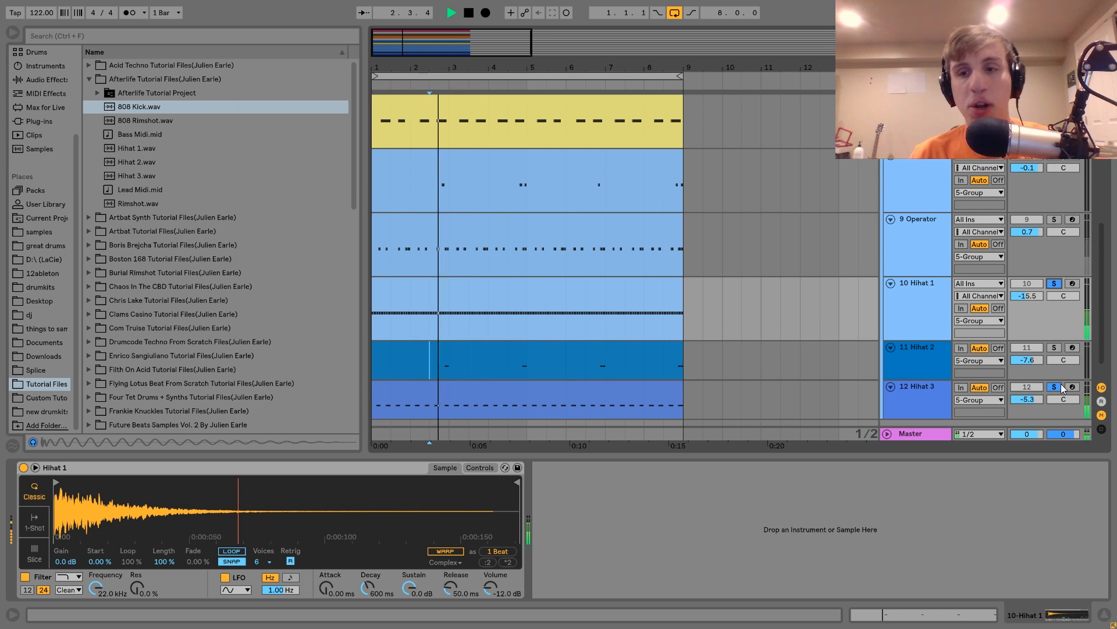
left_click(1057, 387)
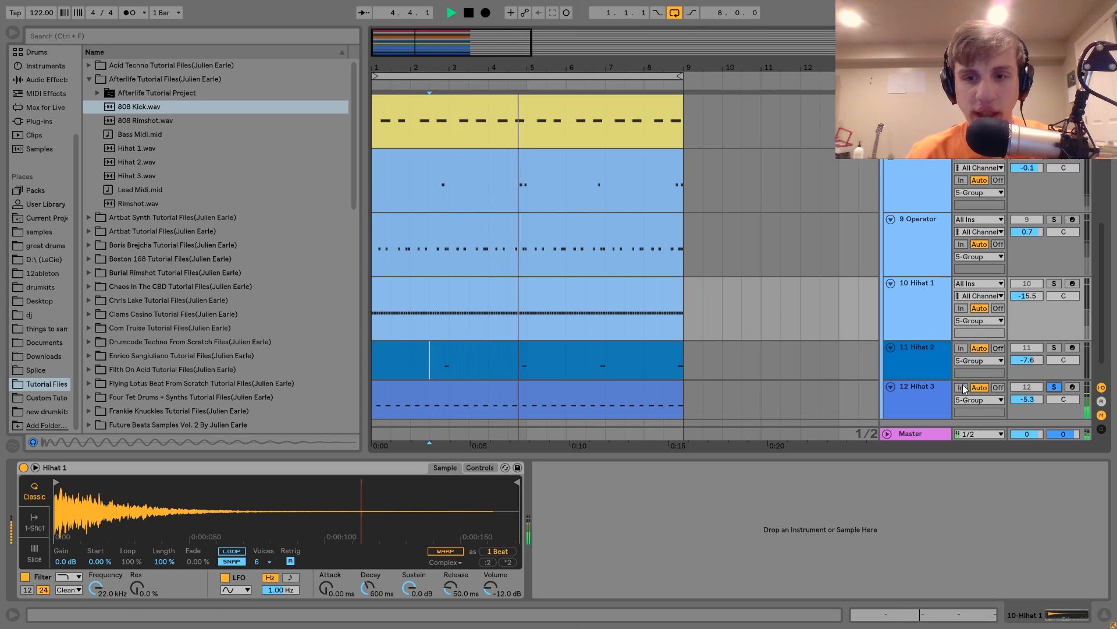
Step: Show Hihat 3's sampler, switch the solo to the 11 Hihat 2 track during playback, and stop playback
left_click(942, 389)
scroll(942, 389, "up", 1)
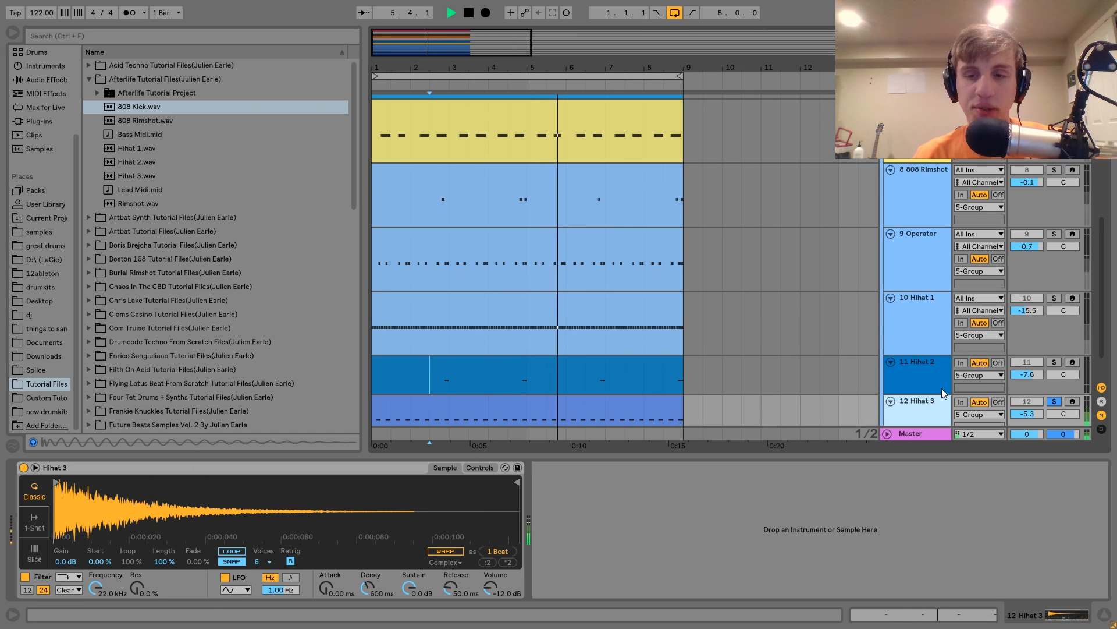
right_click(942, 389)
left_click(1053, 361)
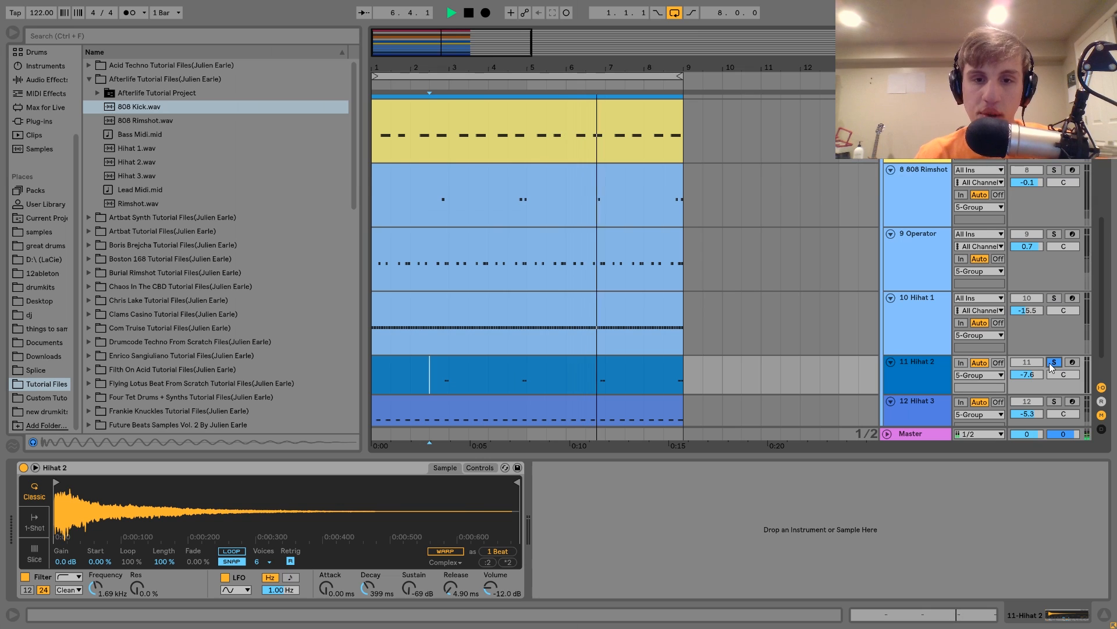
key("space")
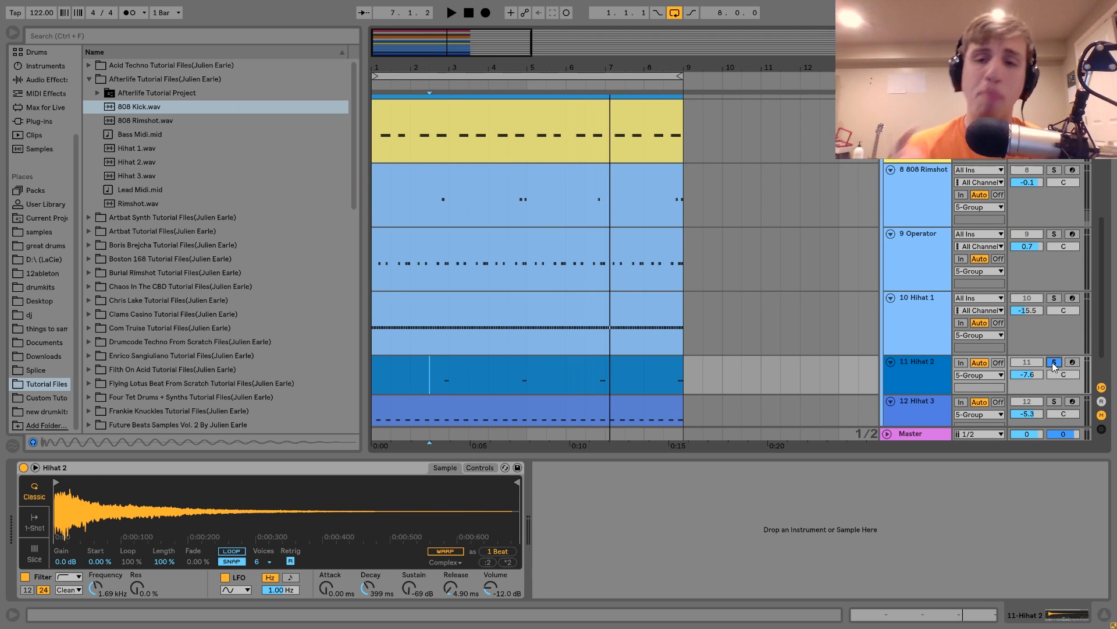
scroll(1053, 362, "up", 5)
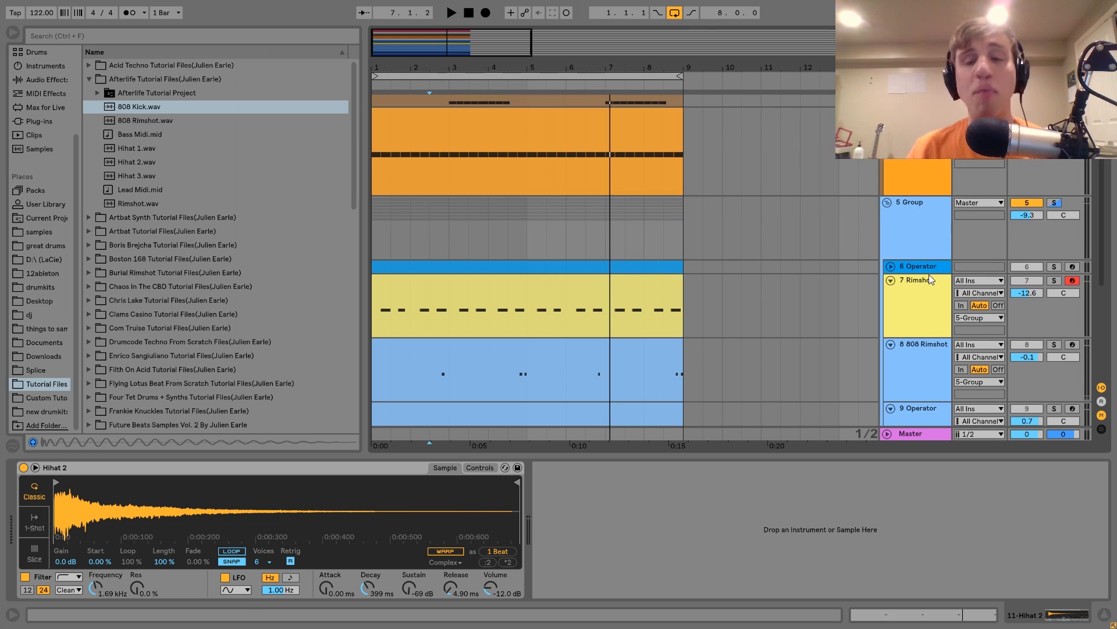
Step: Show the Drum Buss settings on the 5 Group and compare them with those on the 2 Group
left_click(915, 242)
scroll(915, 242, "down", 4)
scroll(908, 227, "up", 8)
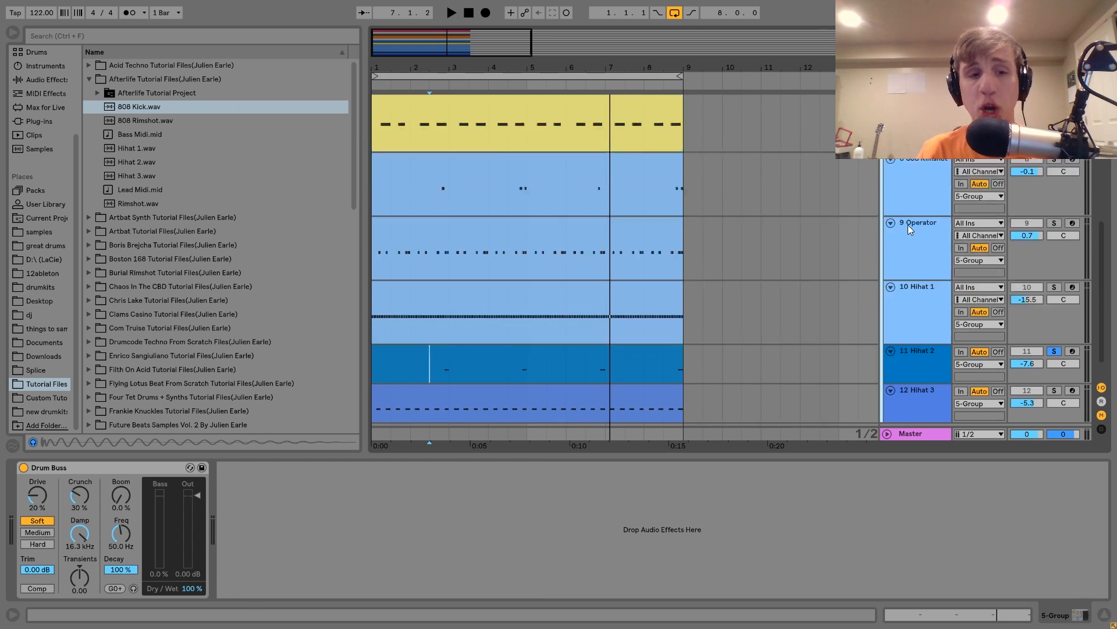
left_click(910, 215)
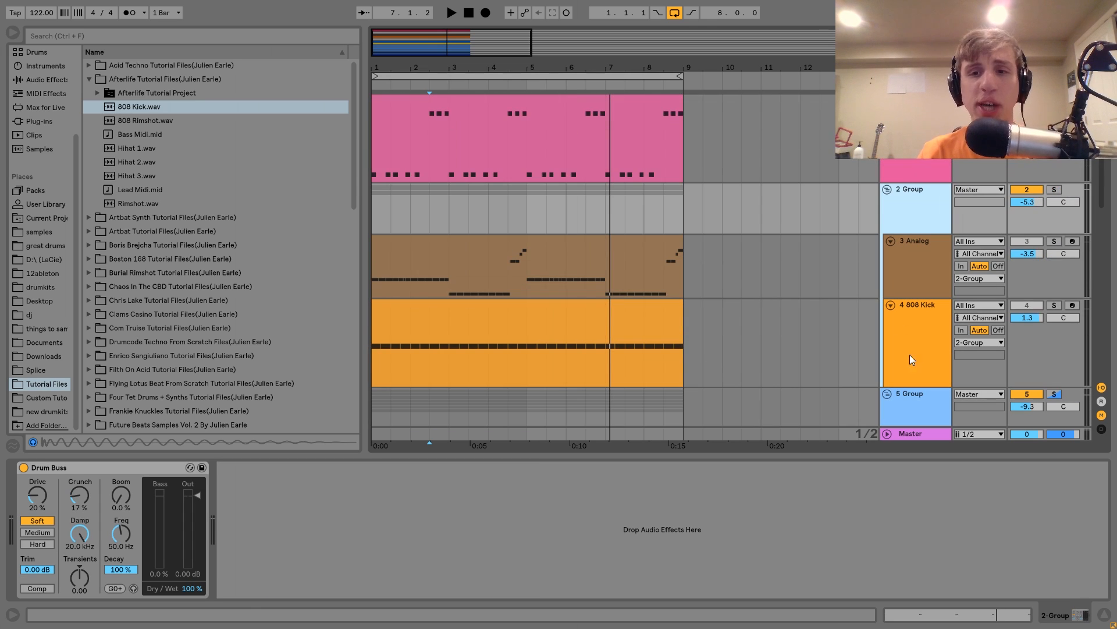
scroll(907, 261, "down", 2)
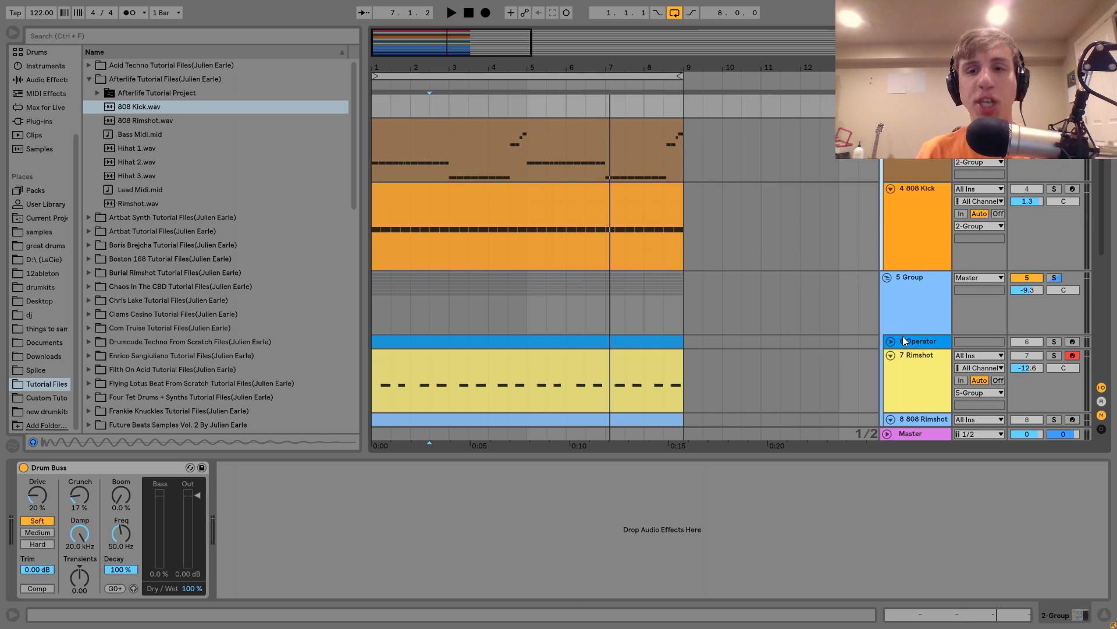
left_click(904, 312)
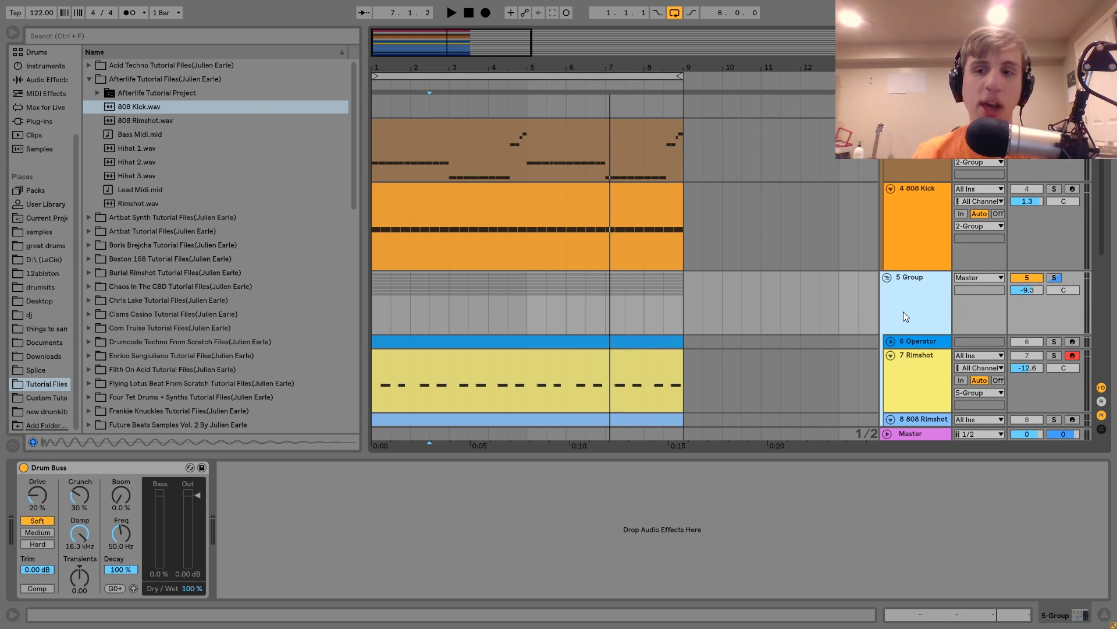
Step: Solo the 5 Group and compare its playback with Drum Buss bypassed and enabled, setting Damp to 20.0 kHz
left_click(1059, 278)
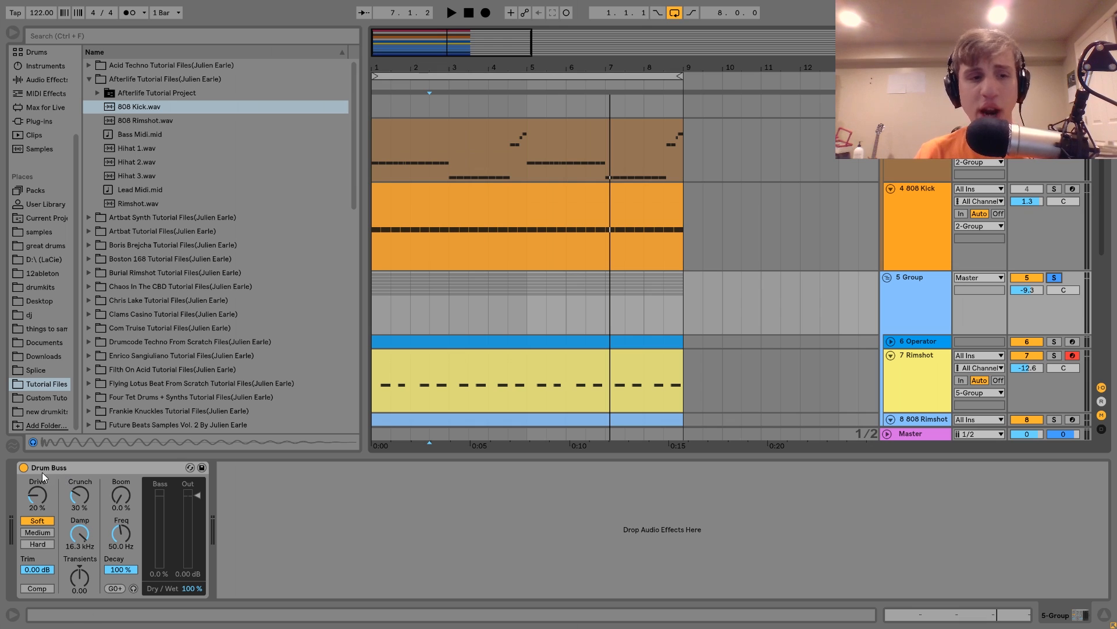
left_click(24, 467)
key("space")
left_click_drag(78, 539, 78, 536)
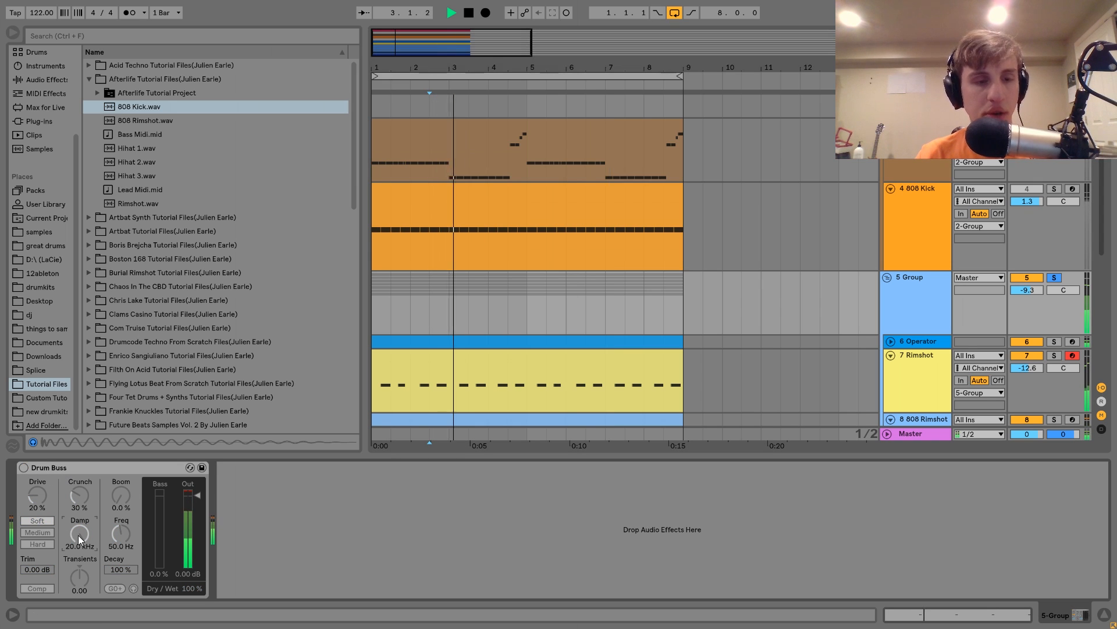
left_click(23, 467)
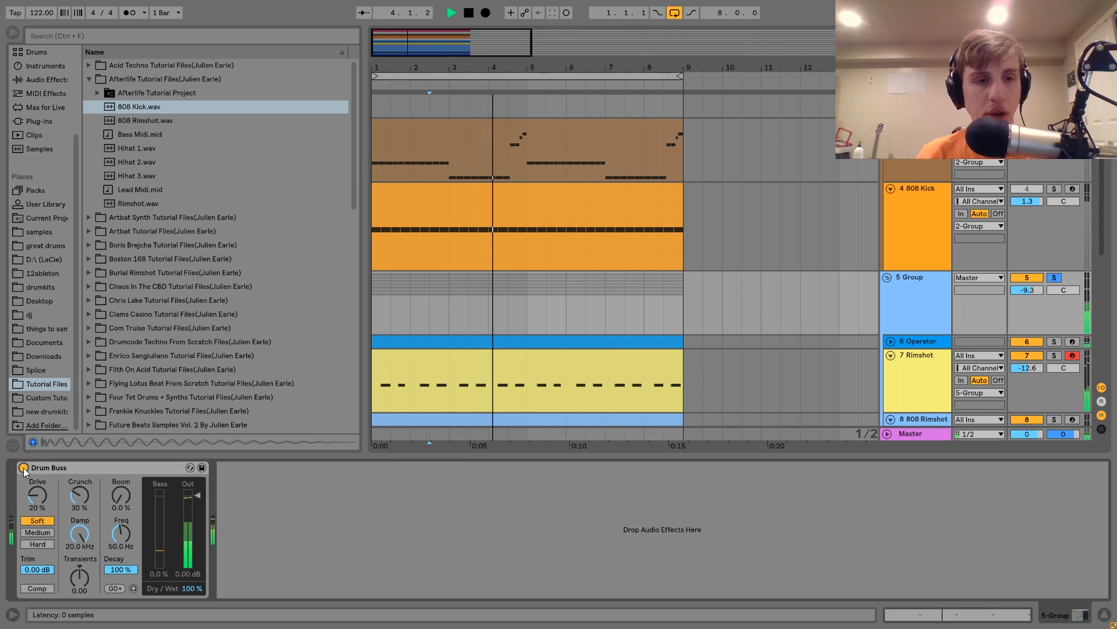
key("space")
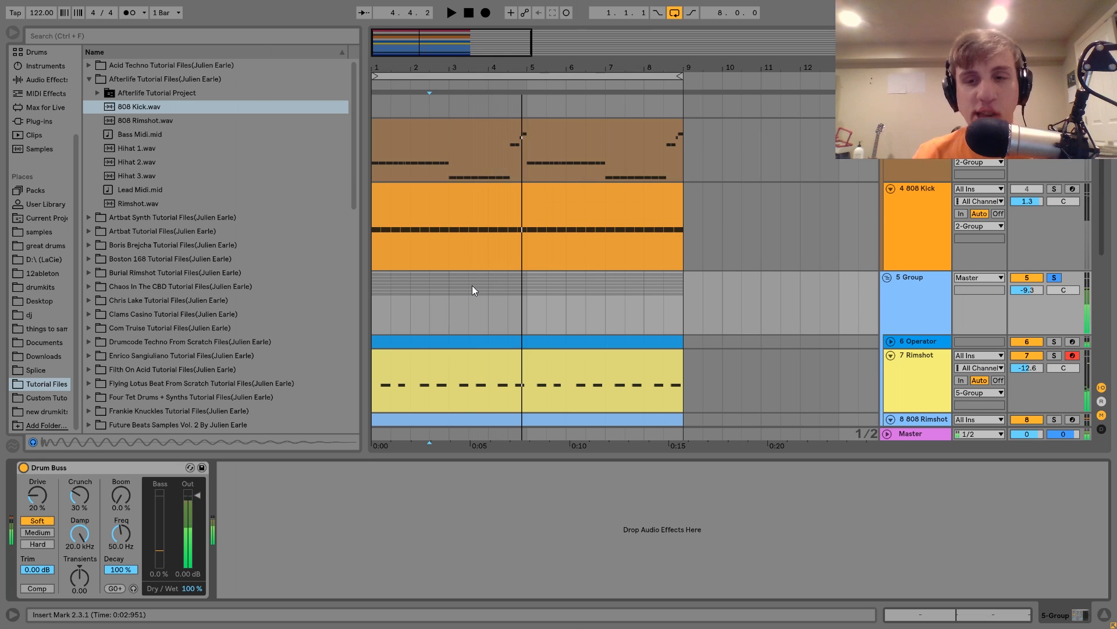
Step: Play the soloed 5 Group from position 2.3.1, unsolo it to hear the full track, and stop playback
scroll(472, 285, "down", 5)
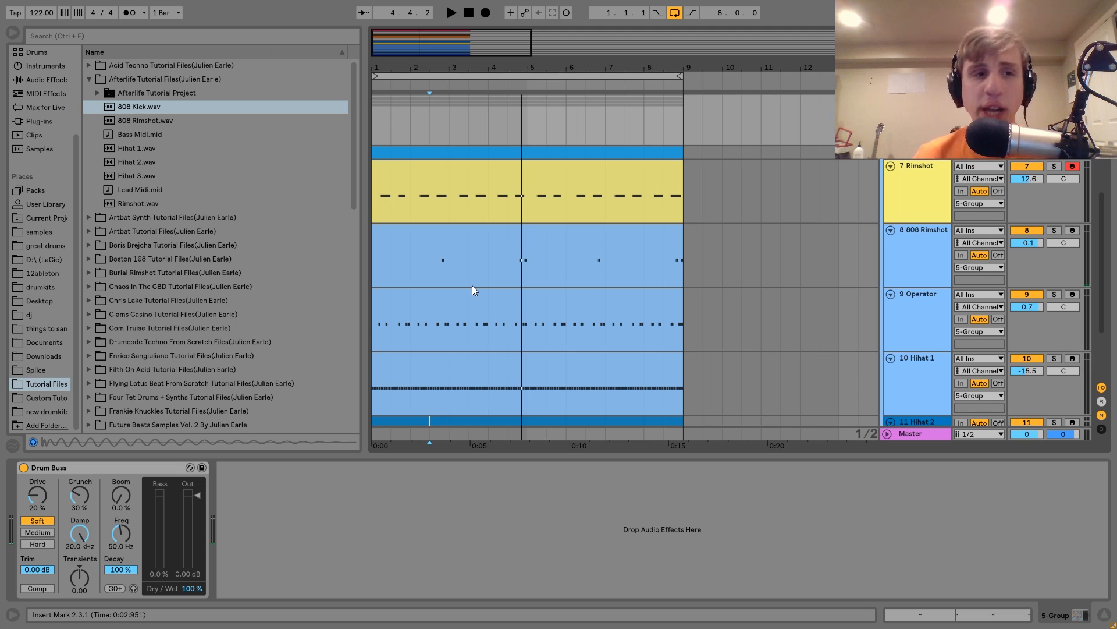
key("space")
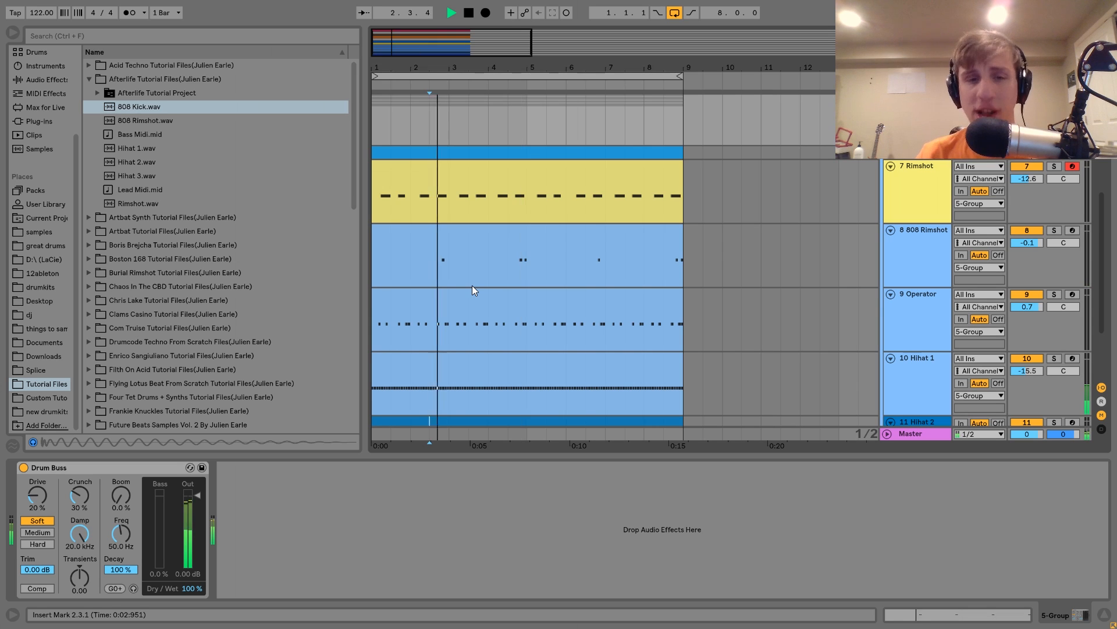
scroll(473, 286, "up", 5)
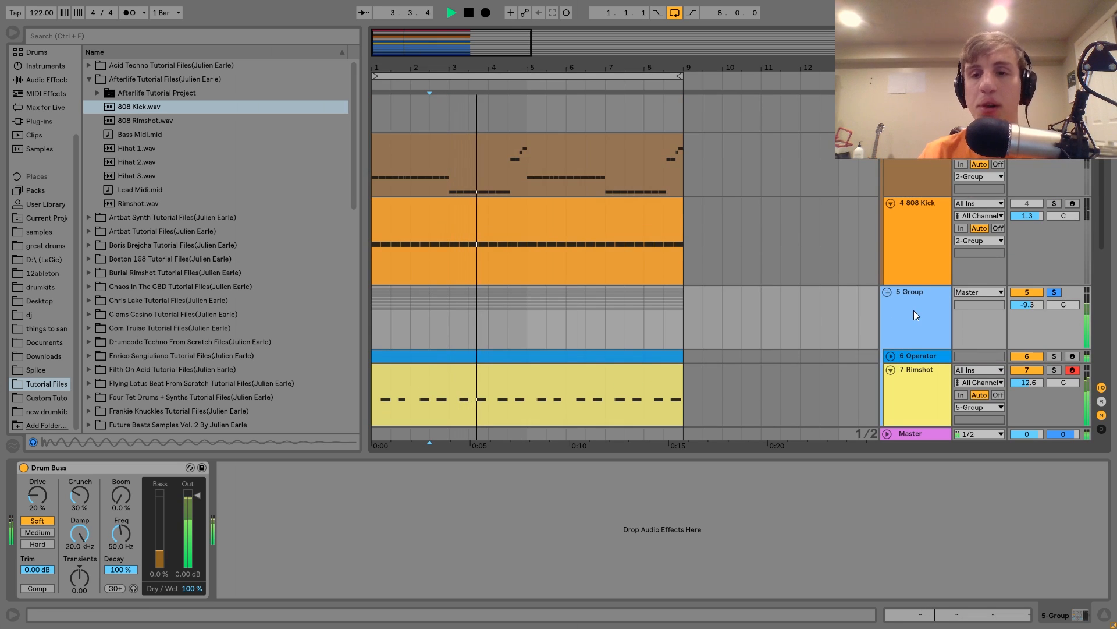
scroll(913, 310, "down", 5)
scroll(914, 309, "up", 5)
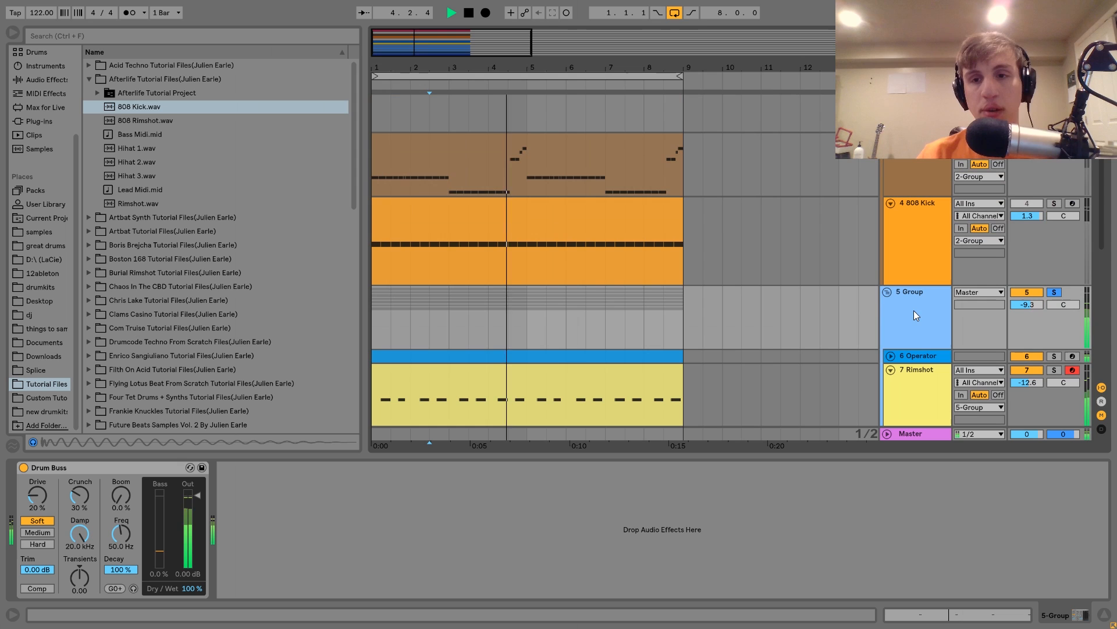
left_click(1055, 292)
left_click(1056, 291)
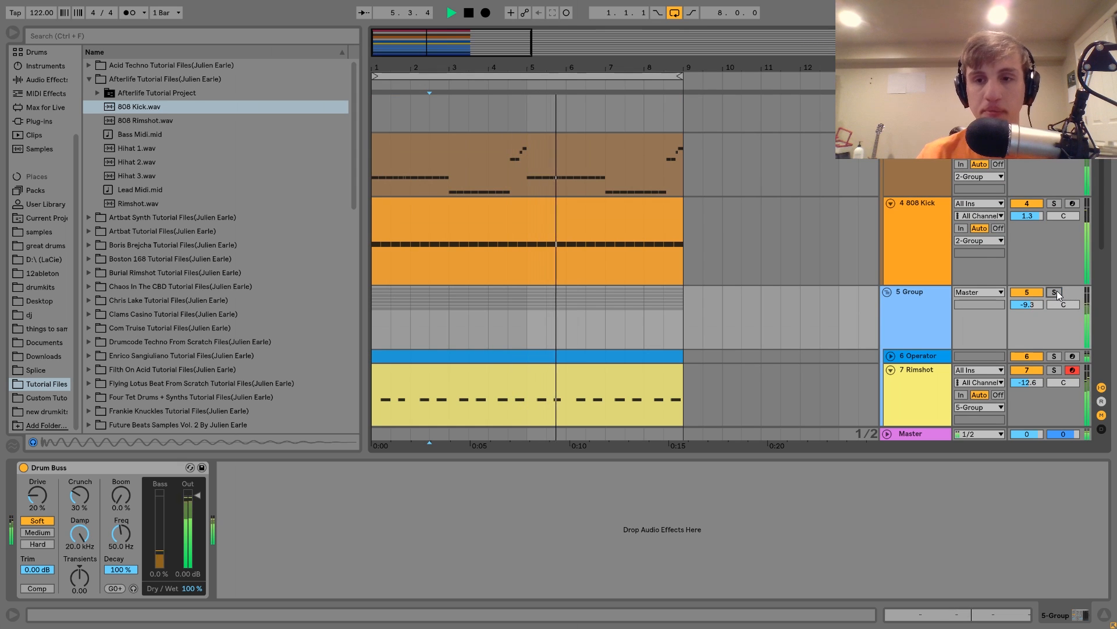
key("space")
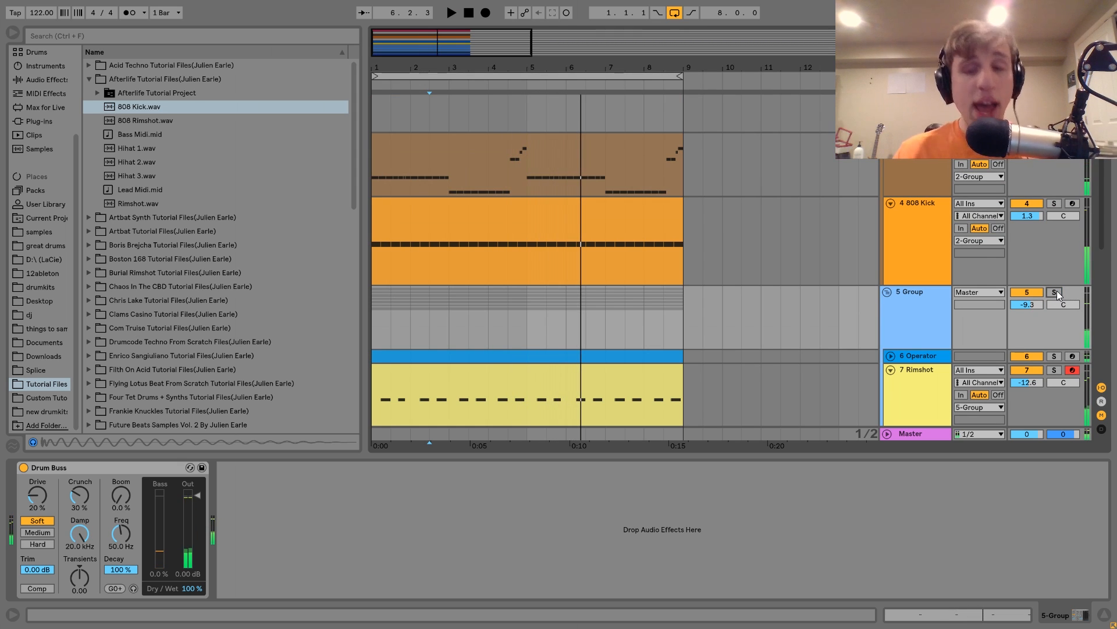
Step: Fold the 3 Analog, 4 808 Kick and 7 Rimshot tracks in the arrangement
scroll(1057, 291, "up", 3)
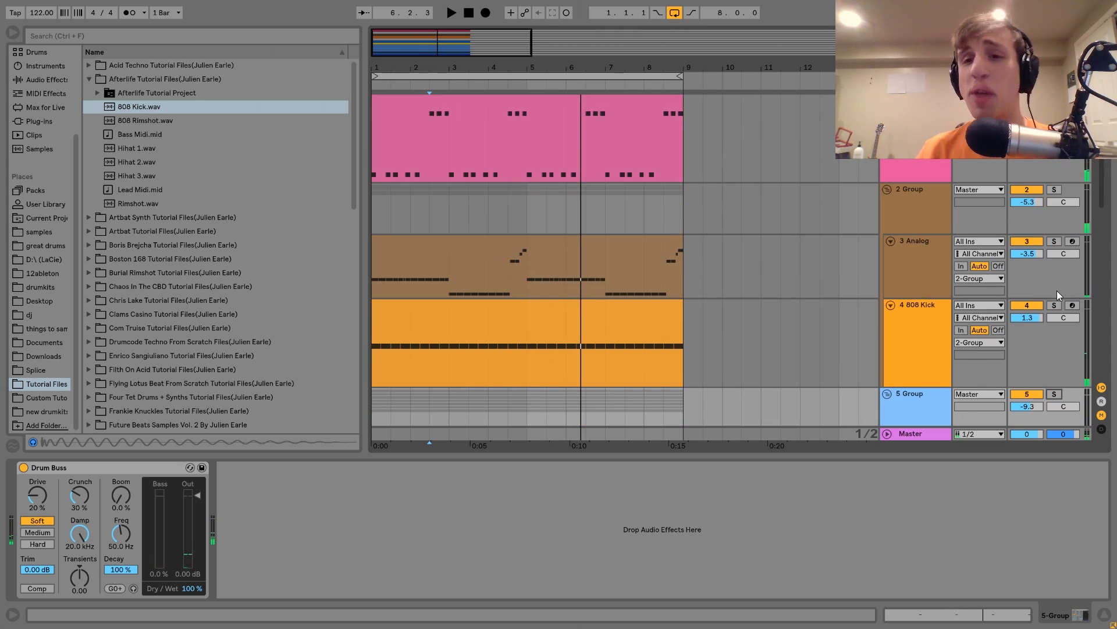
left_click(891, 240)
left_click(892, 255)
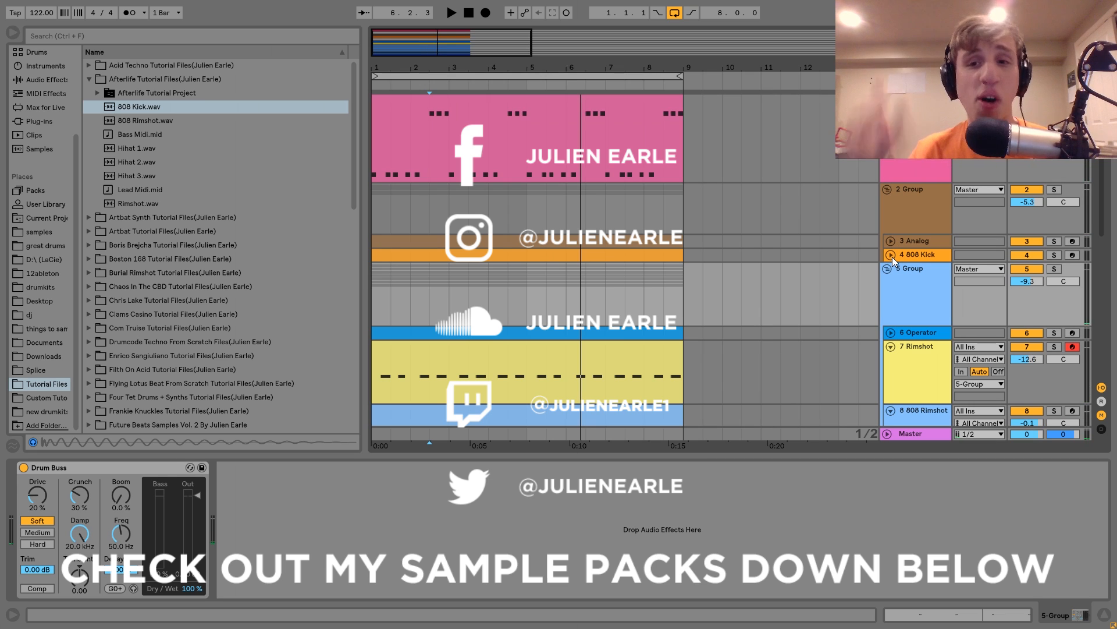
left_click(891, 346)
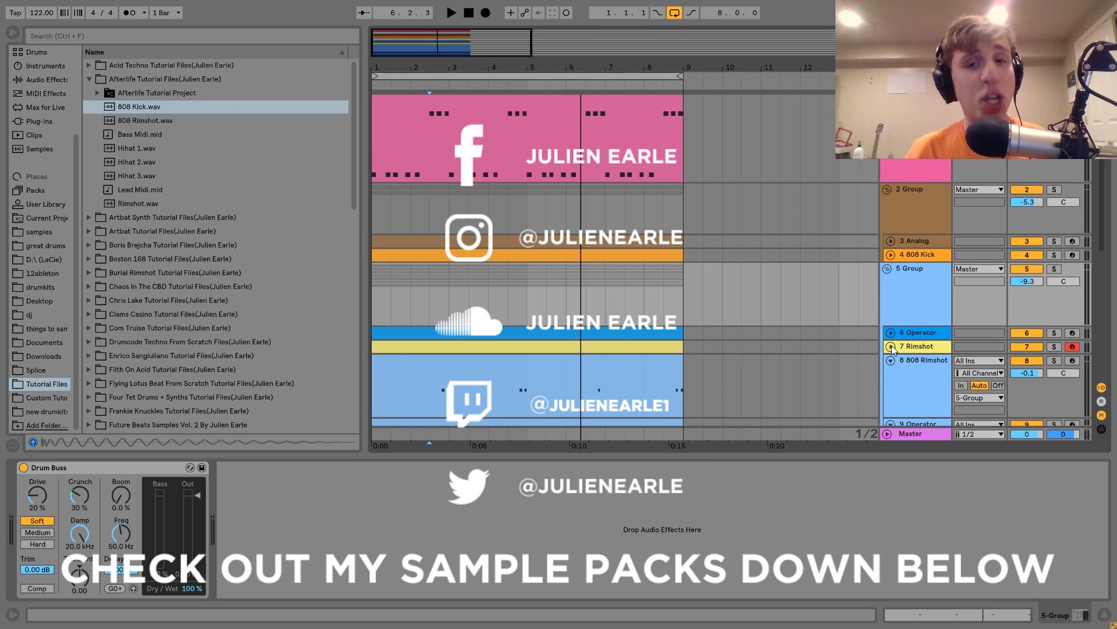